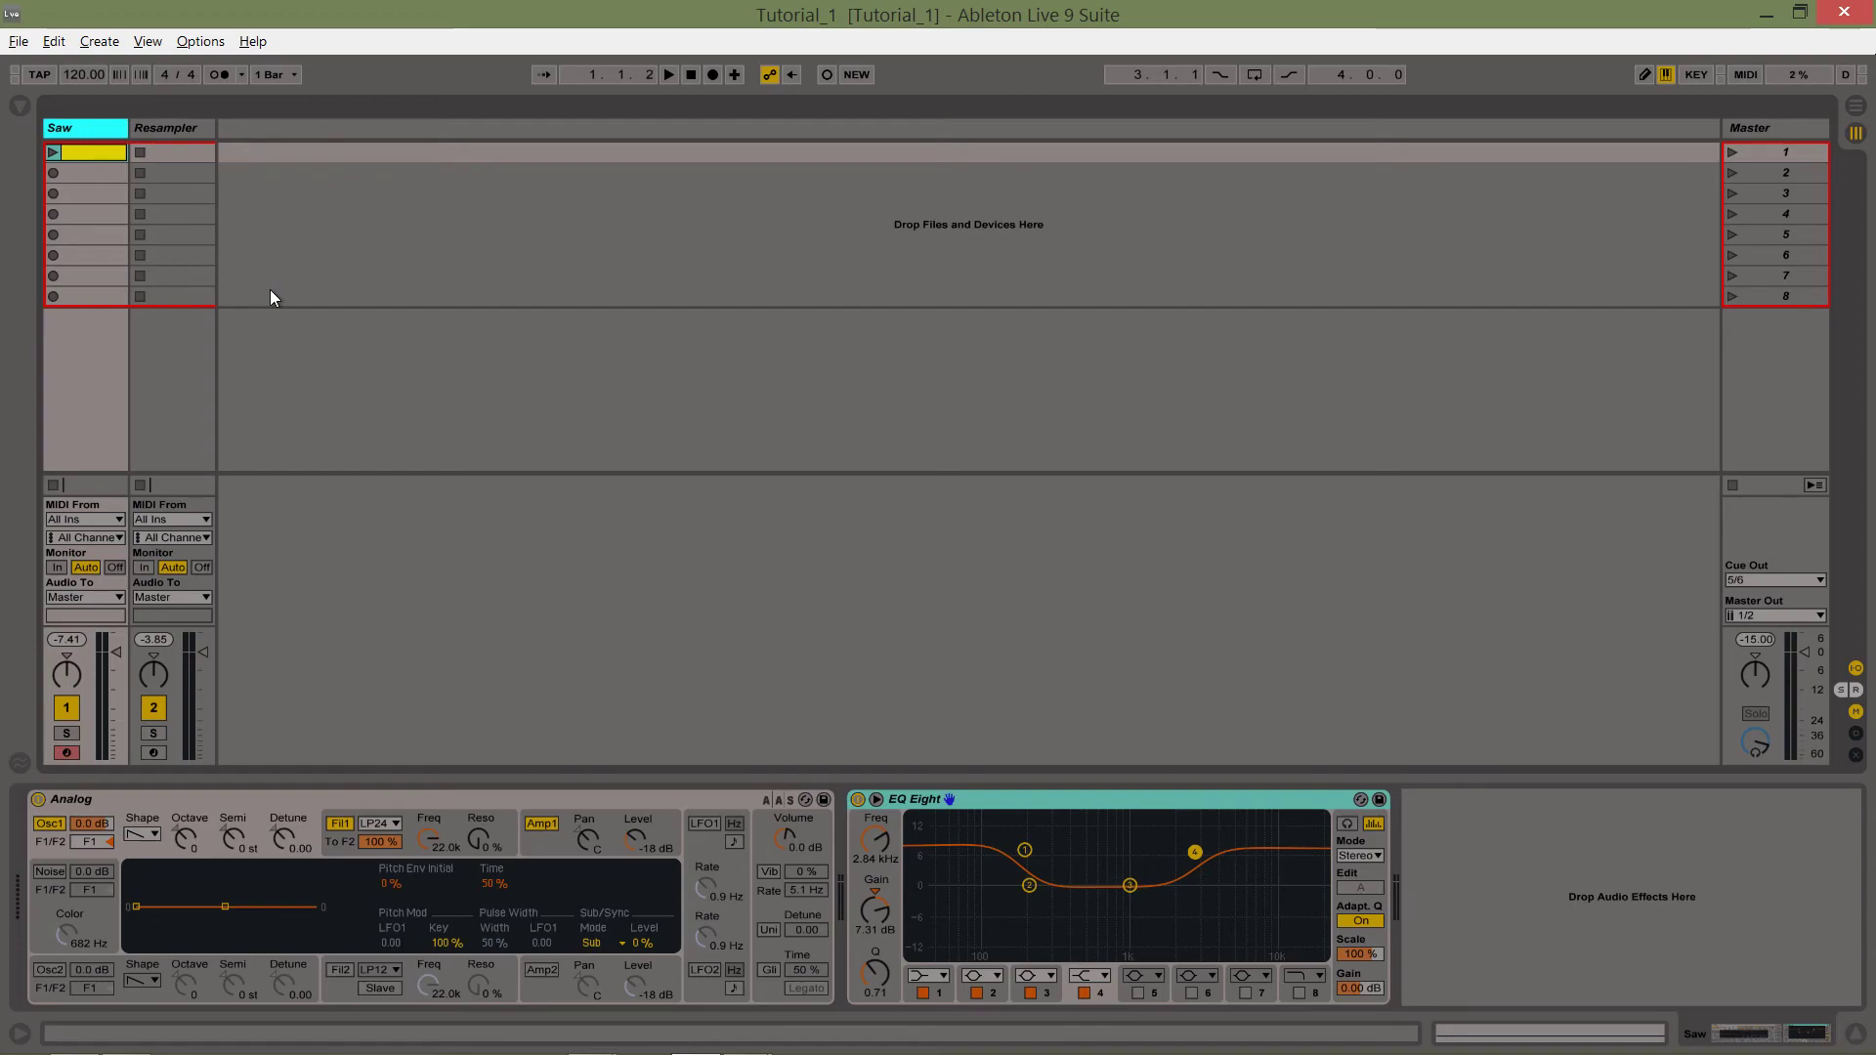
Delete the Saw track, leaving only the Resampler track.
left_click(182, 130)
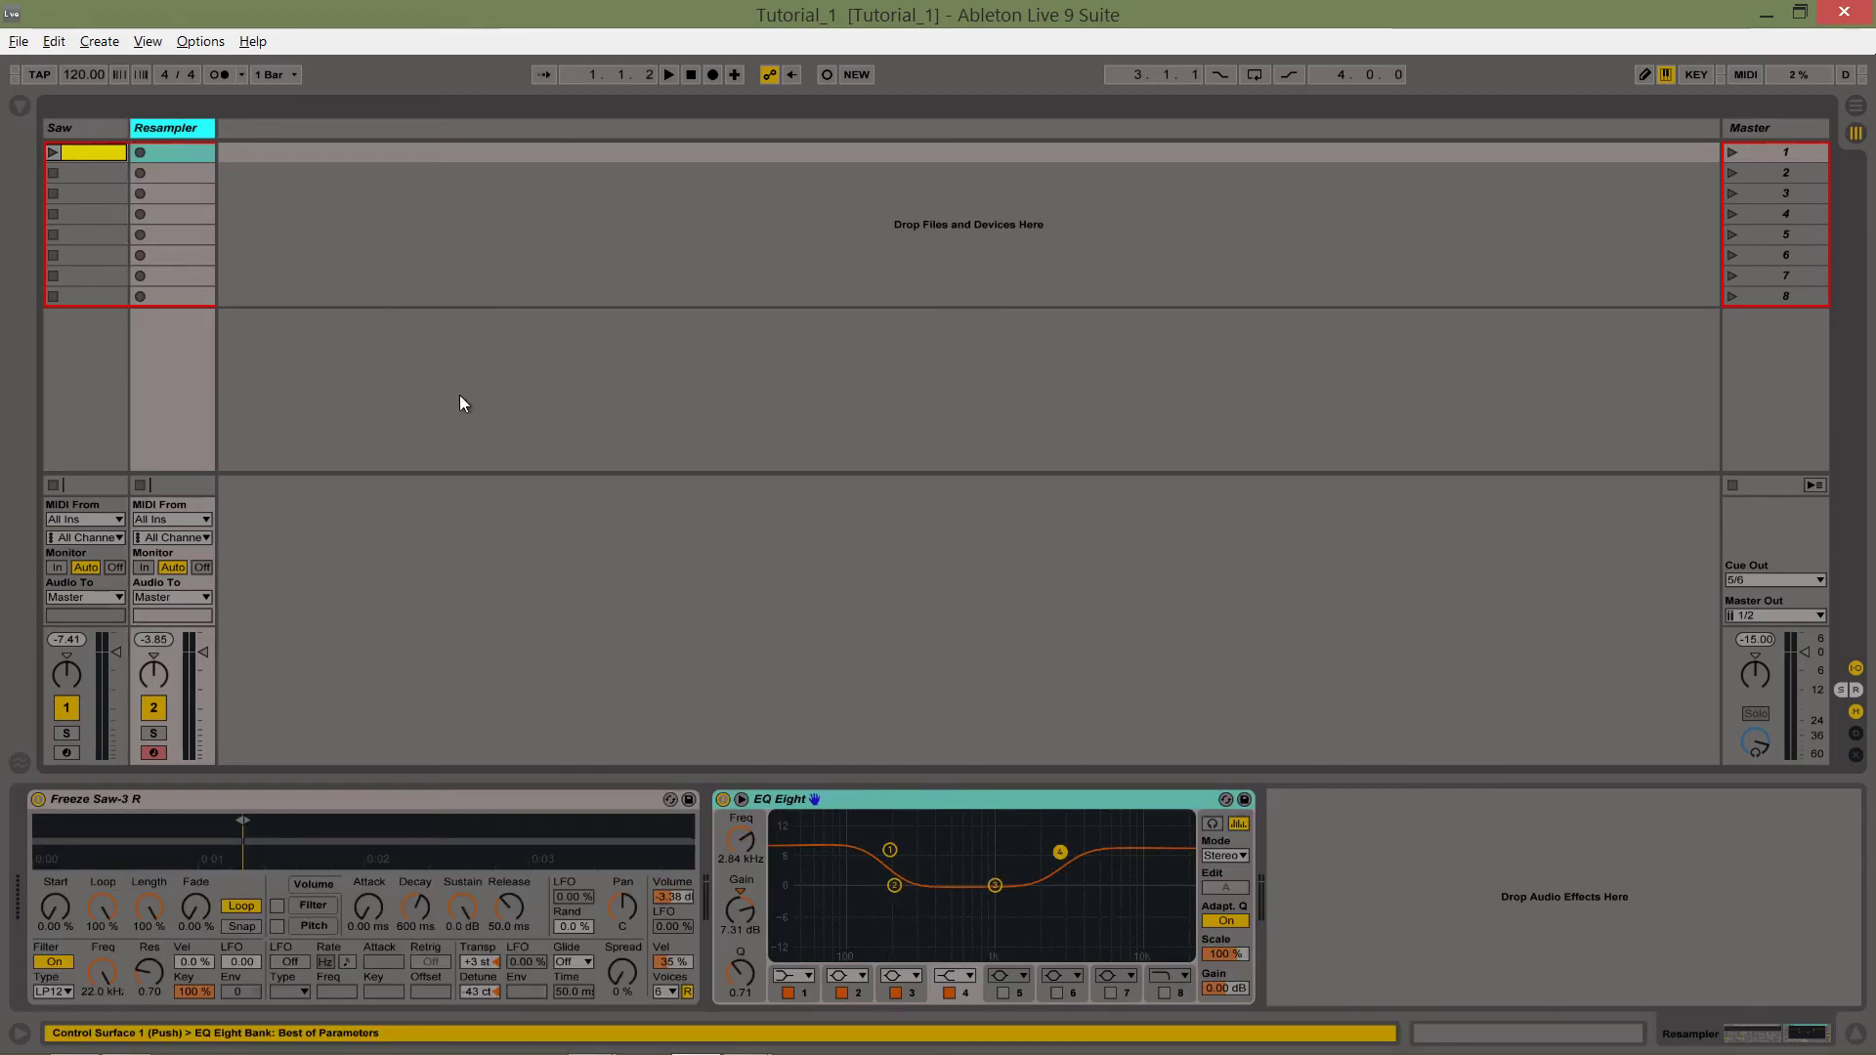
left_click(86, 132)
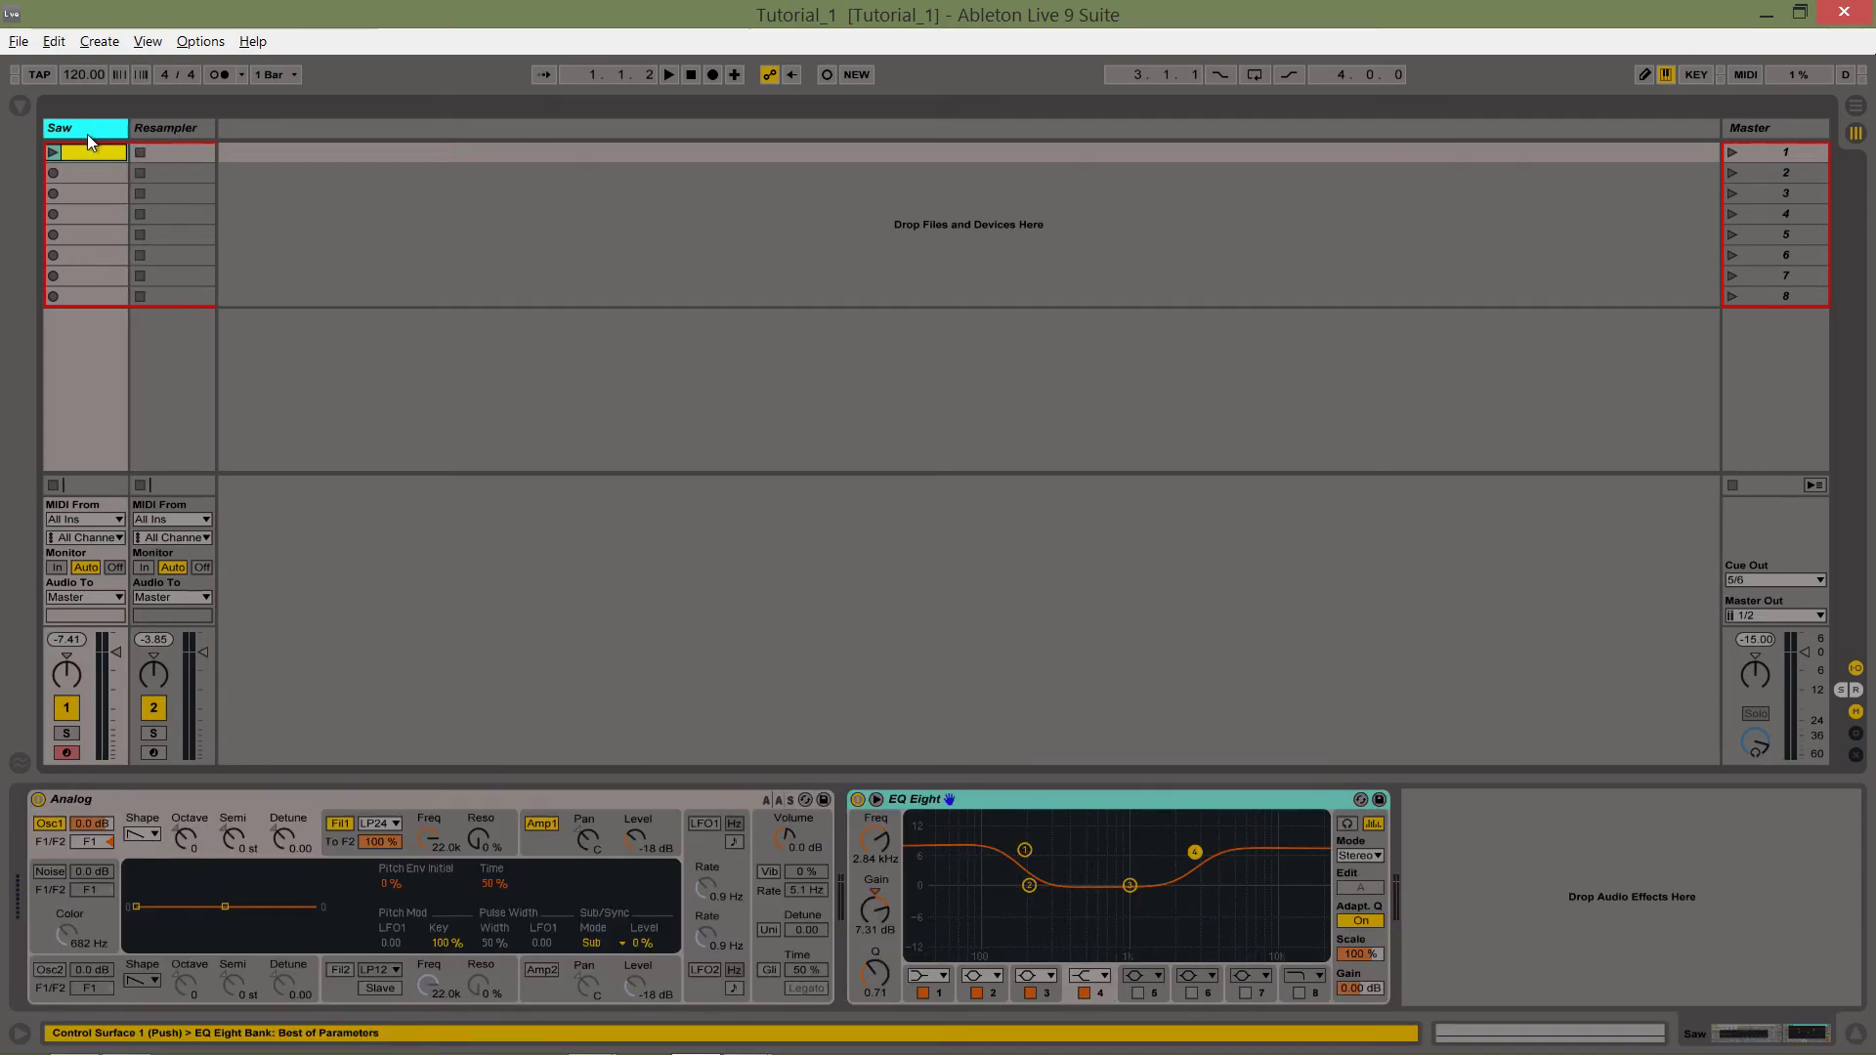
key("Delete")
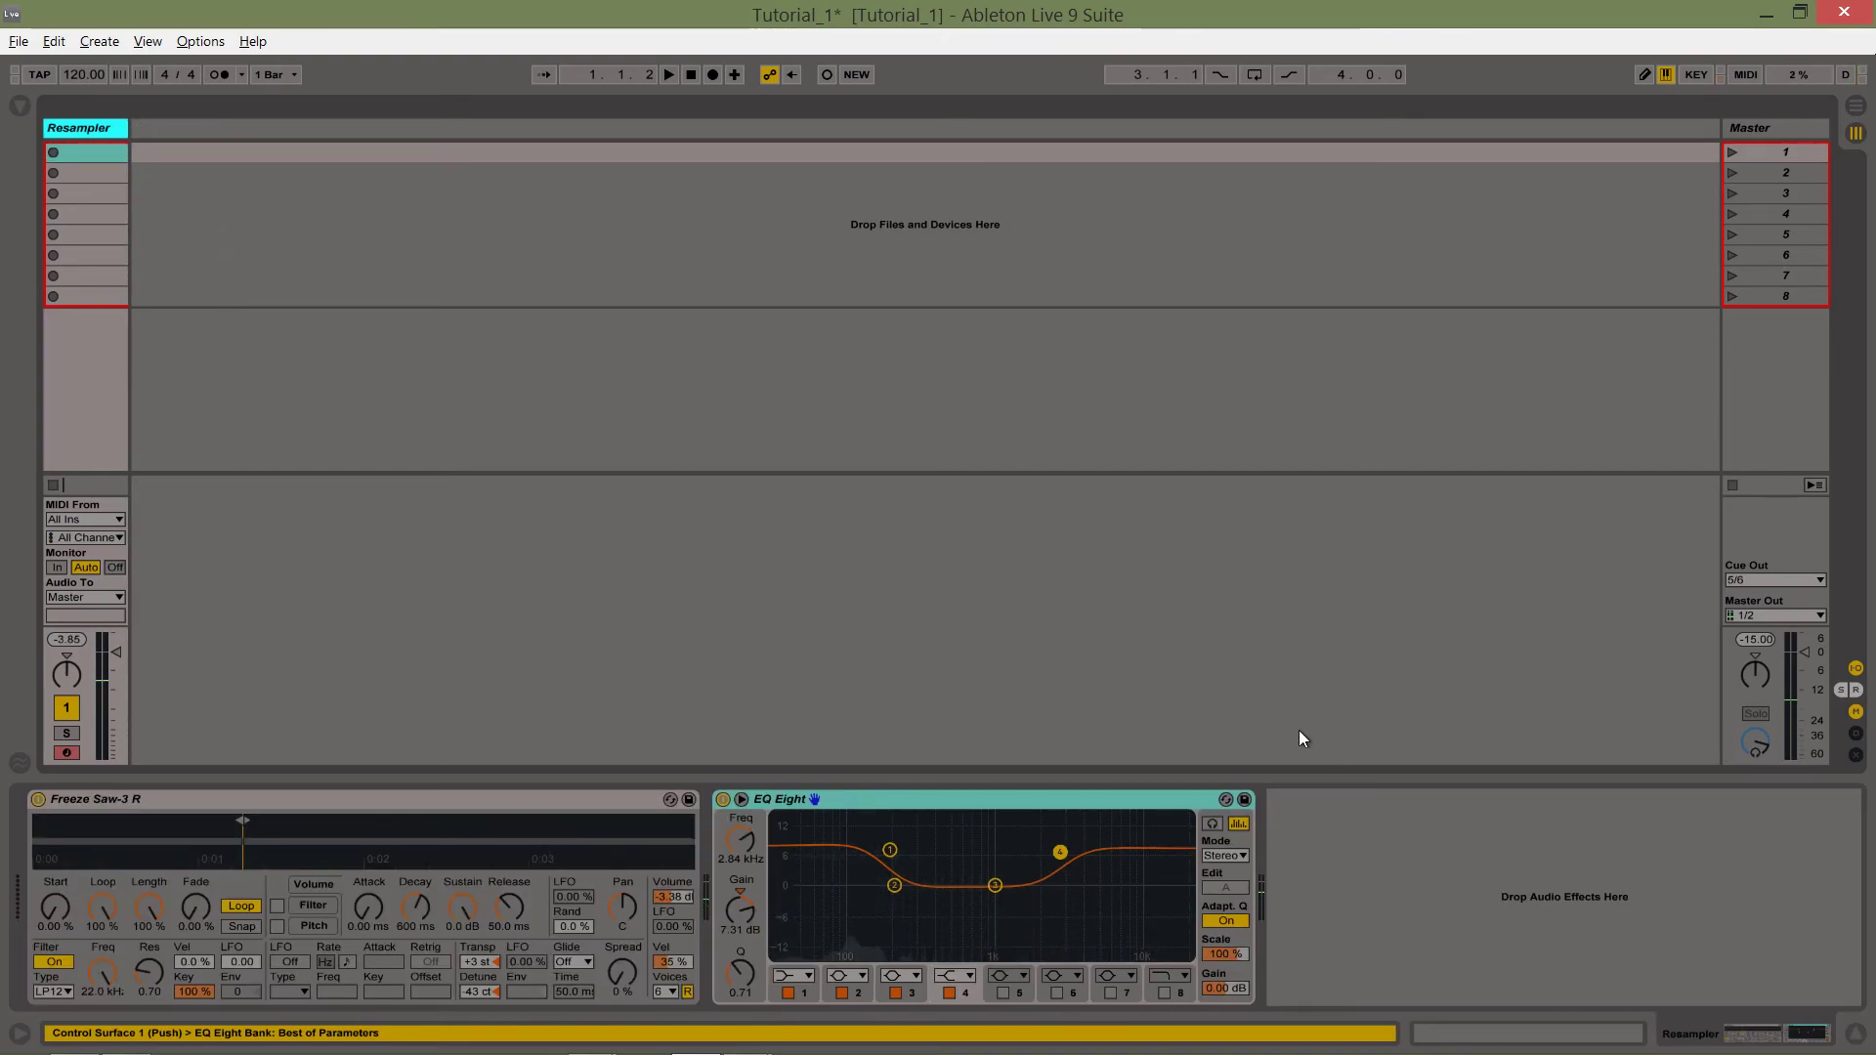
Fold the EQ Eight and Freeze Saw-3 R devices on the Resampler track.
double_click(1030, 799)
left_click(466, 805)
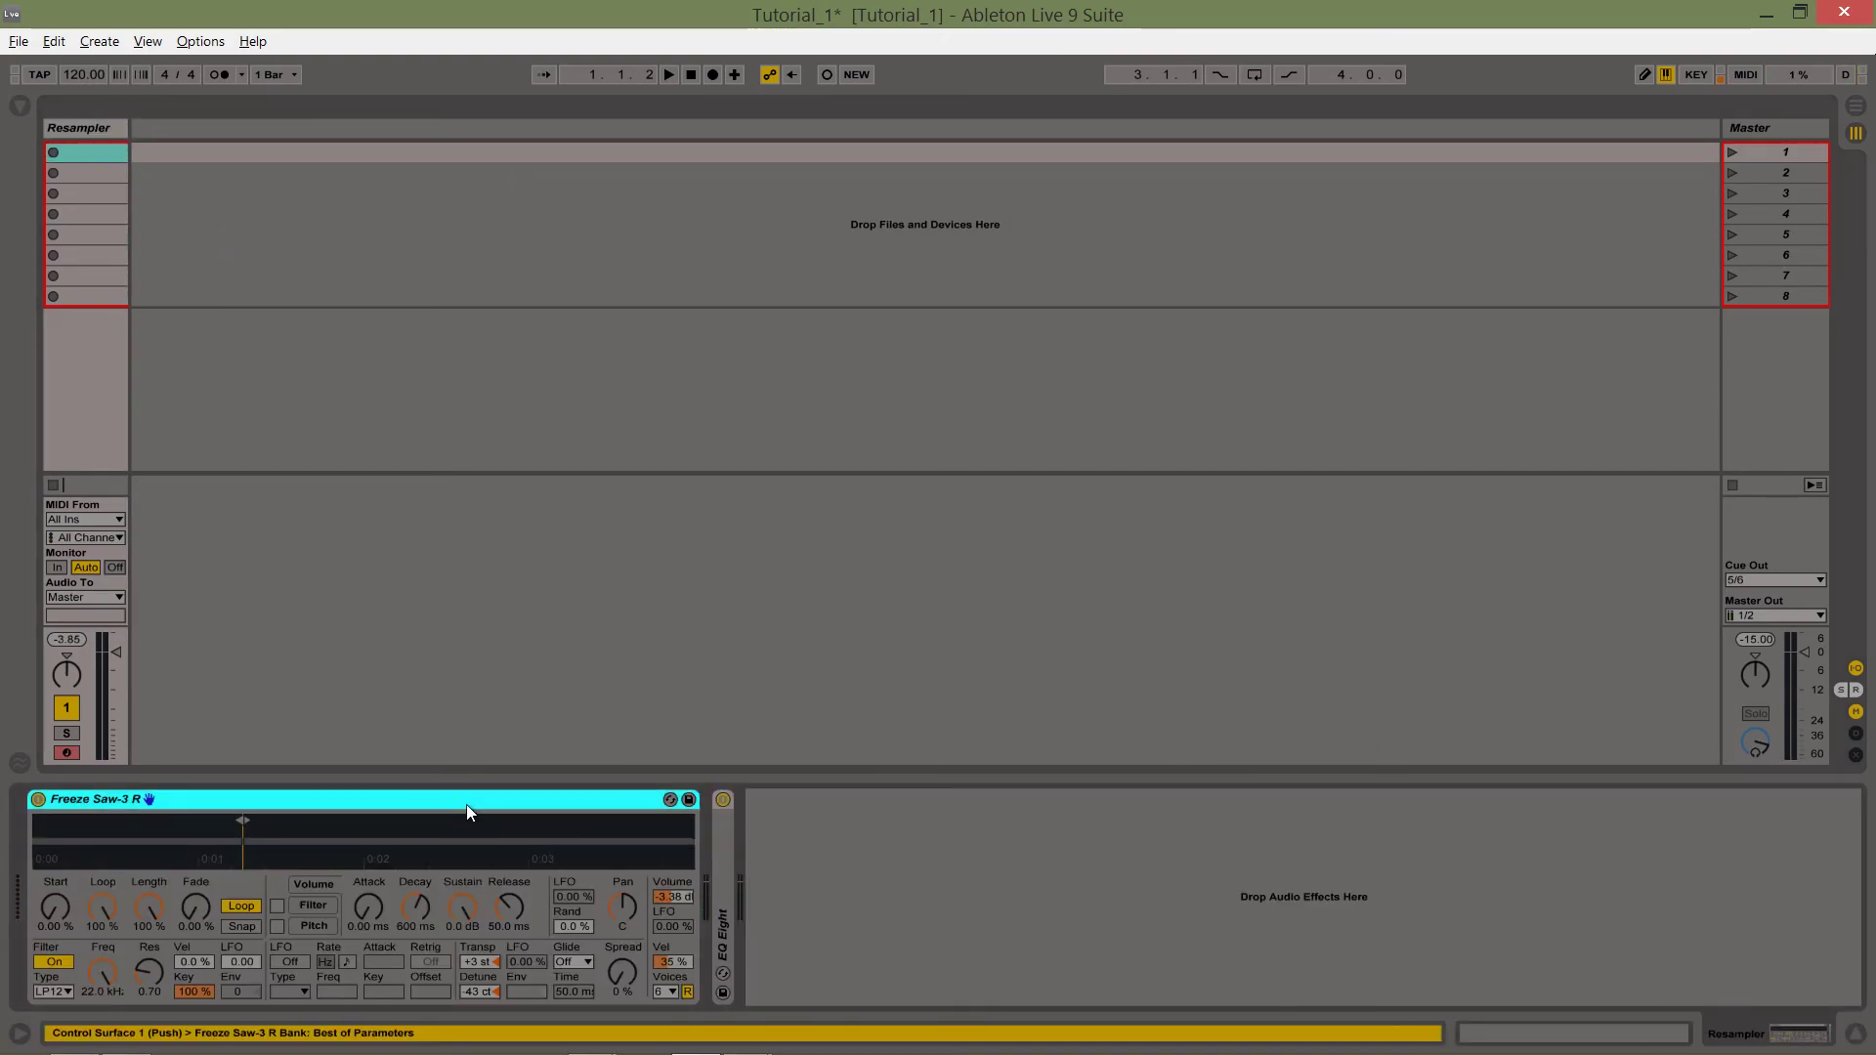
double_click(466, 805)
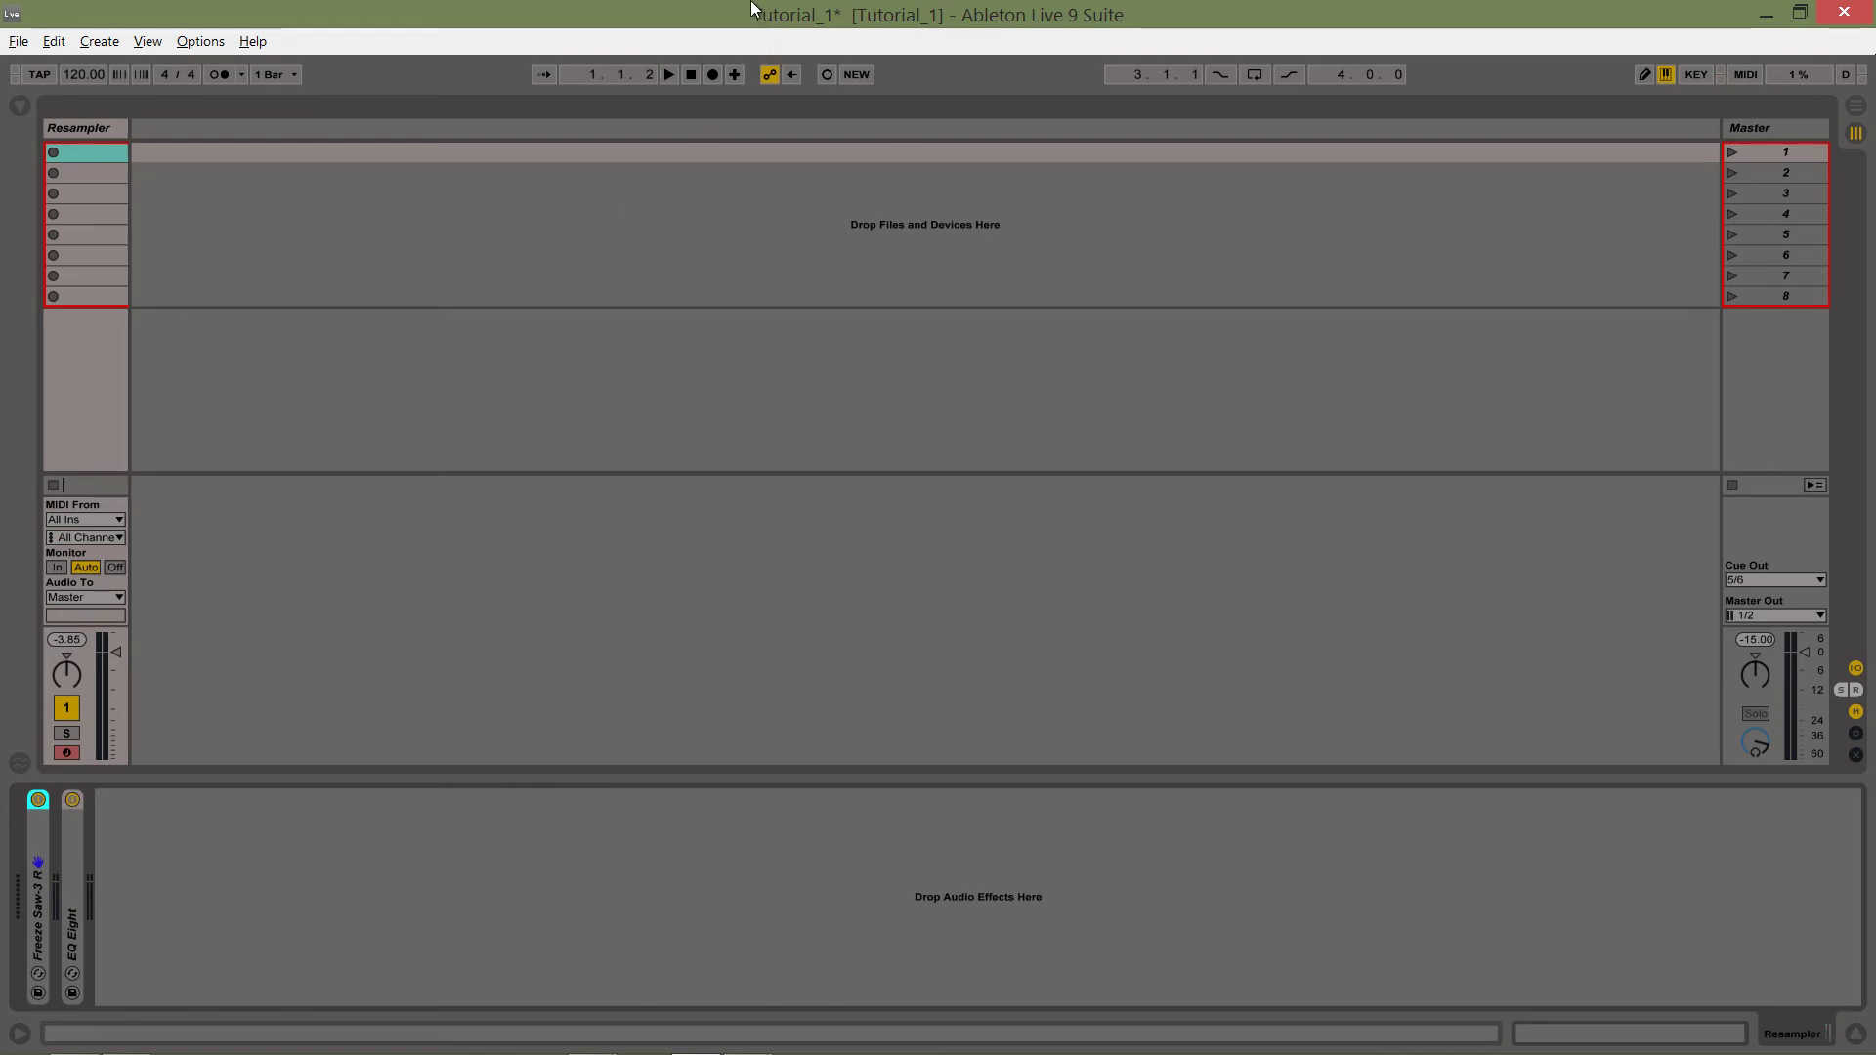
Snap Ableton to the left half of the screen and the Pale Moon formant page to the right half.
left_click_drag(770, 13, 1, 117)
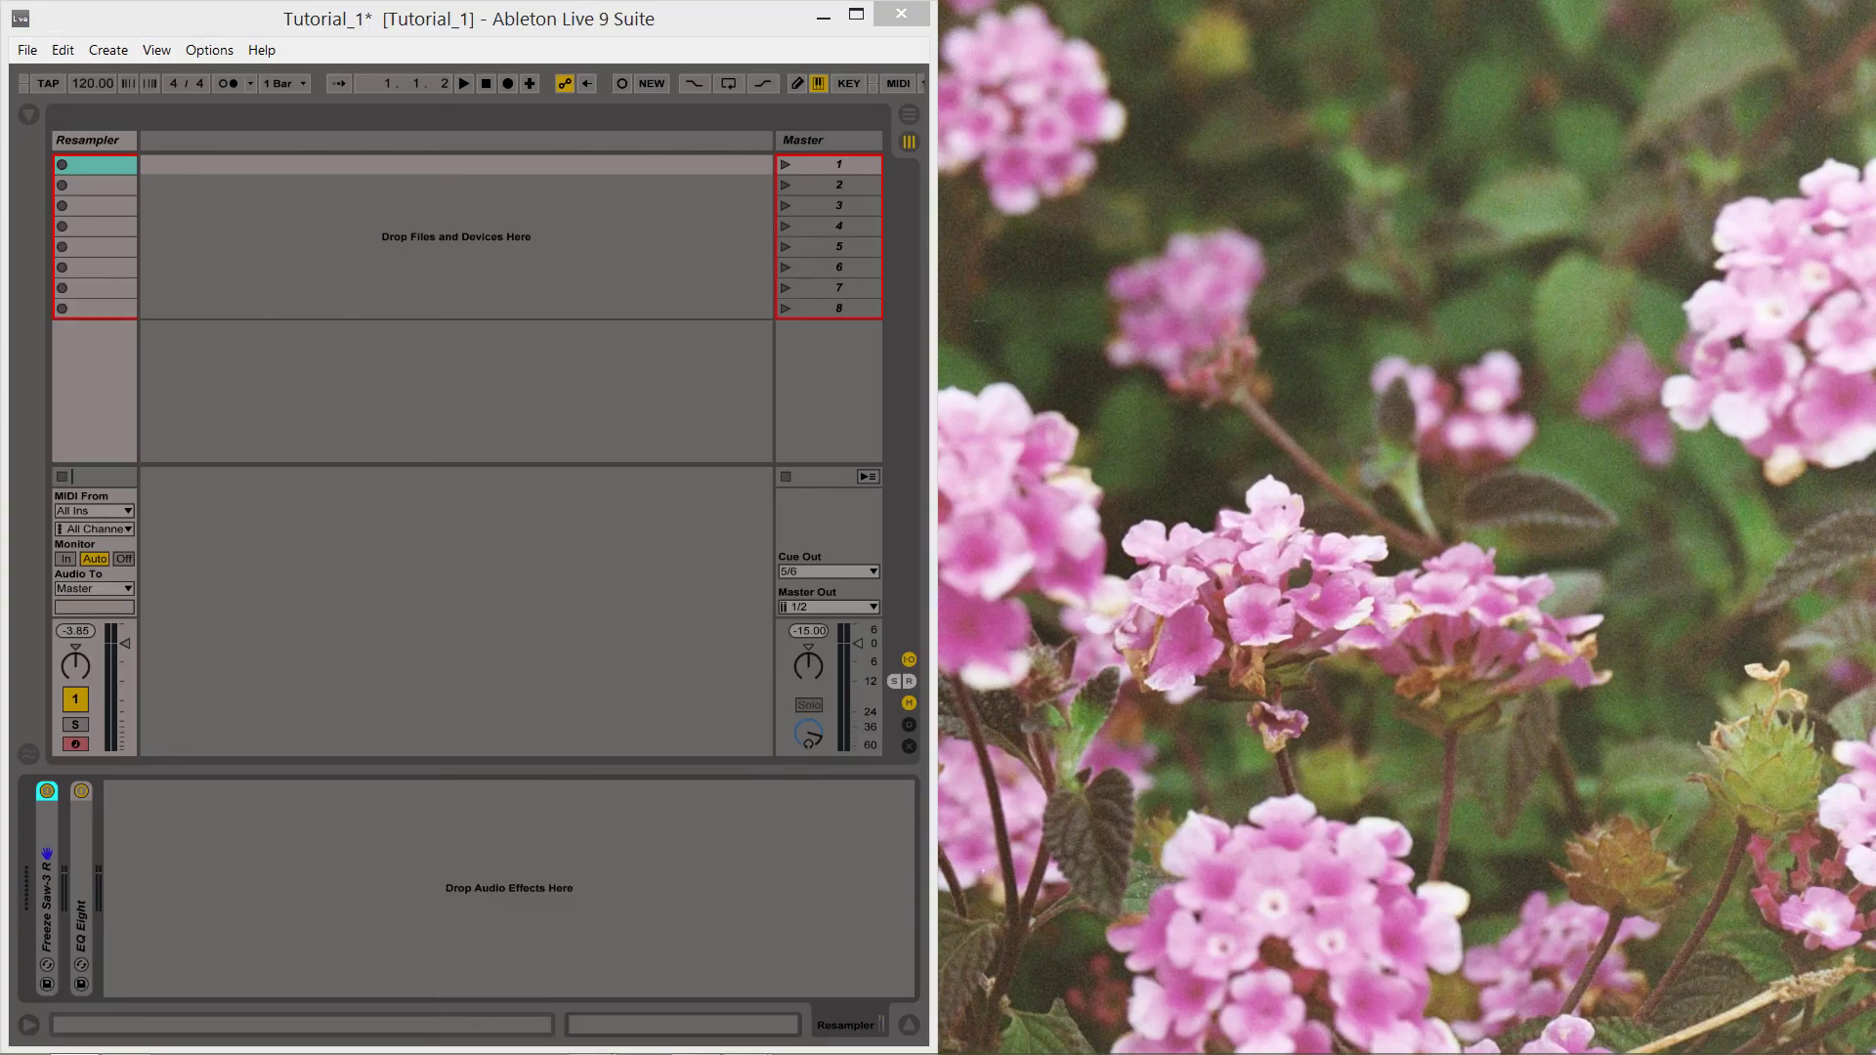
mouse_move(590, 1039)
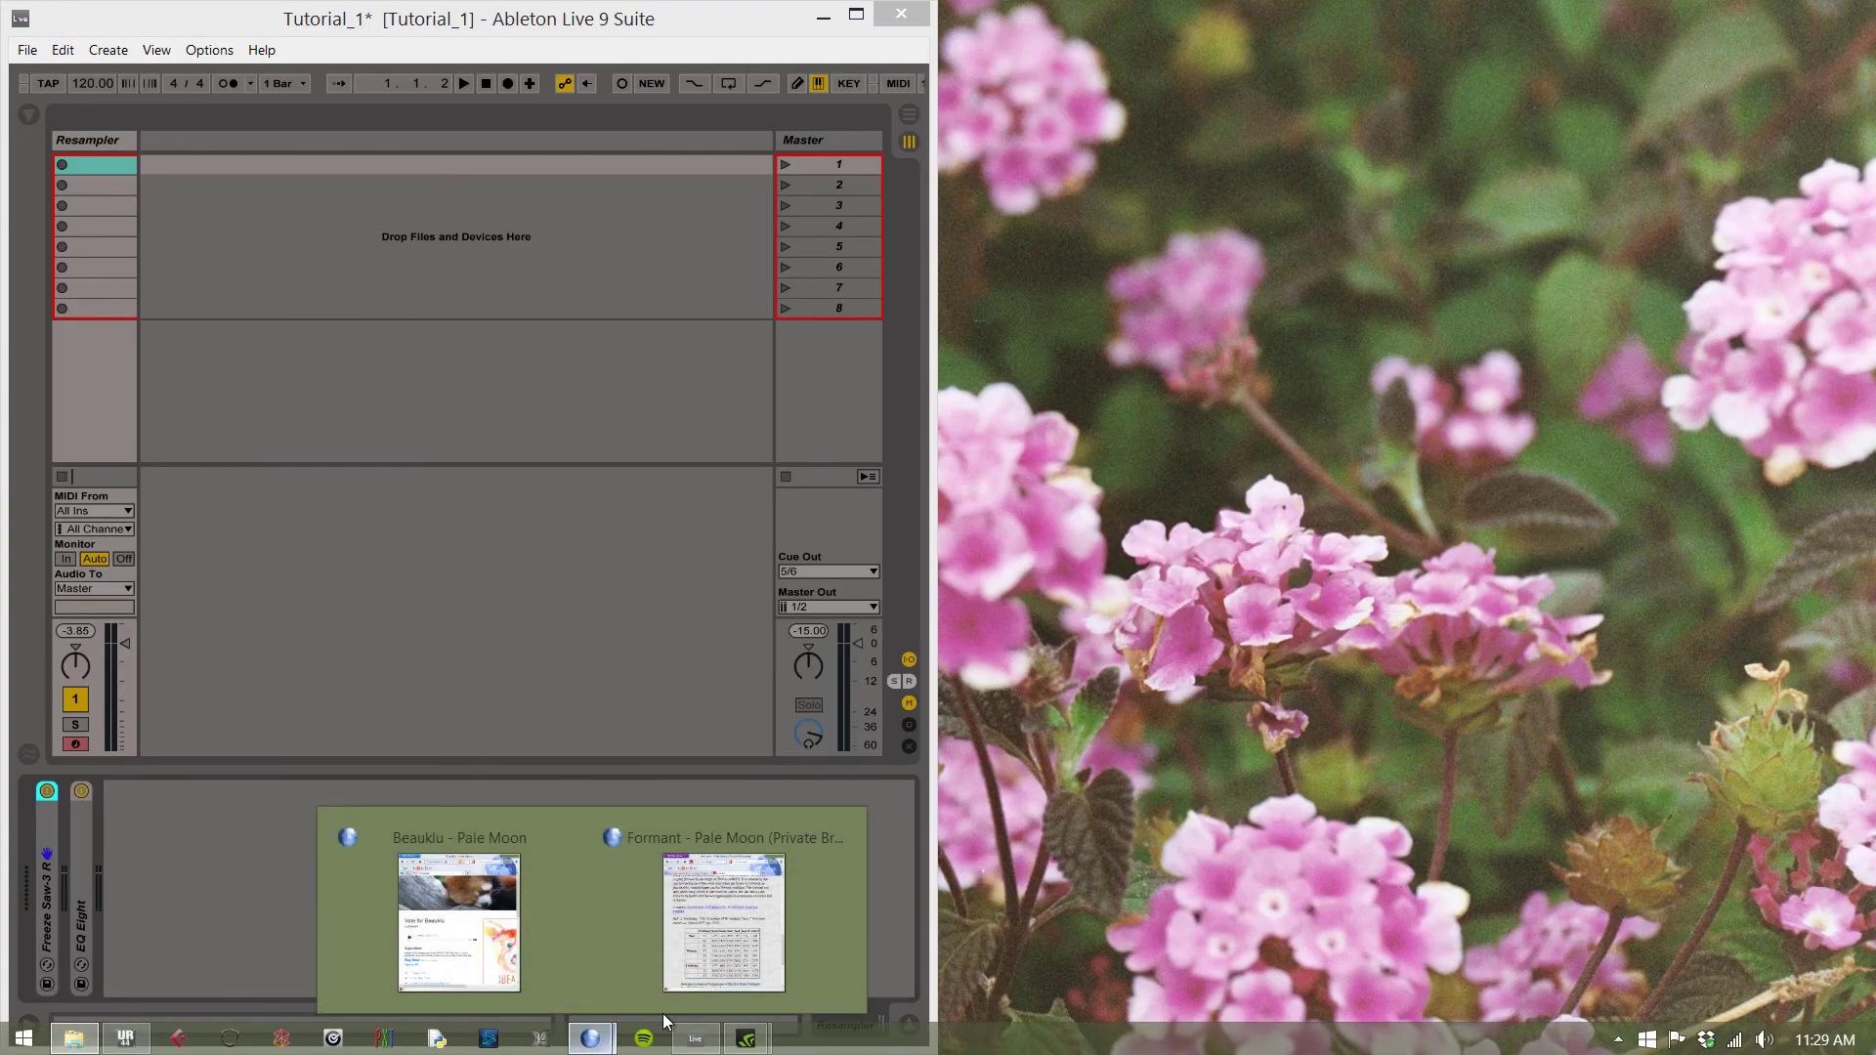
mouse_move(720, 911)
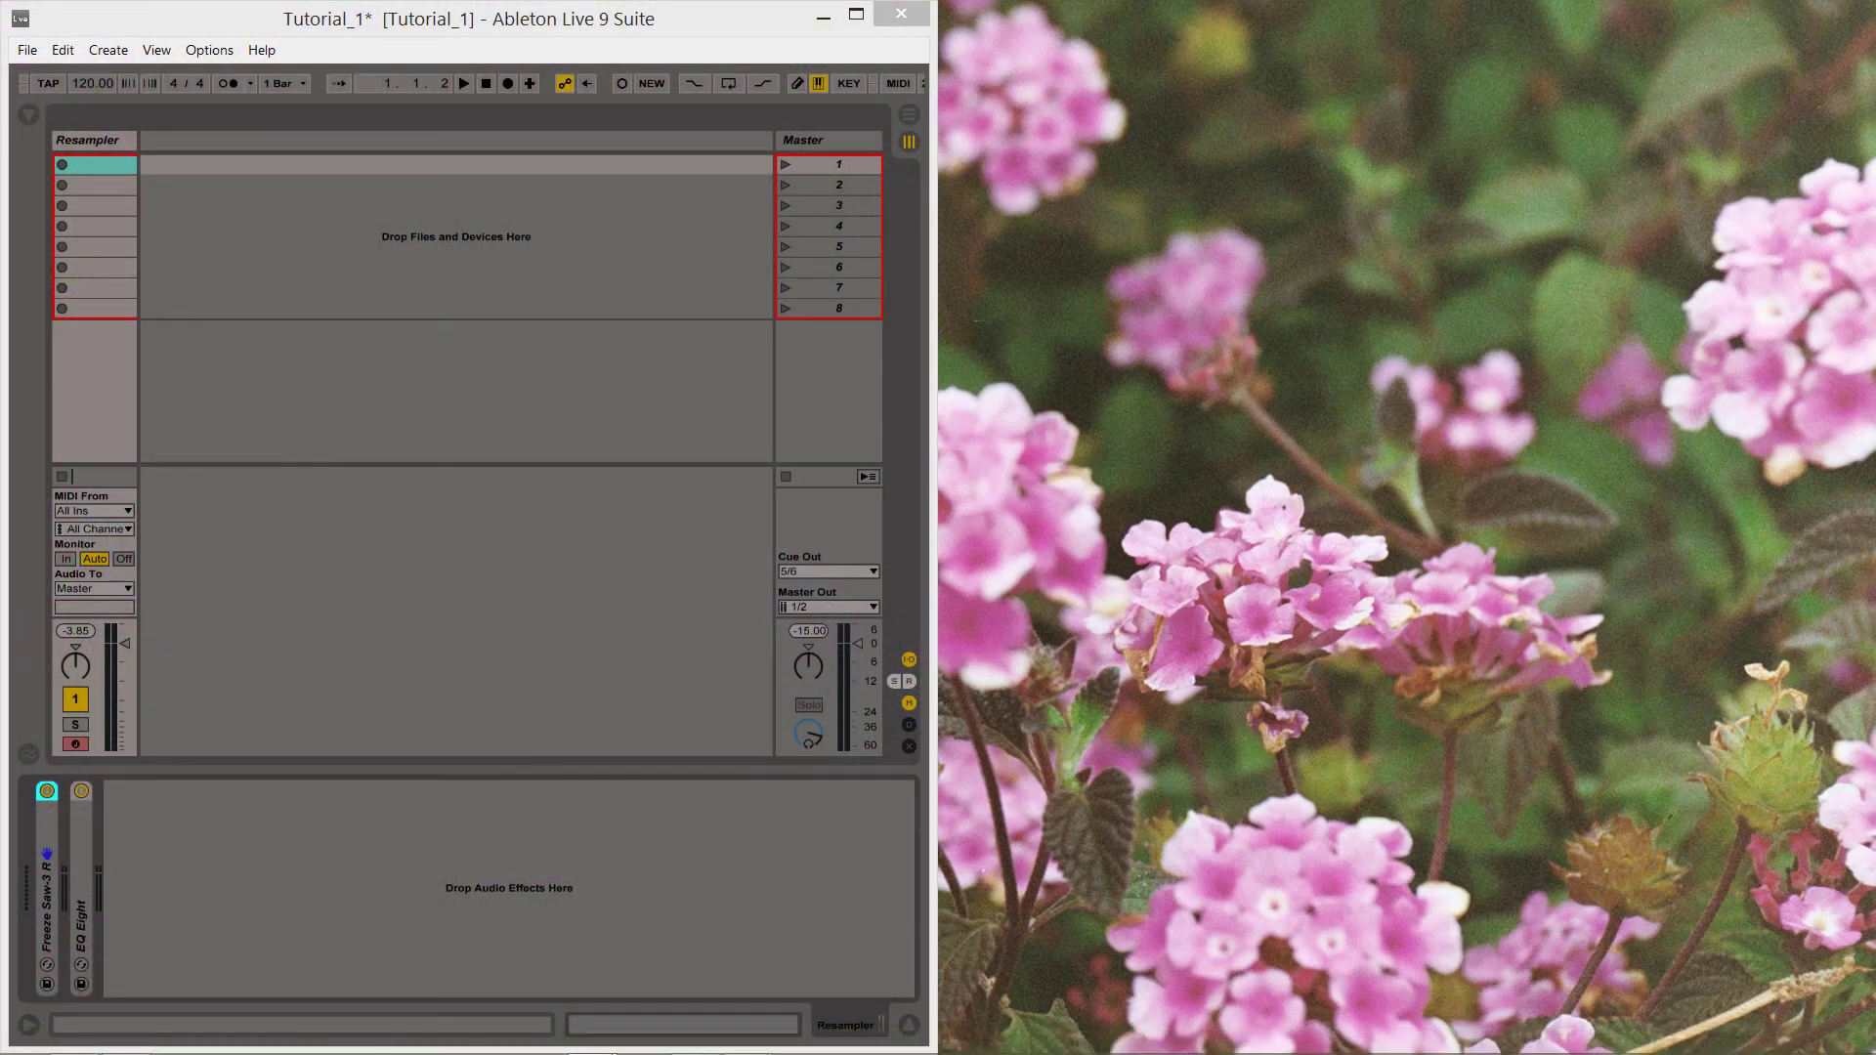
left_click_drag(1875, 56, 0, 244)
left_click_drag(327, 21, 1875, 13)
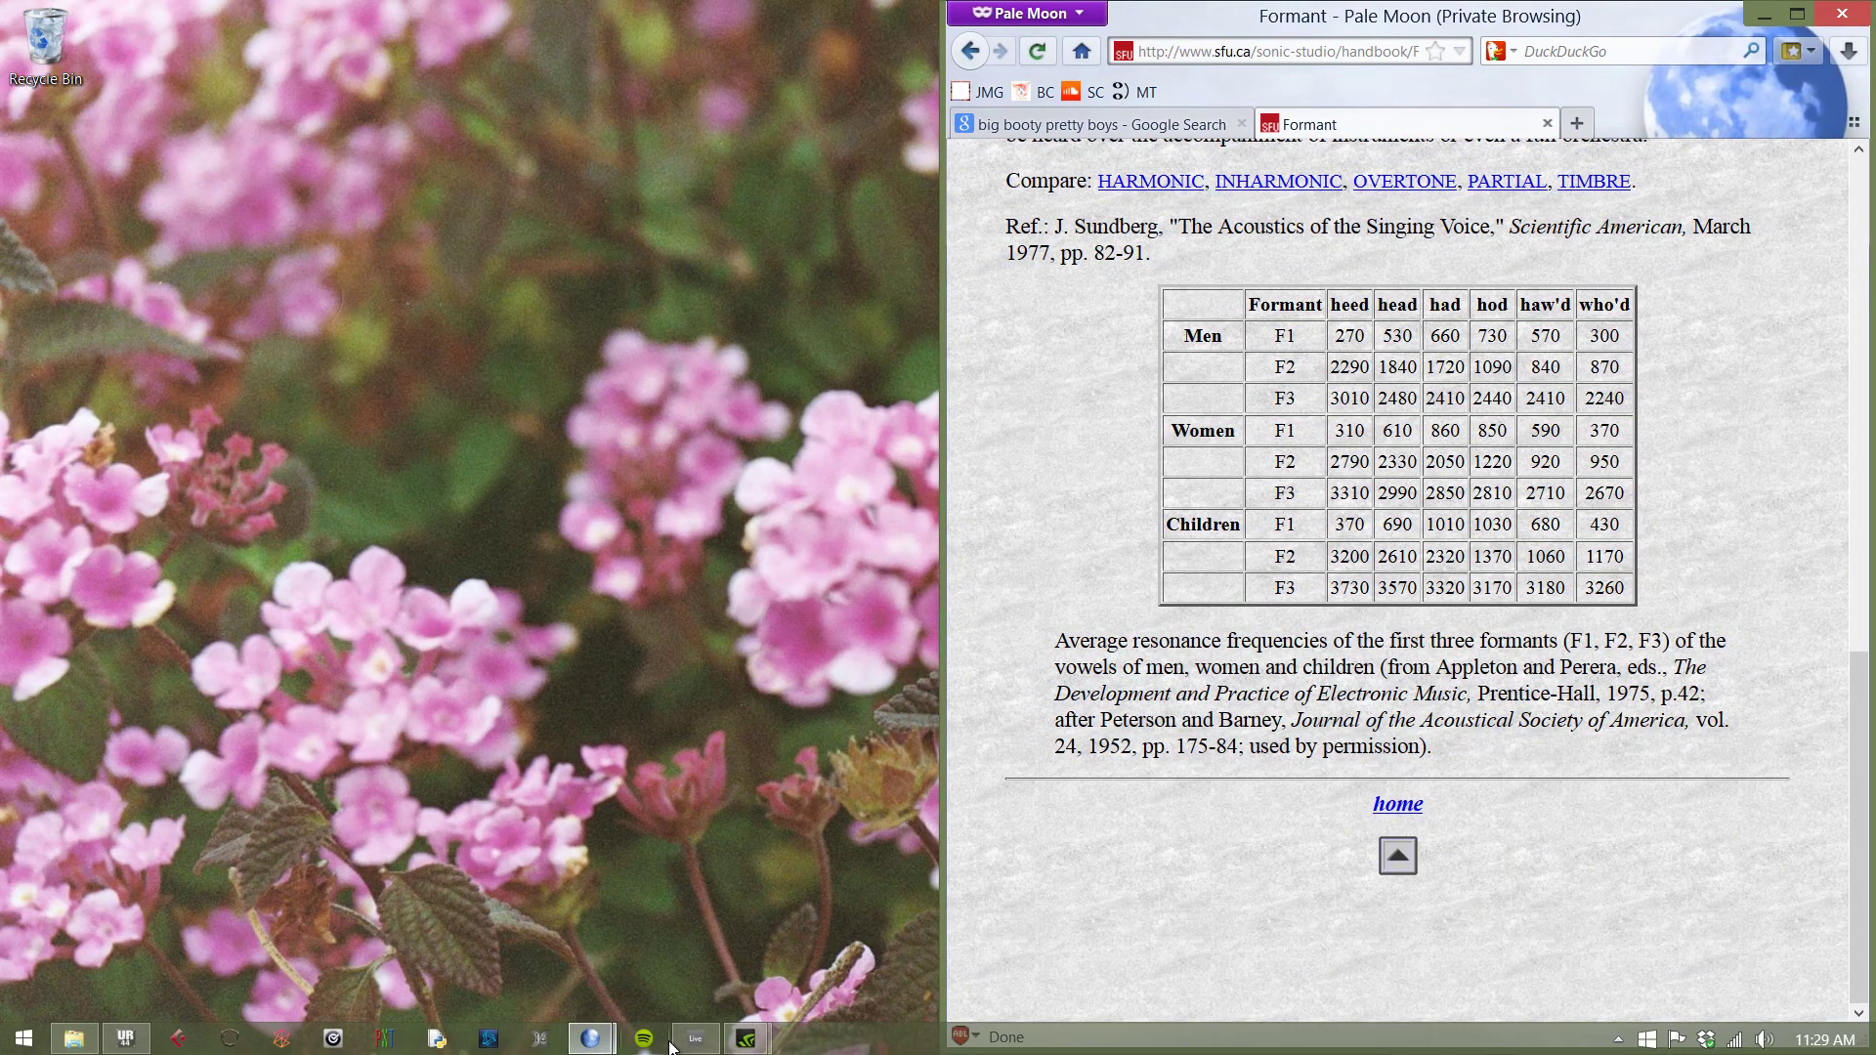
Restore the Ableton session window on the left, beside the Pale Moon formant table.
left_click(696, 1037)
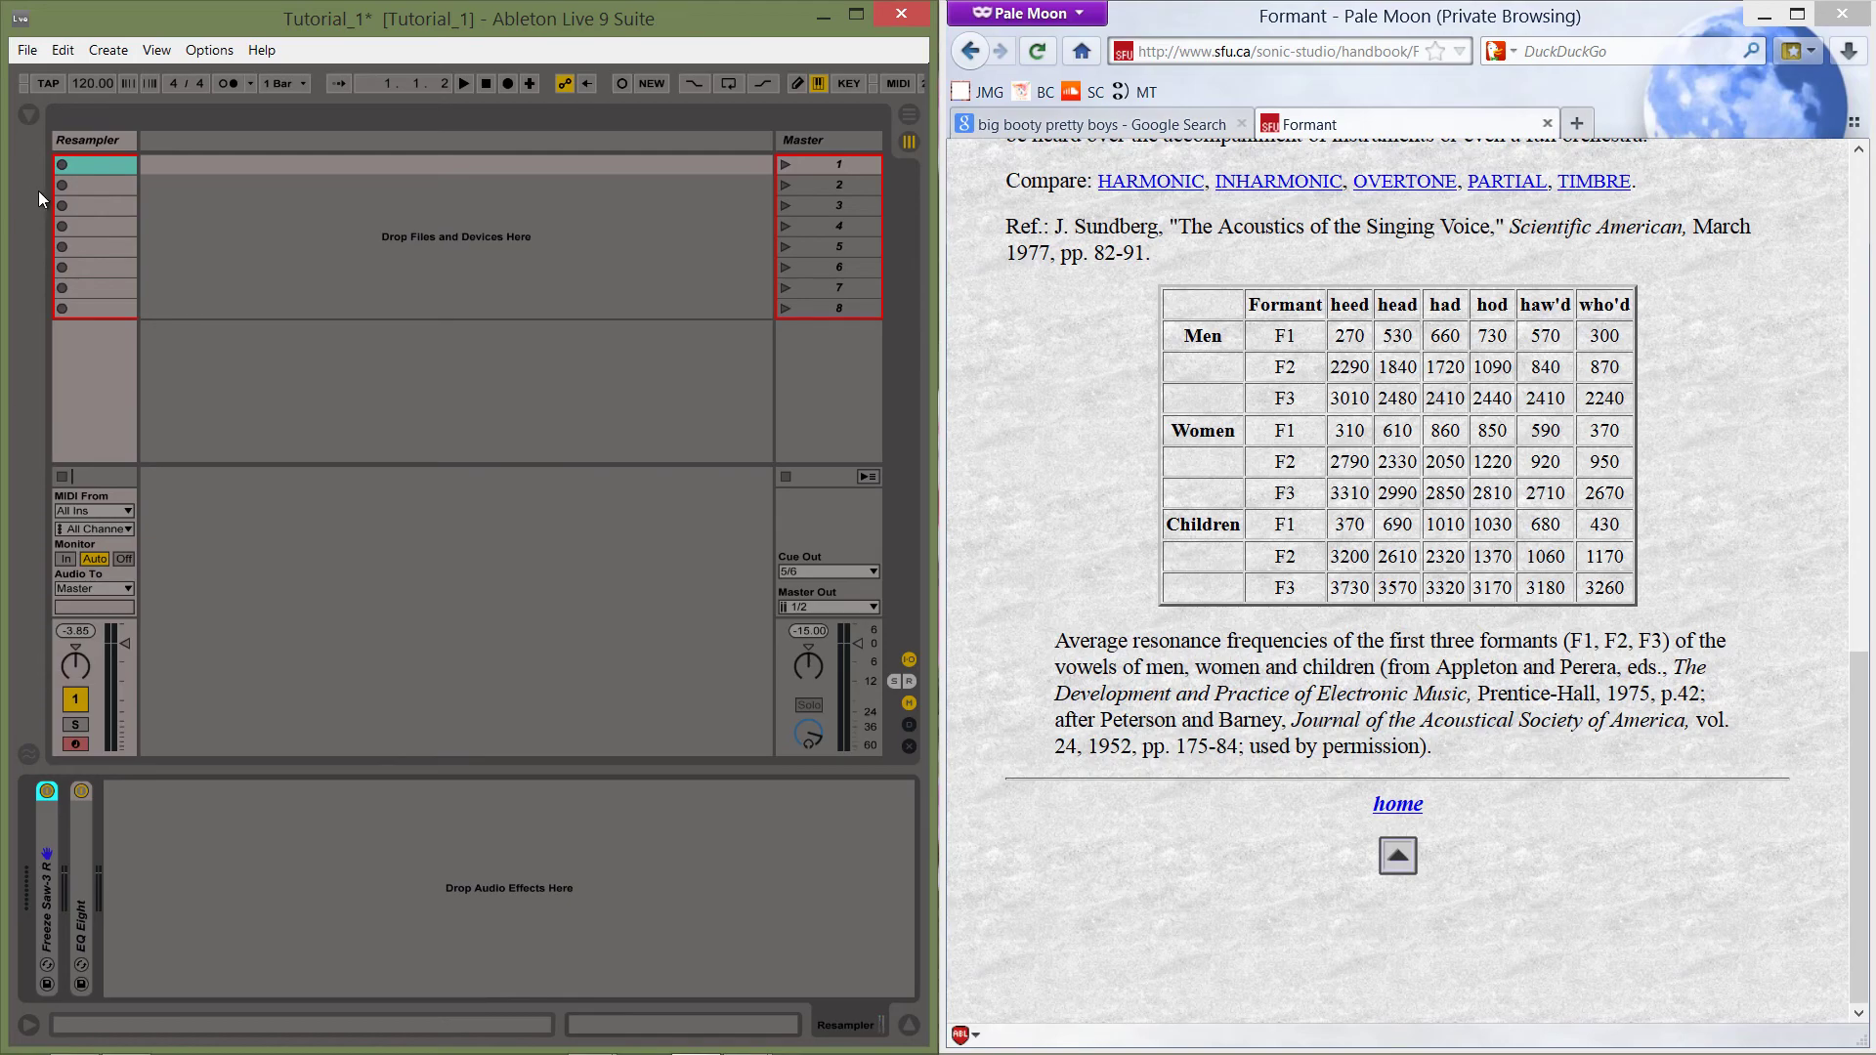
Add EQ Eight to the Resampler chain from an 'eq' browser search and change band 1's filter type.
left_click(20, 113)
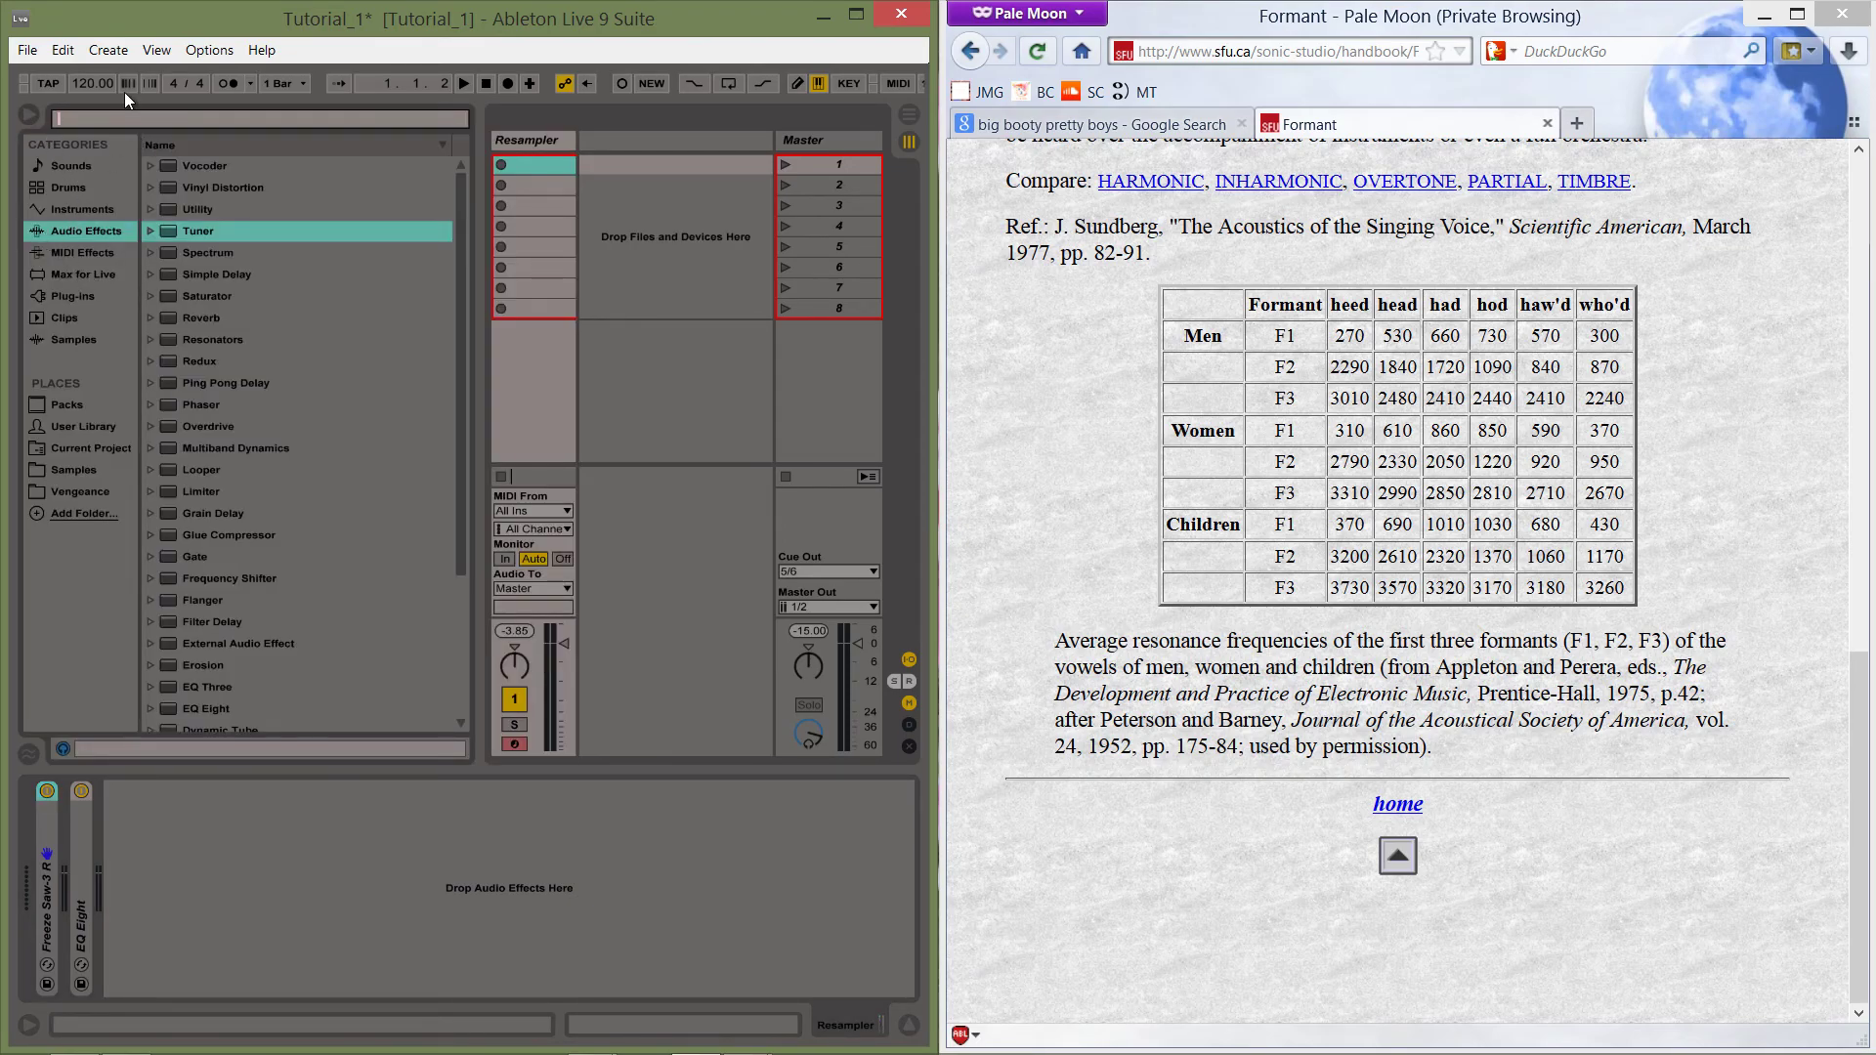
type("eq")
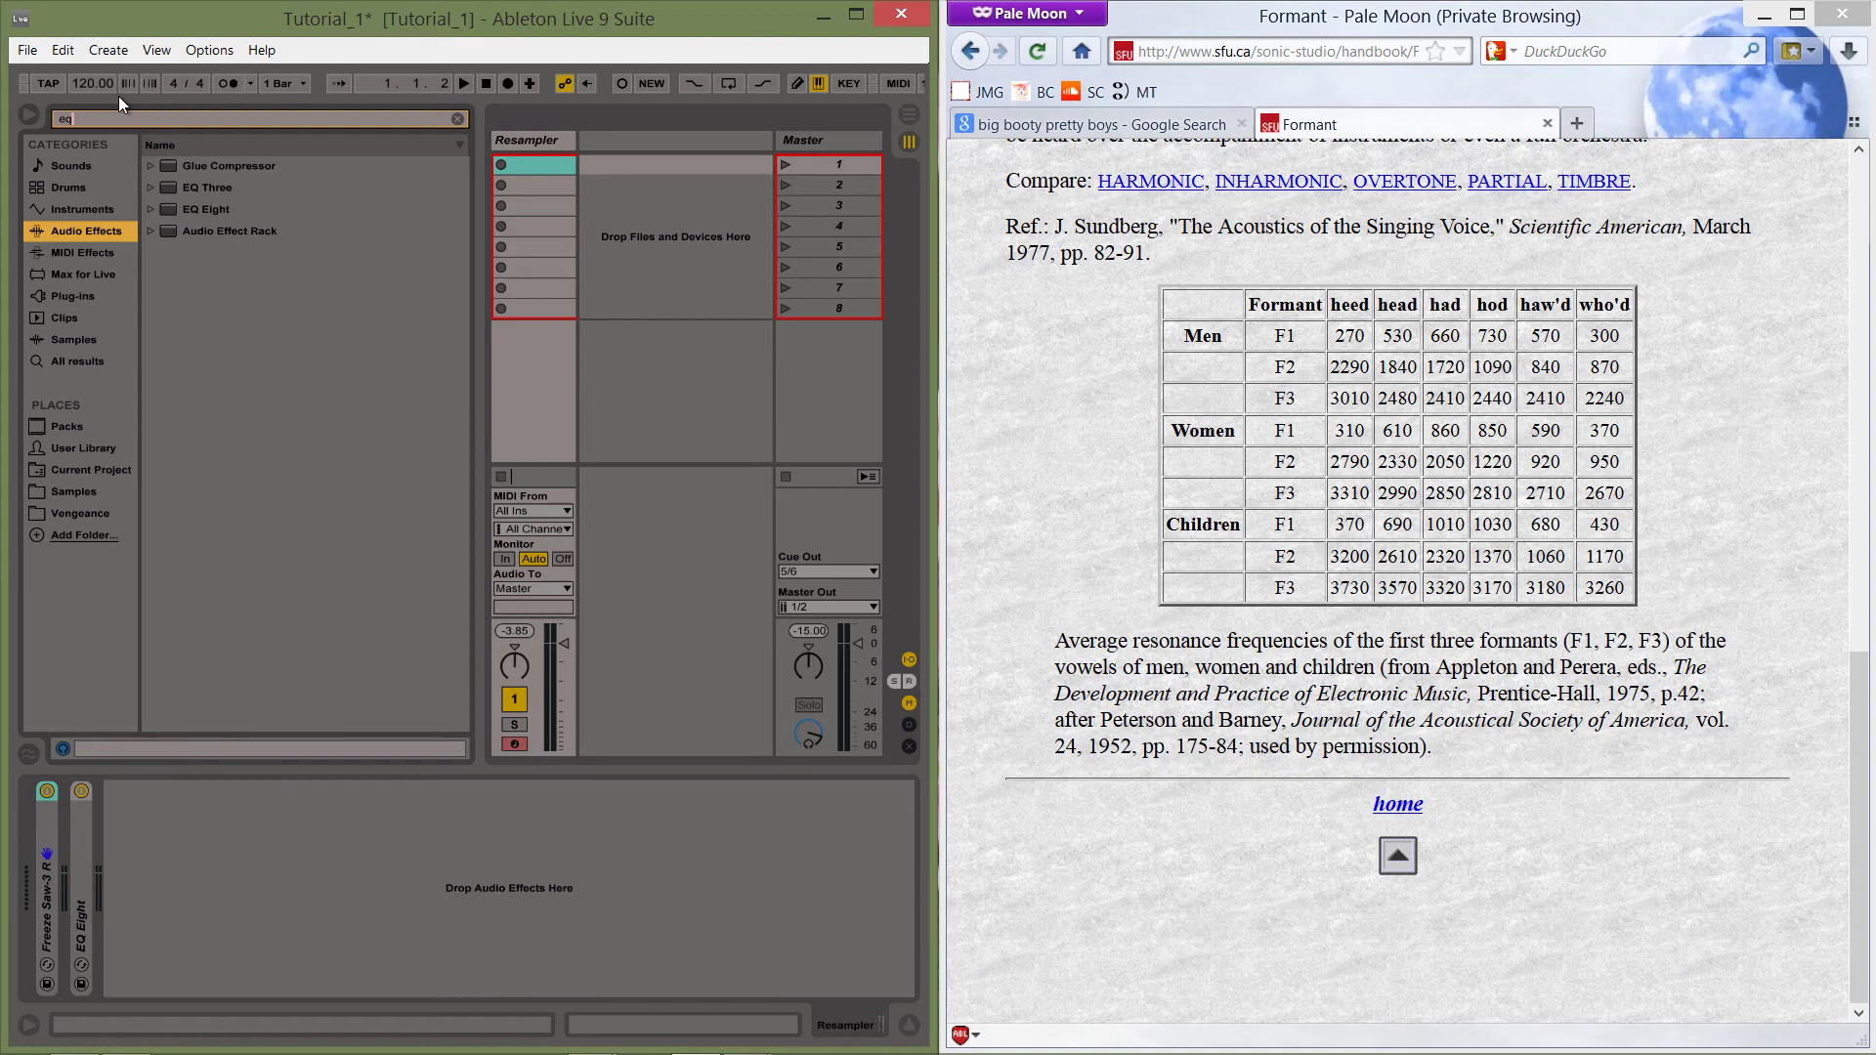
left_click_drag(181, 208, 300, 913)
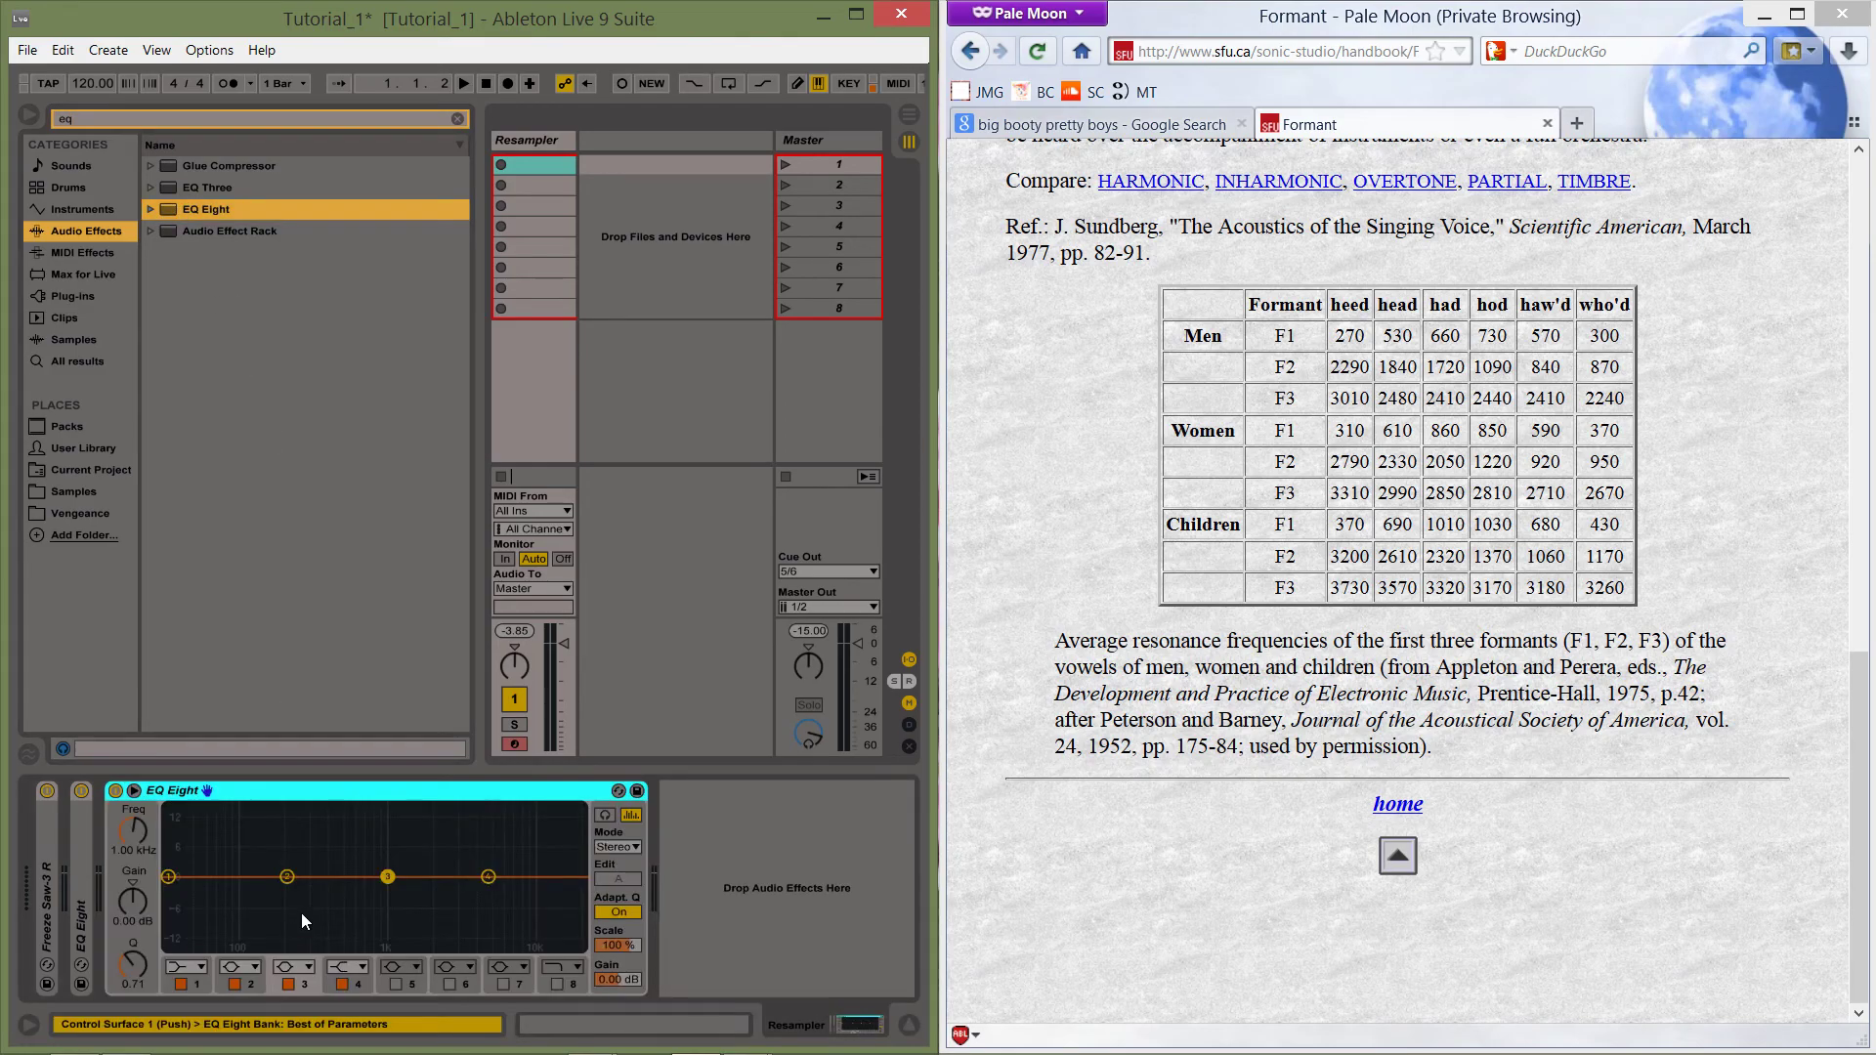
left_click(457, 118)
left_click(29, 114)
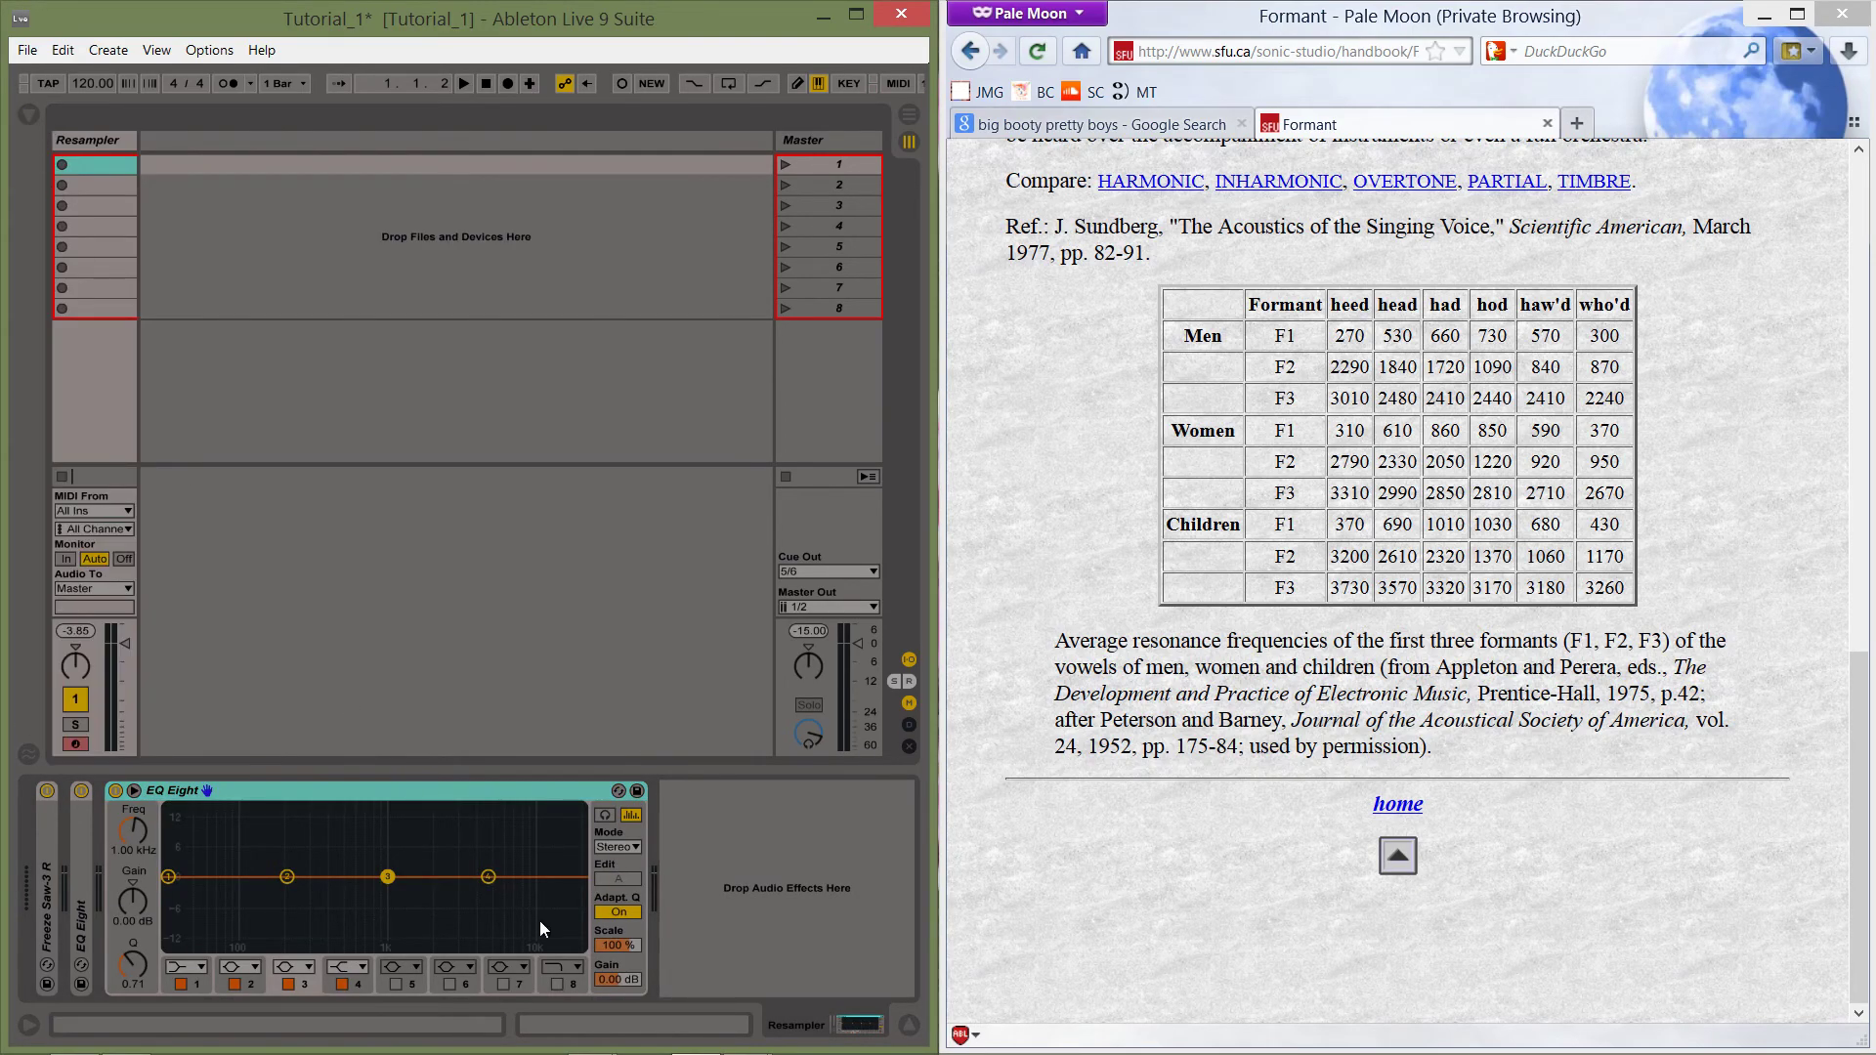
left_click(187, 973)
left_click(201, 883)
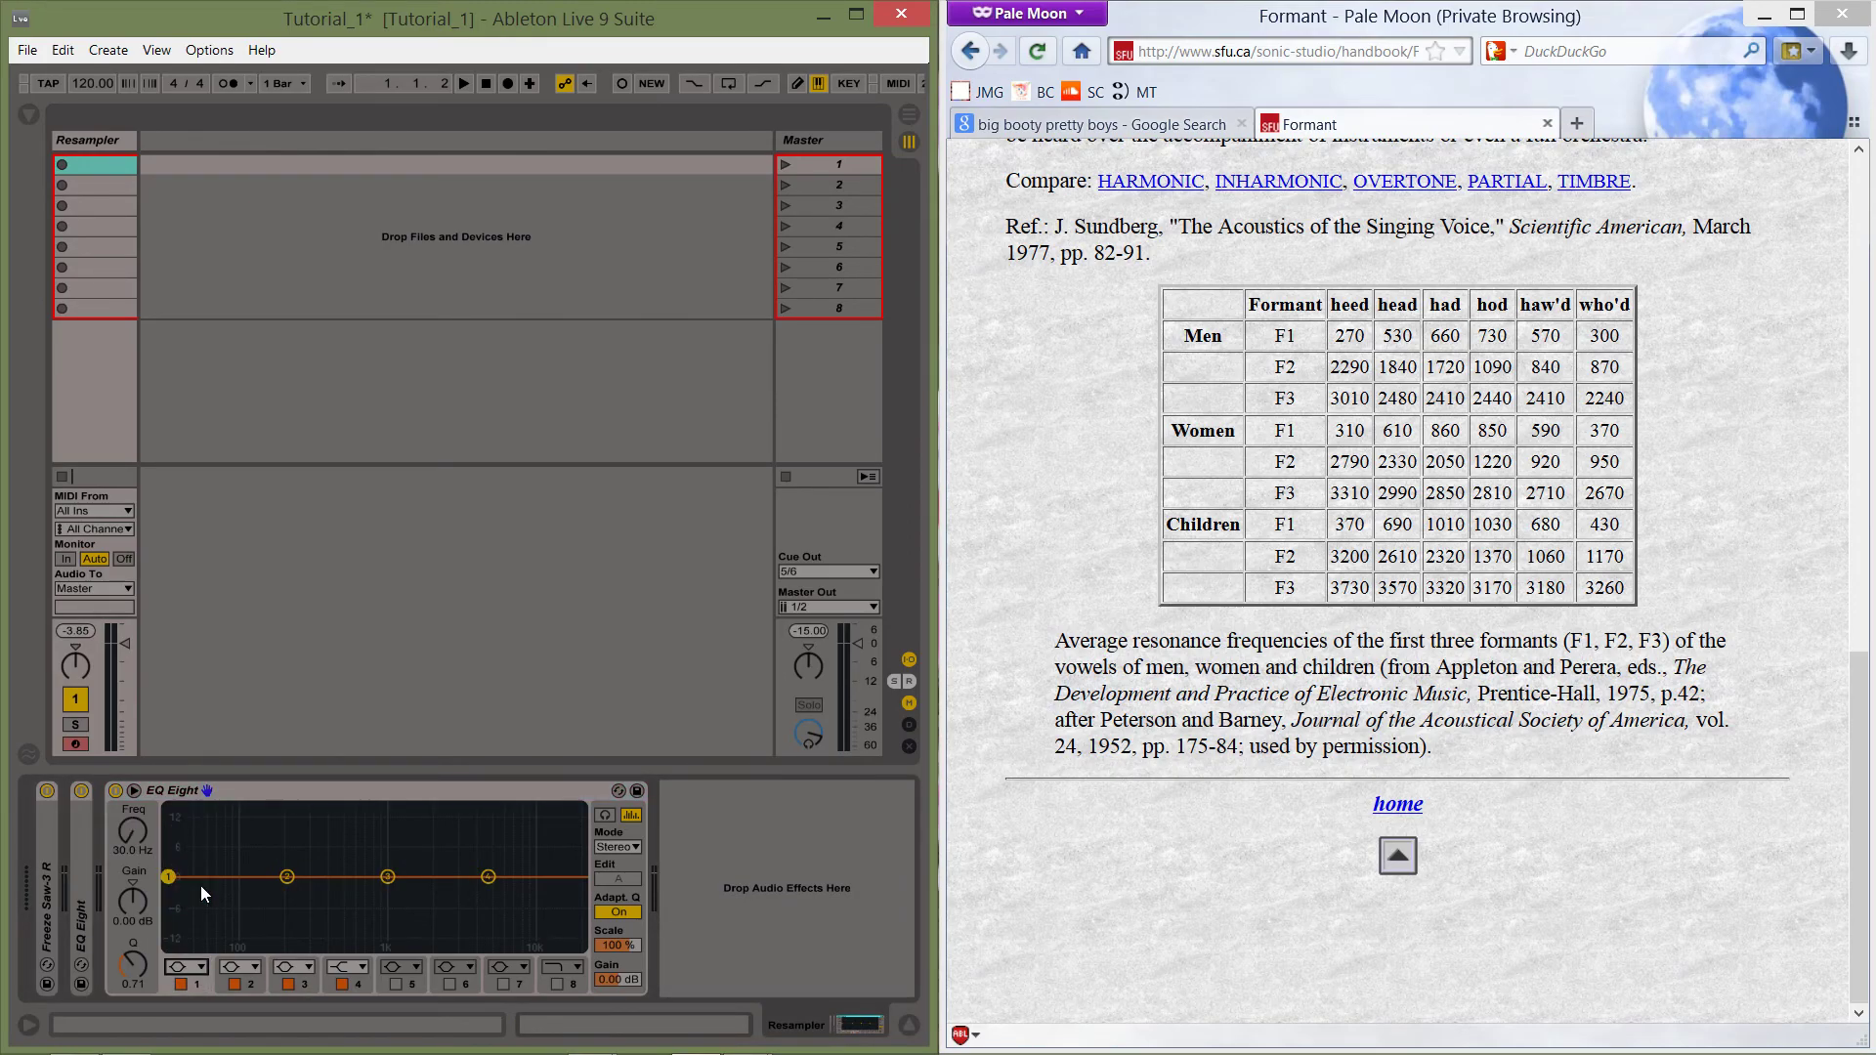
Group EQ Eight into an Audio Effect Rack, show its eight macros, and name it 'Heed Haw'd'.
left_click(271, 787)
key("ctrl+g")
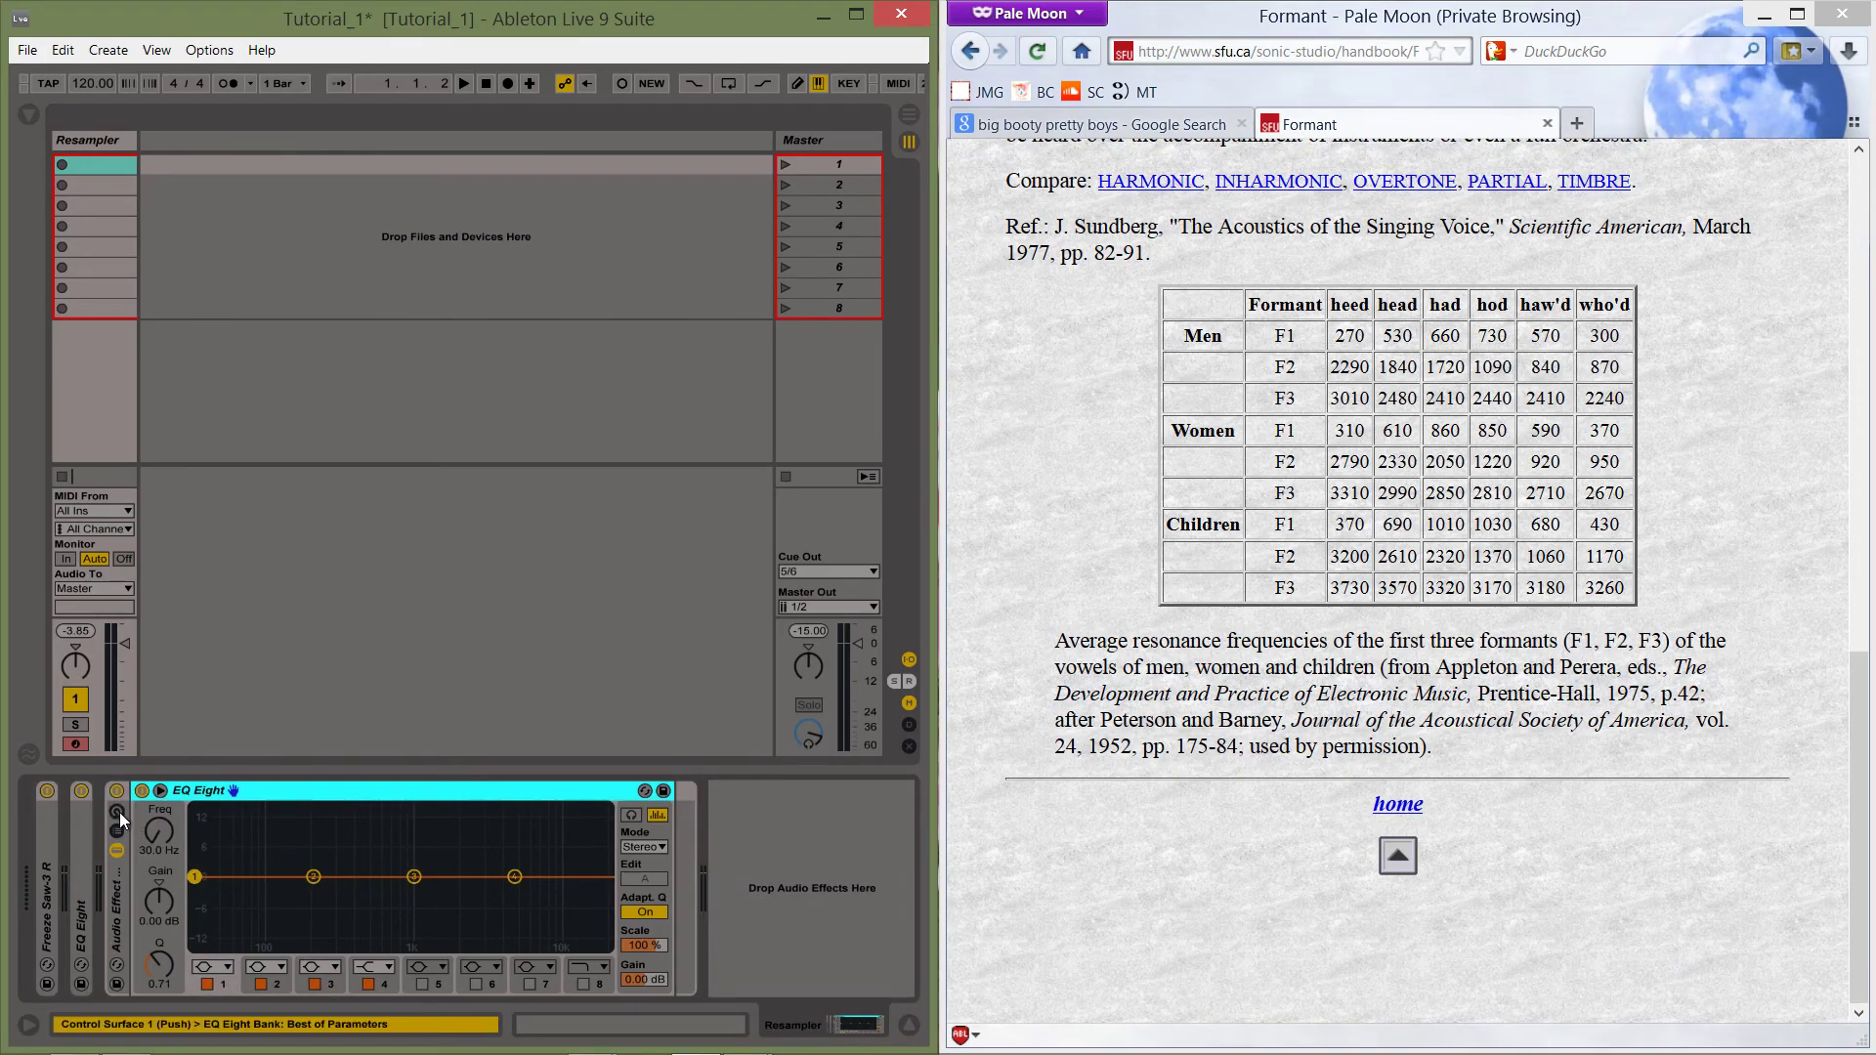
left_click(118, 812)
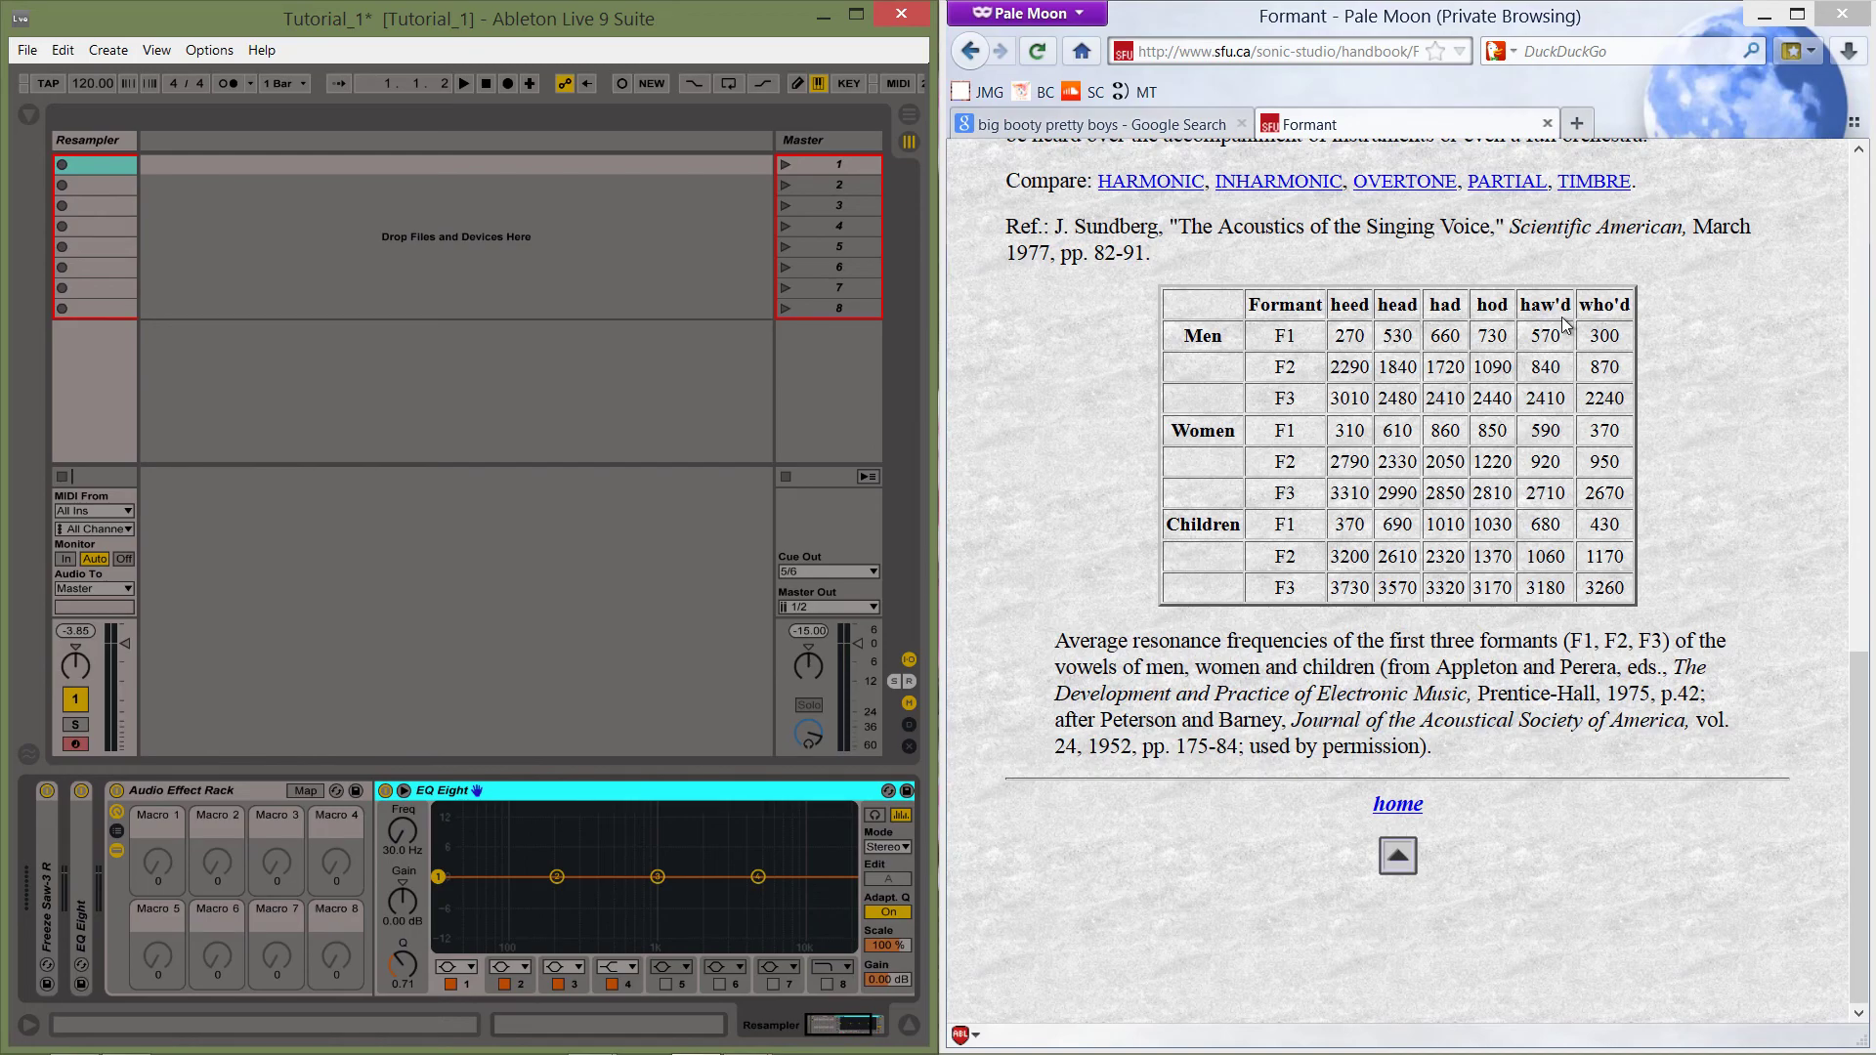
left_click(254, 795)
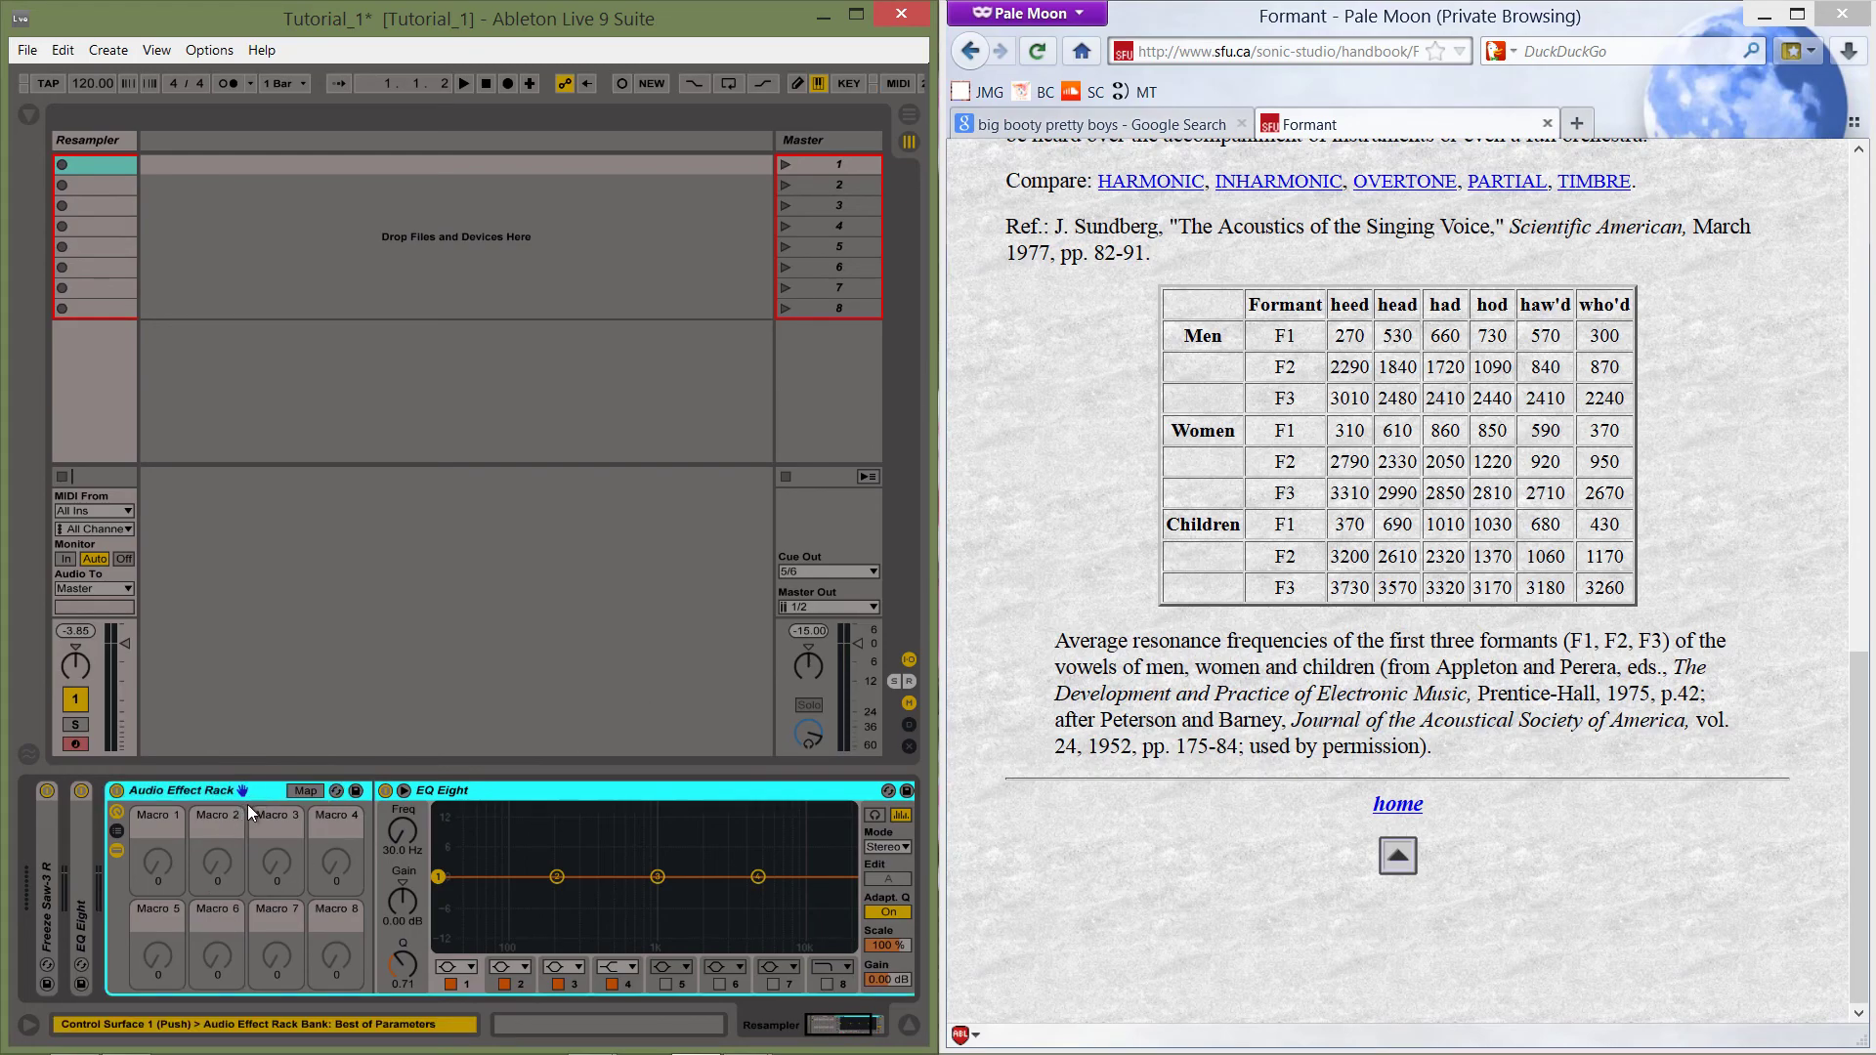
key("ctrl+r")
type("Heed Haw")
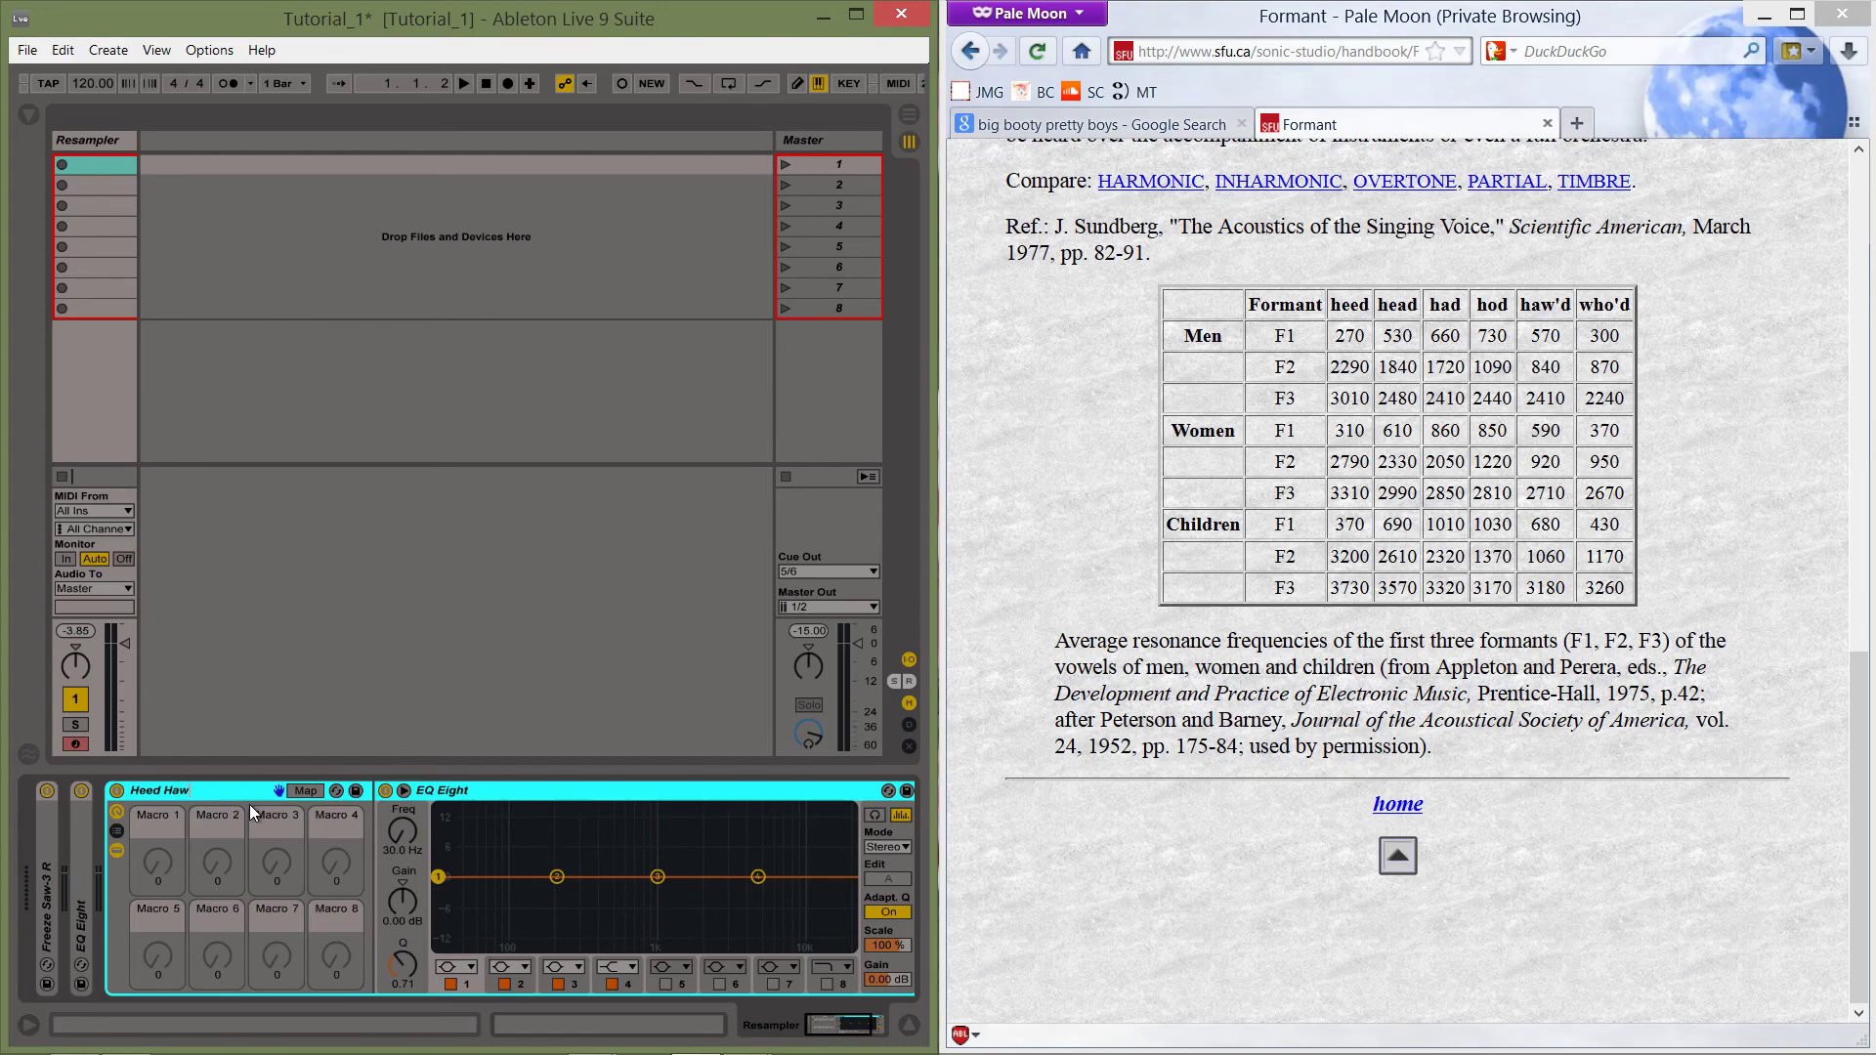
type("'d")
key("Return")
left_click_drag(1587, 599, 1595, 592)
Scroll Pale Moon to the men/women/children formant table, including the Men F3 row, and clear the selection.
scroll(1726, 636, "up", 10)
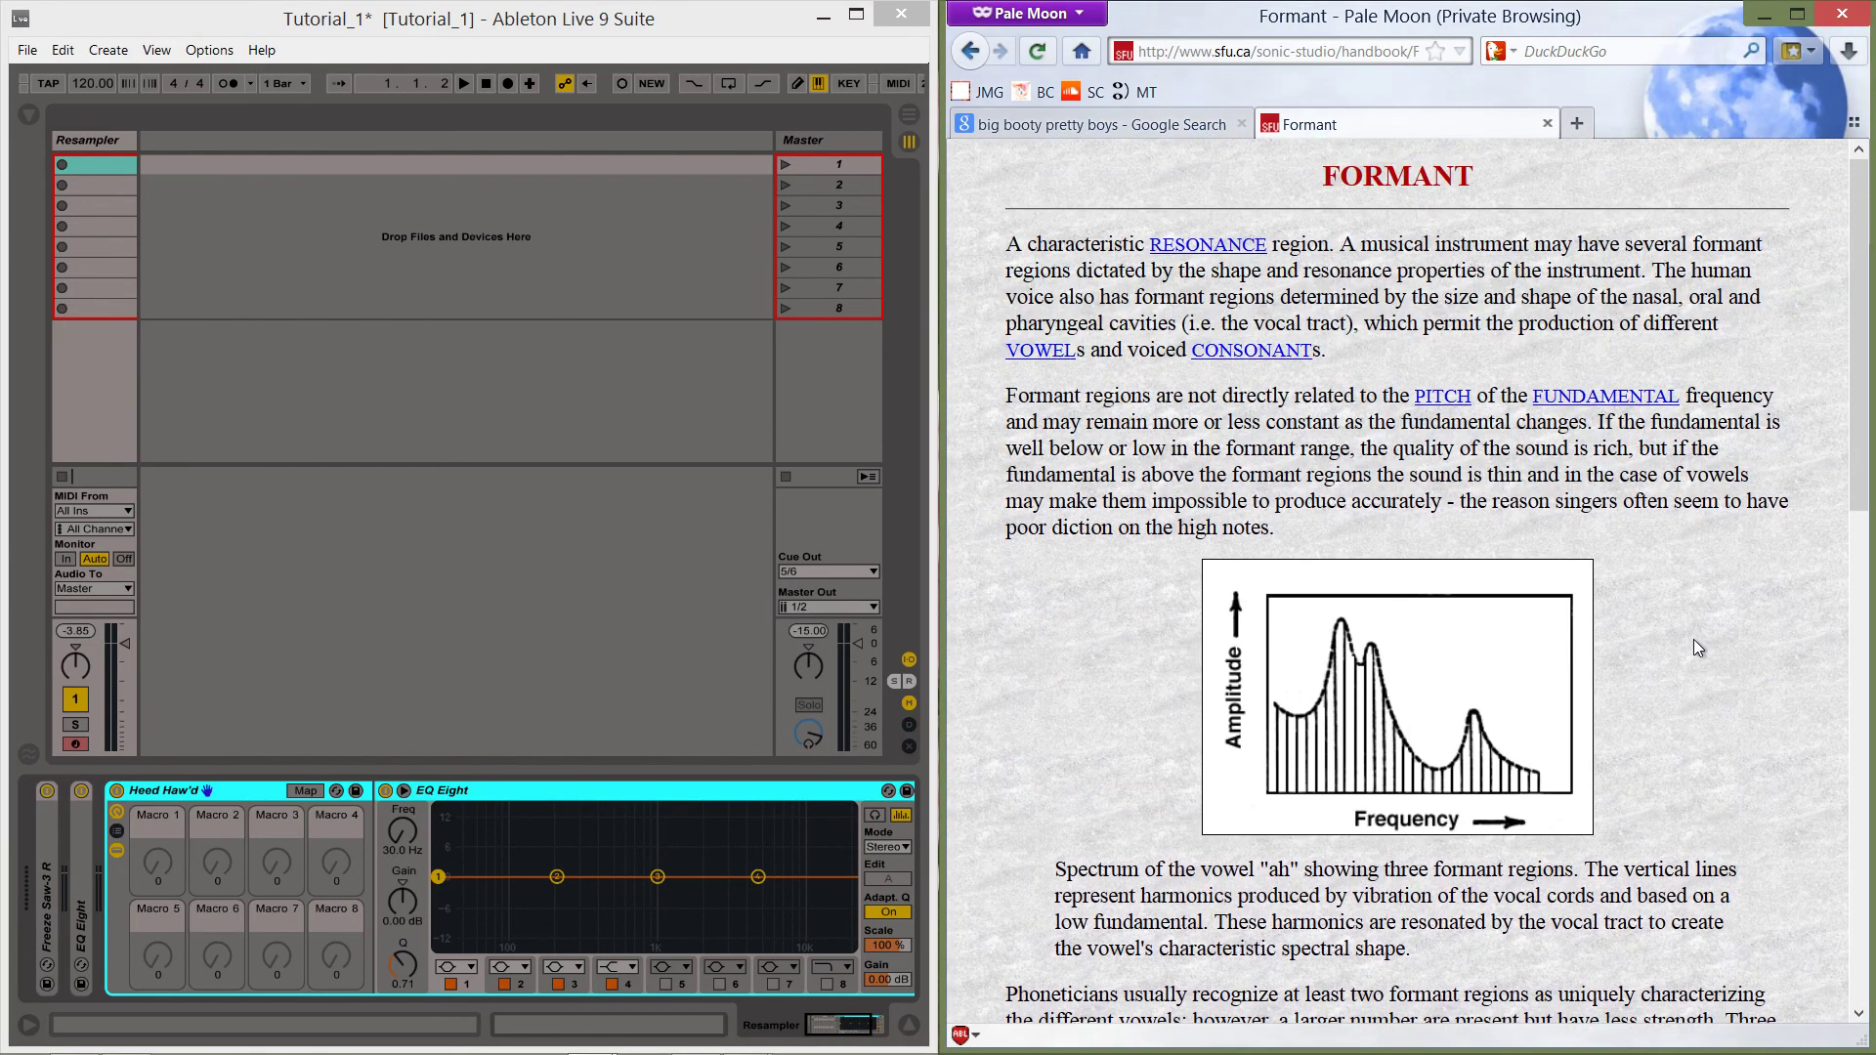
scroll(1696, 647, "down", 15)
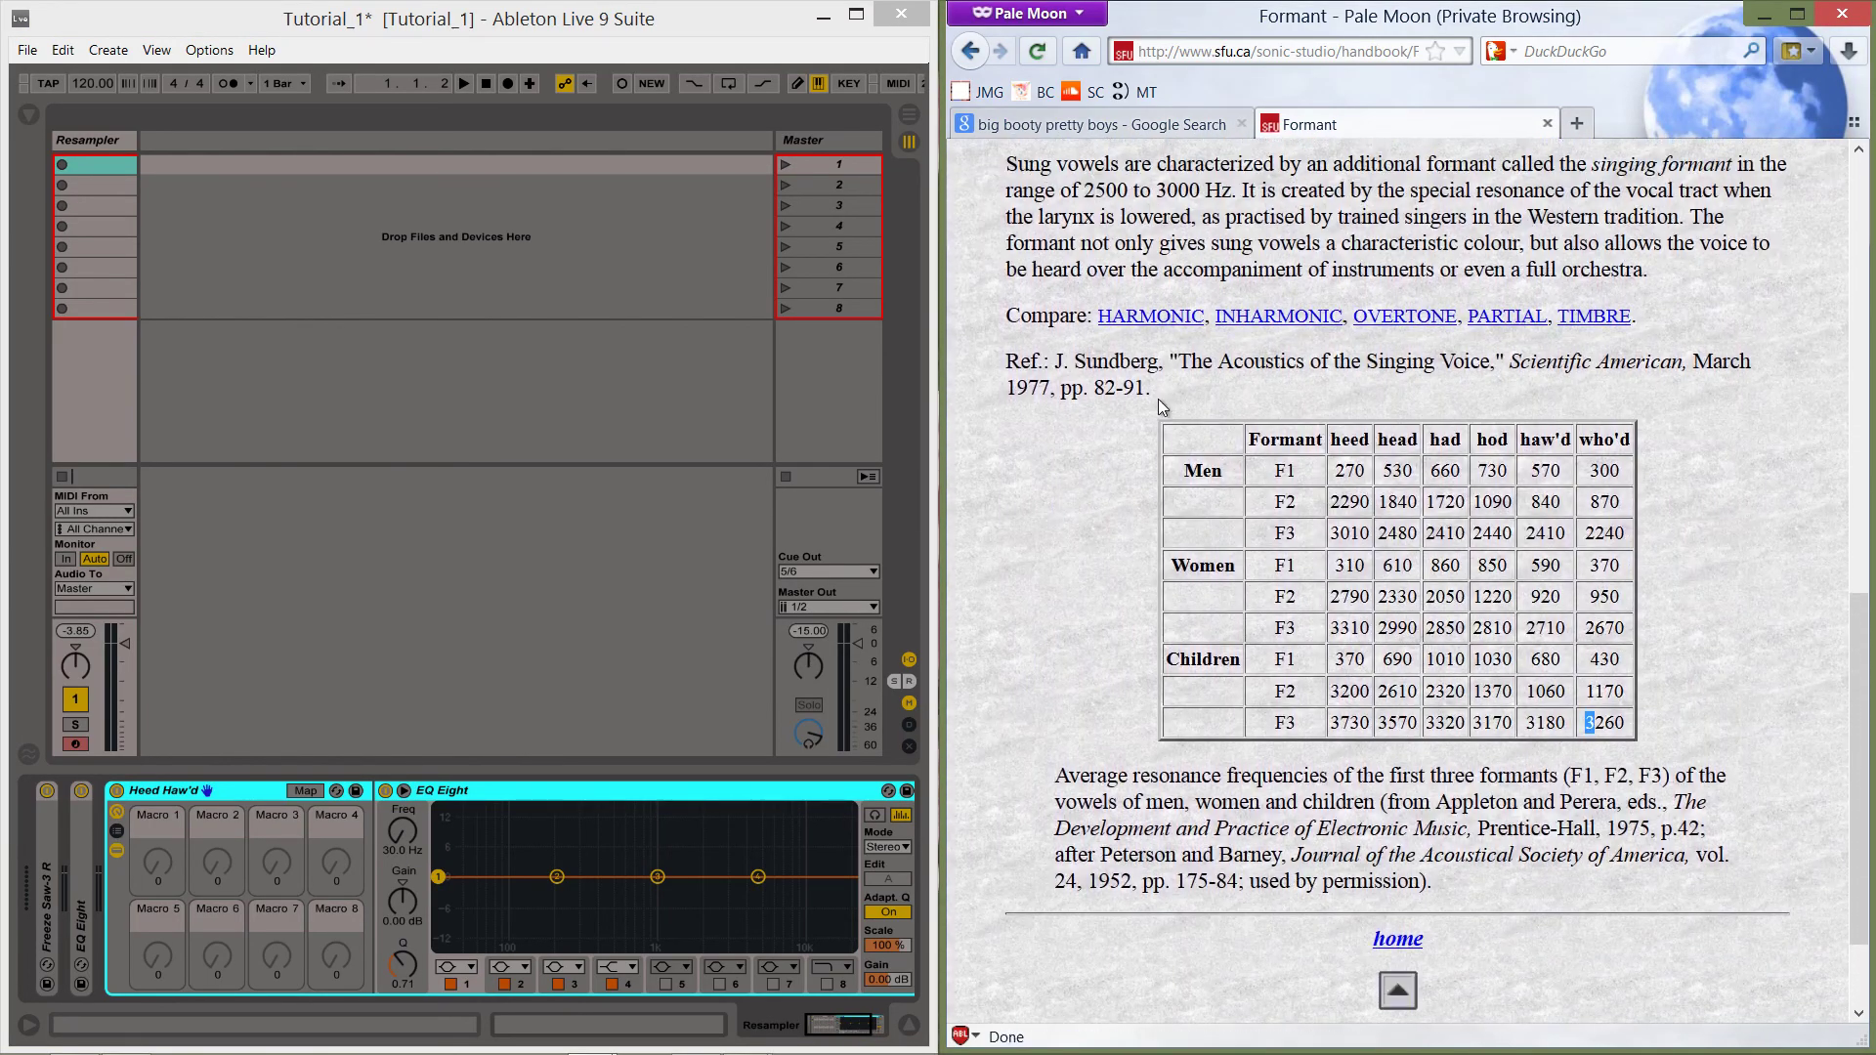
left_click(1486, 767)
left_click_drag(1303, 471, 1260, 557)
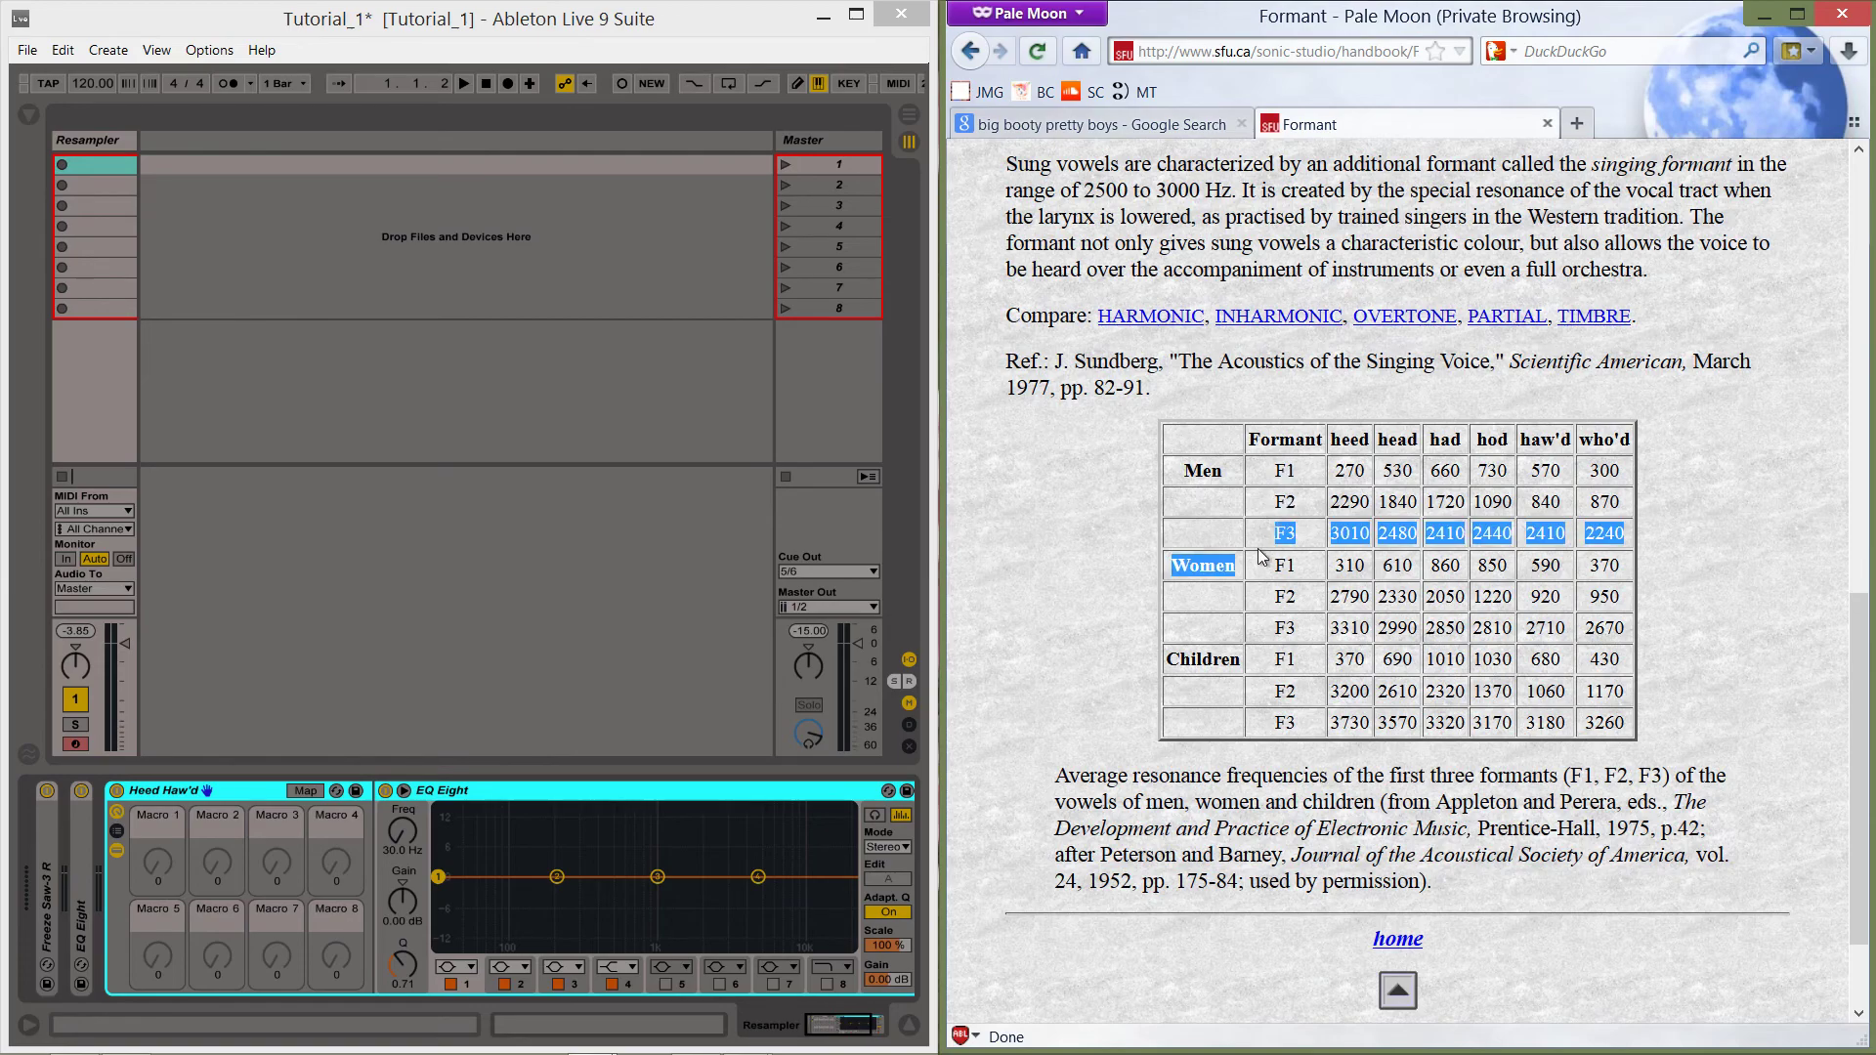
left_click(1255, 567)
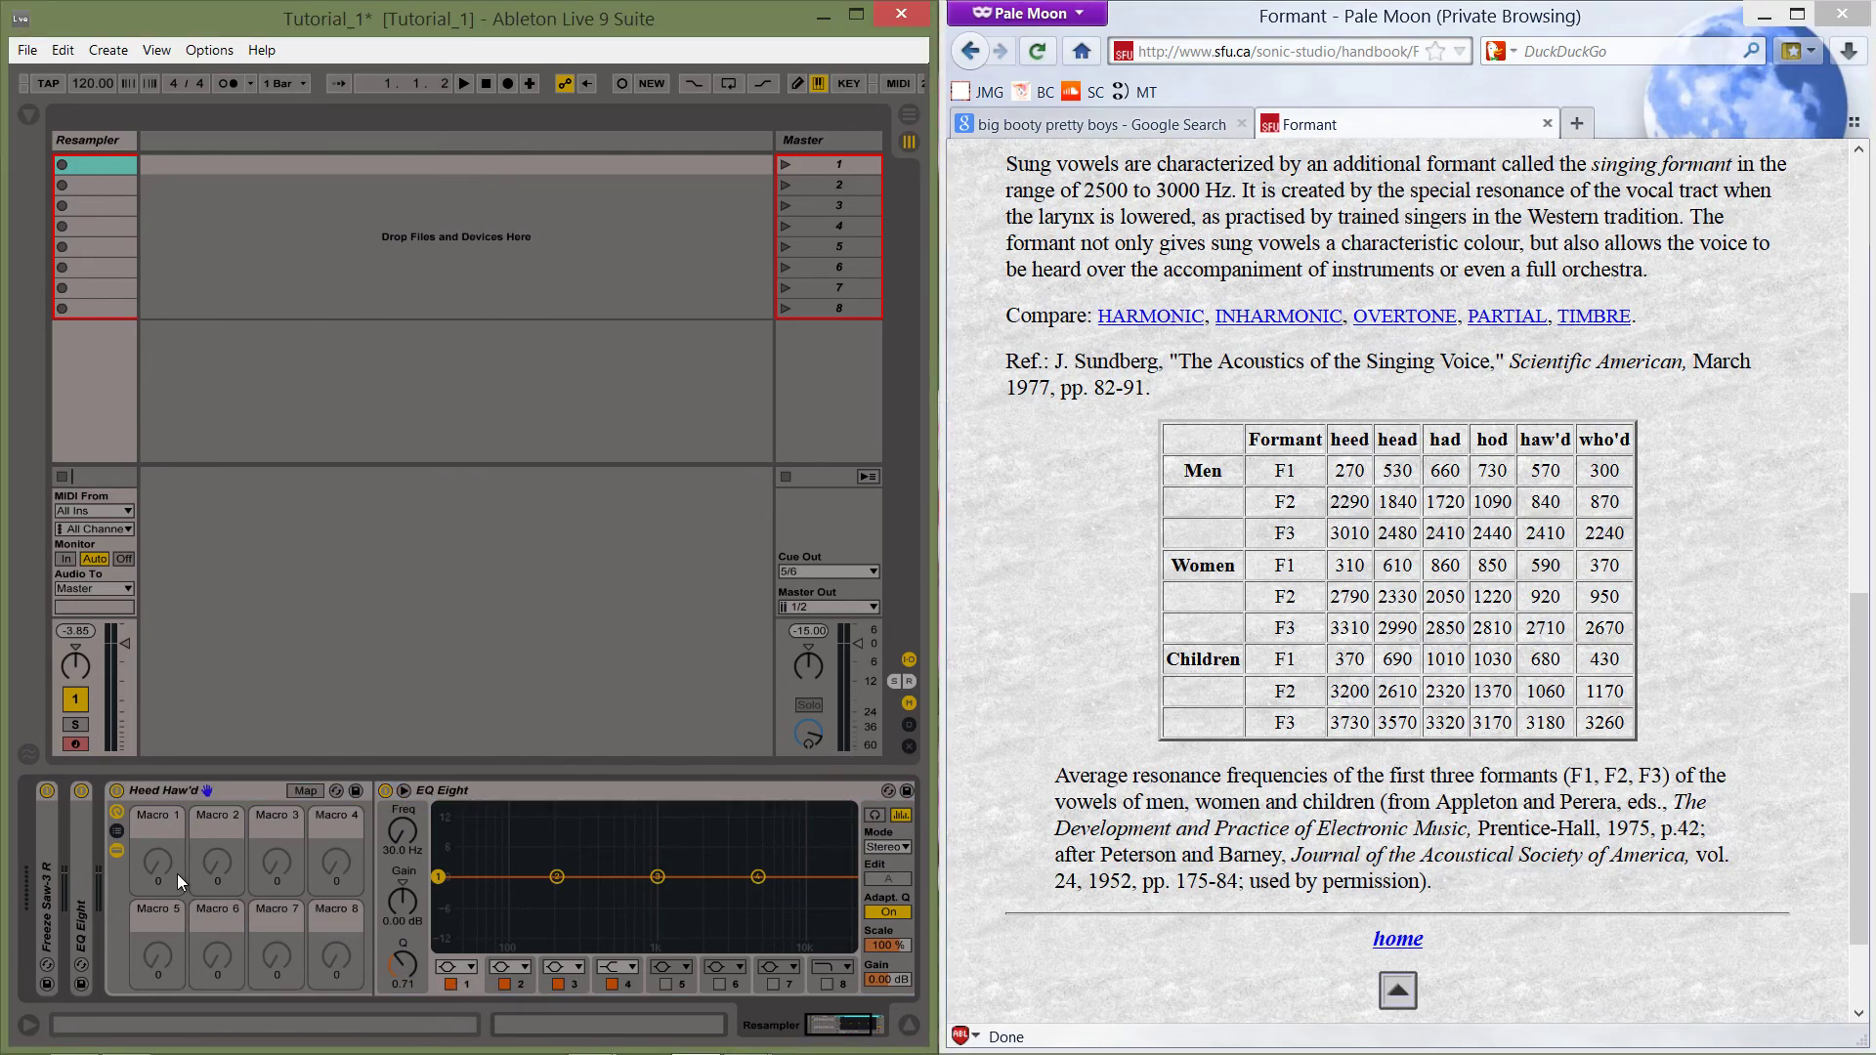
Map Macro 1 to EQ band 1's frequency with a 270 Hz minimum and 570 Hz maximum.
left_click(312, 790)
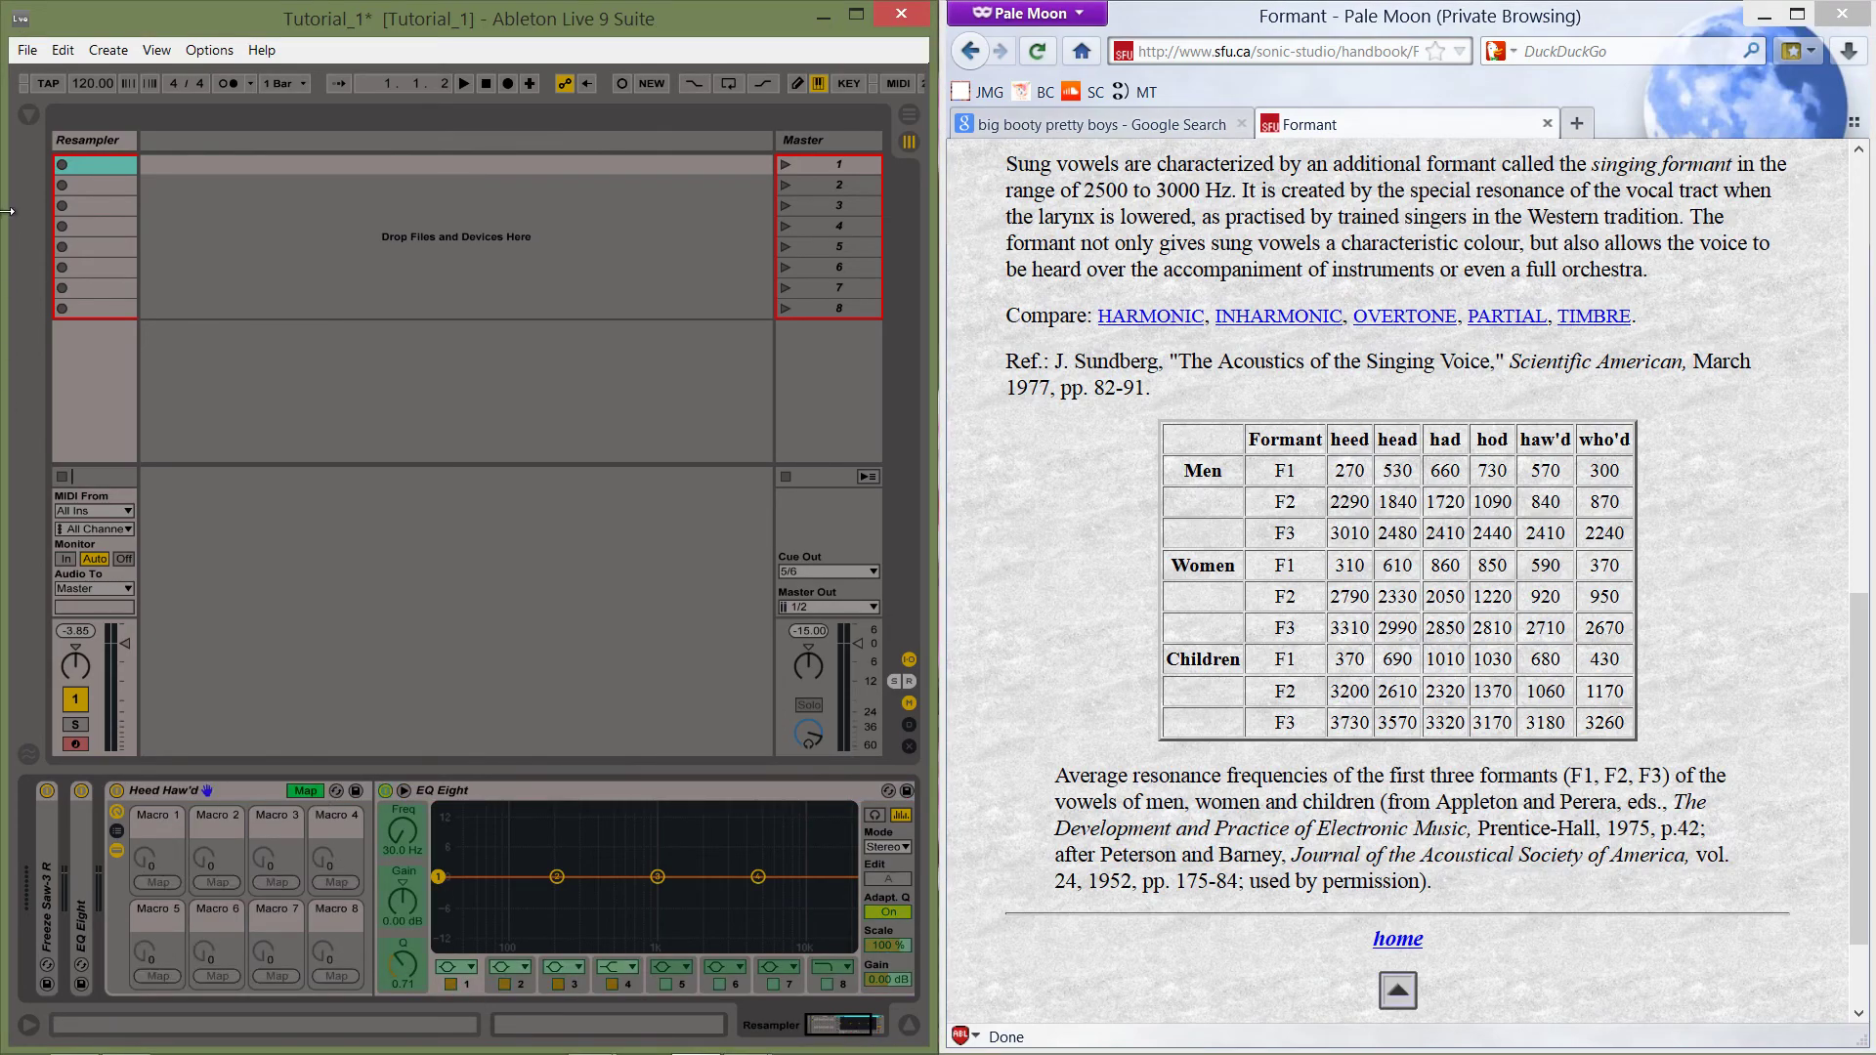
left_click(28, 114)
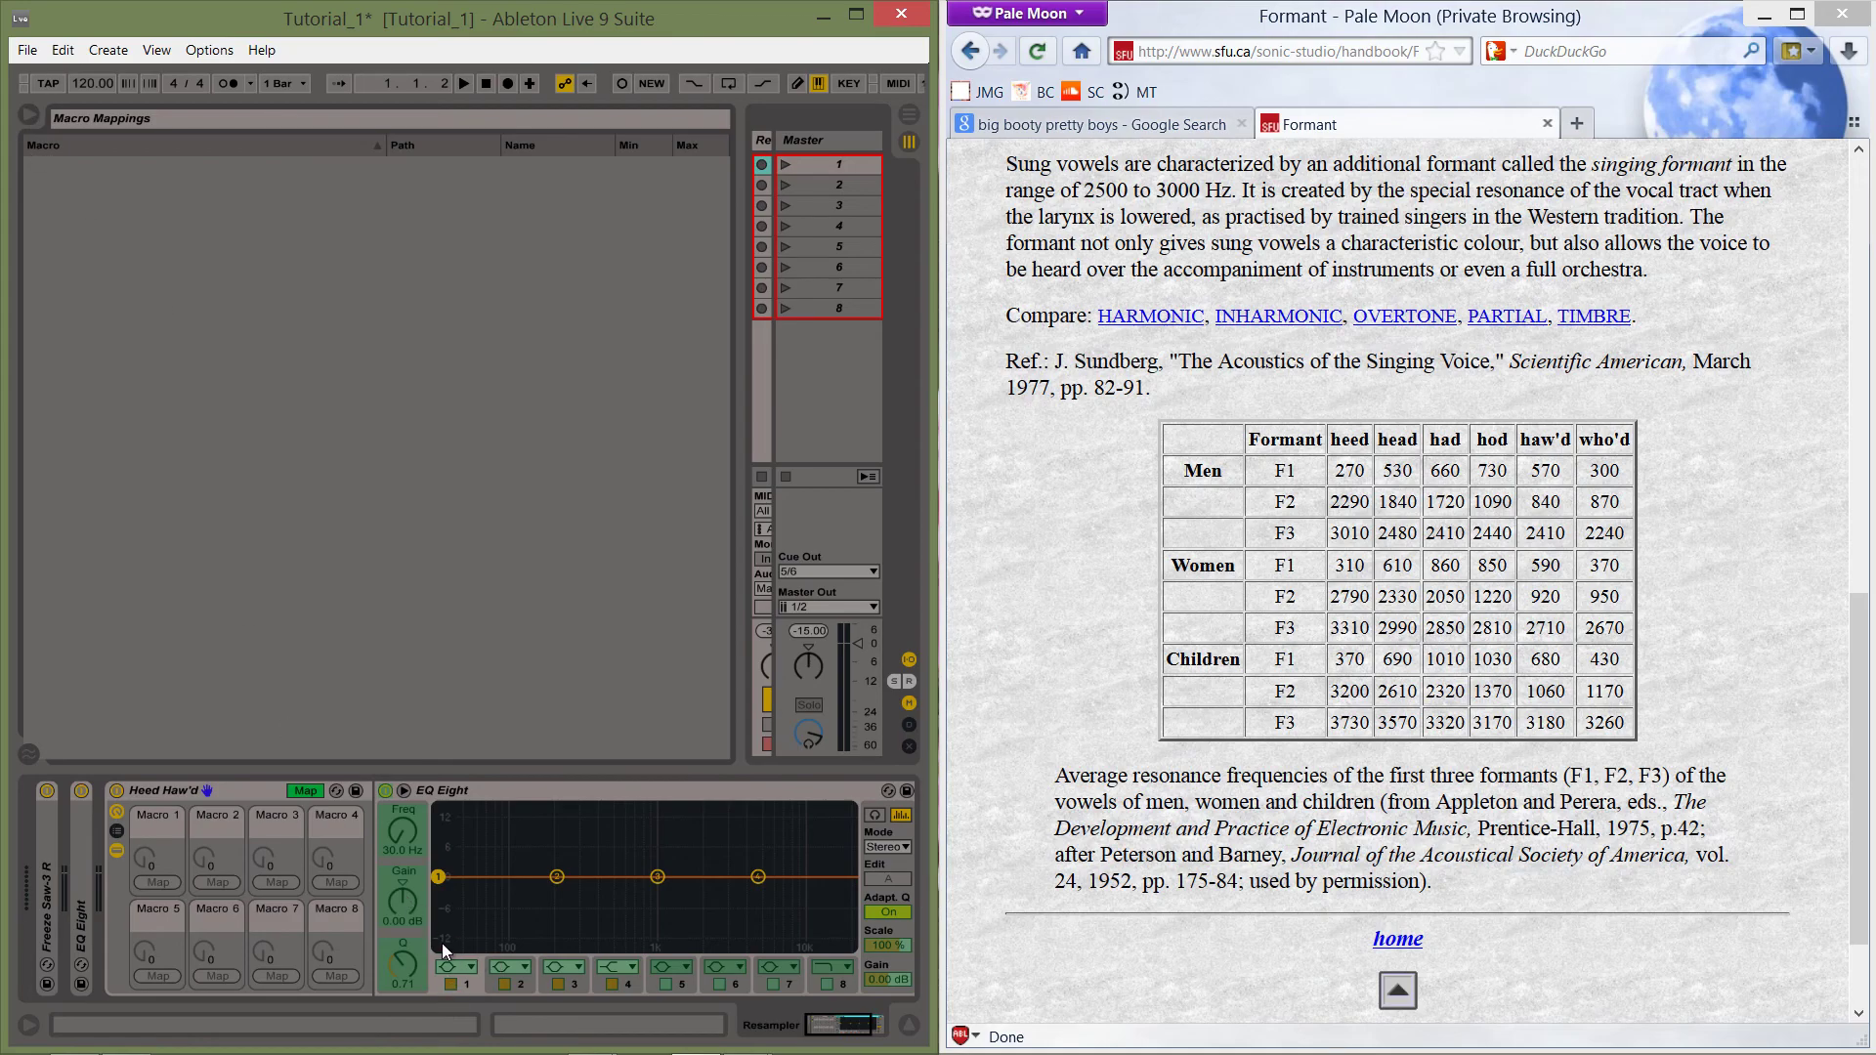
left_click(160, 885)
left_click(642, 171)
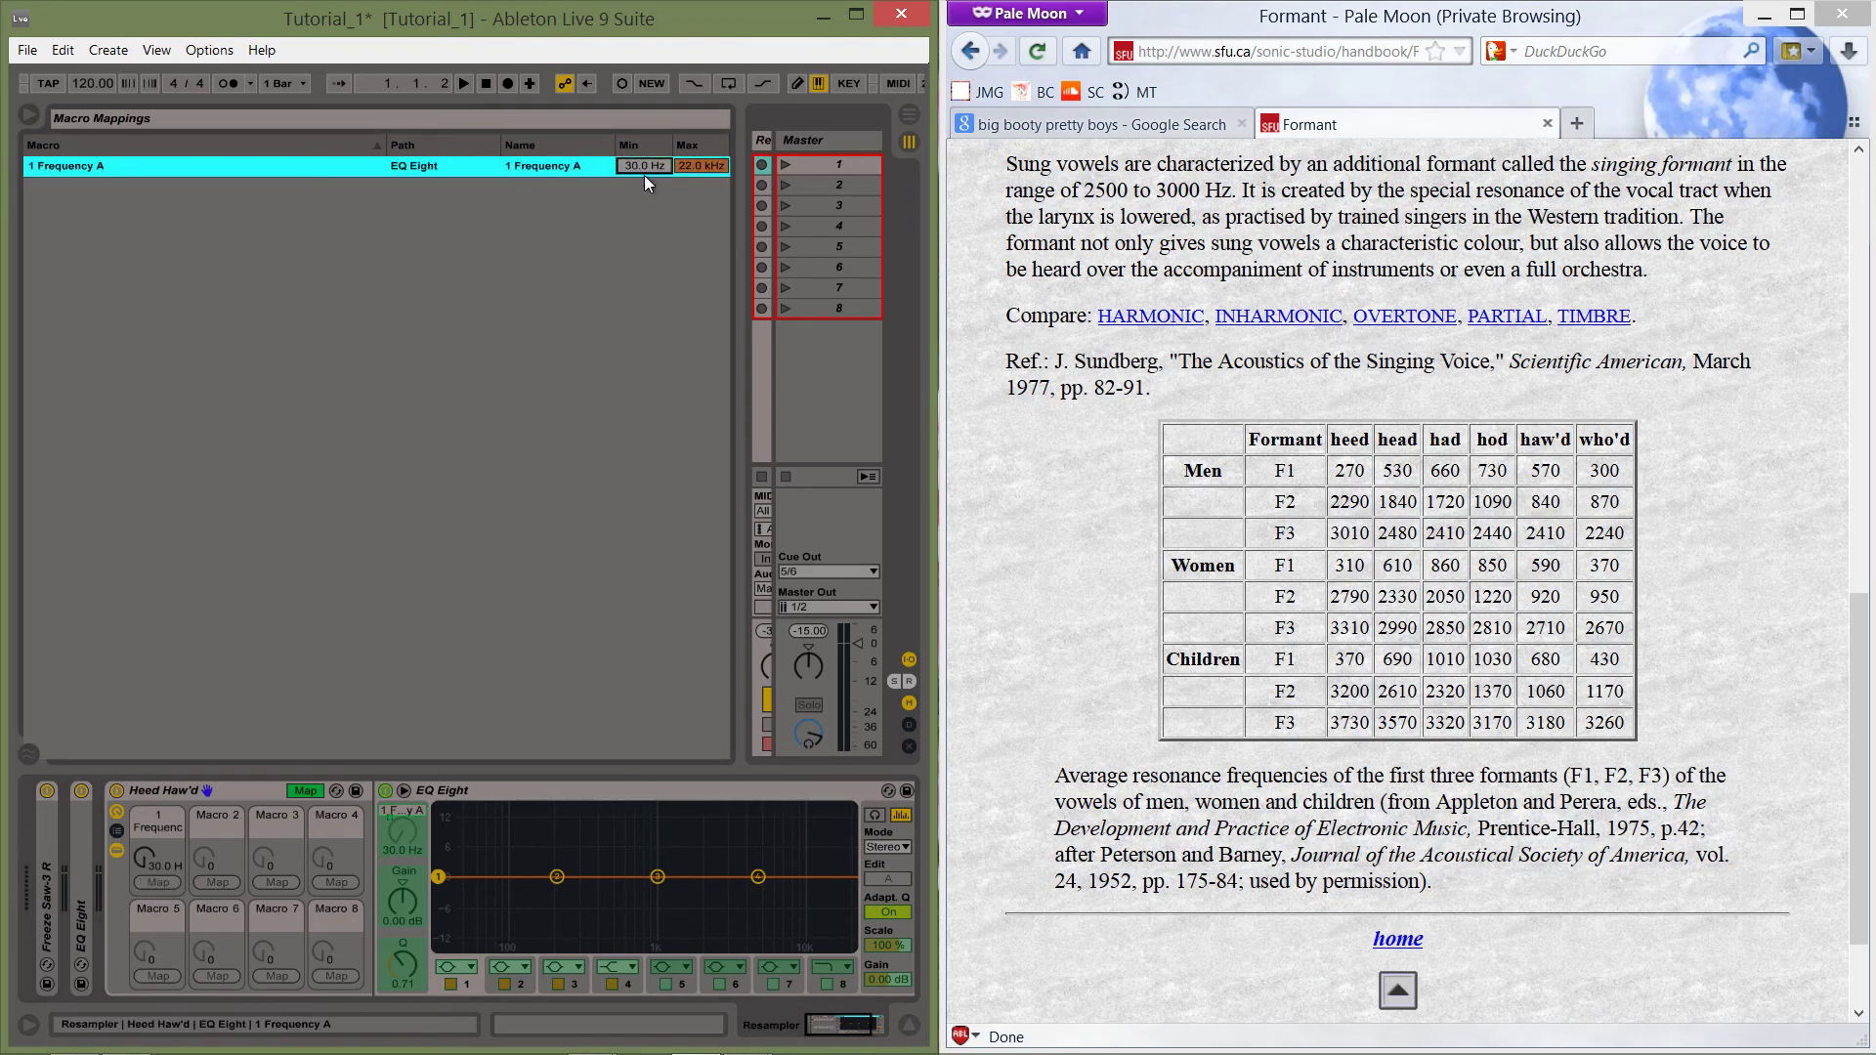
type("270")
key("Return")
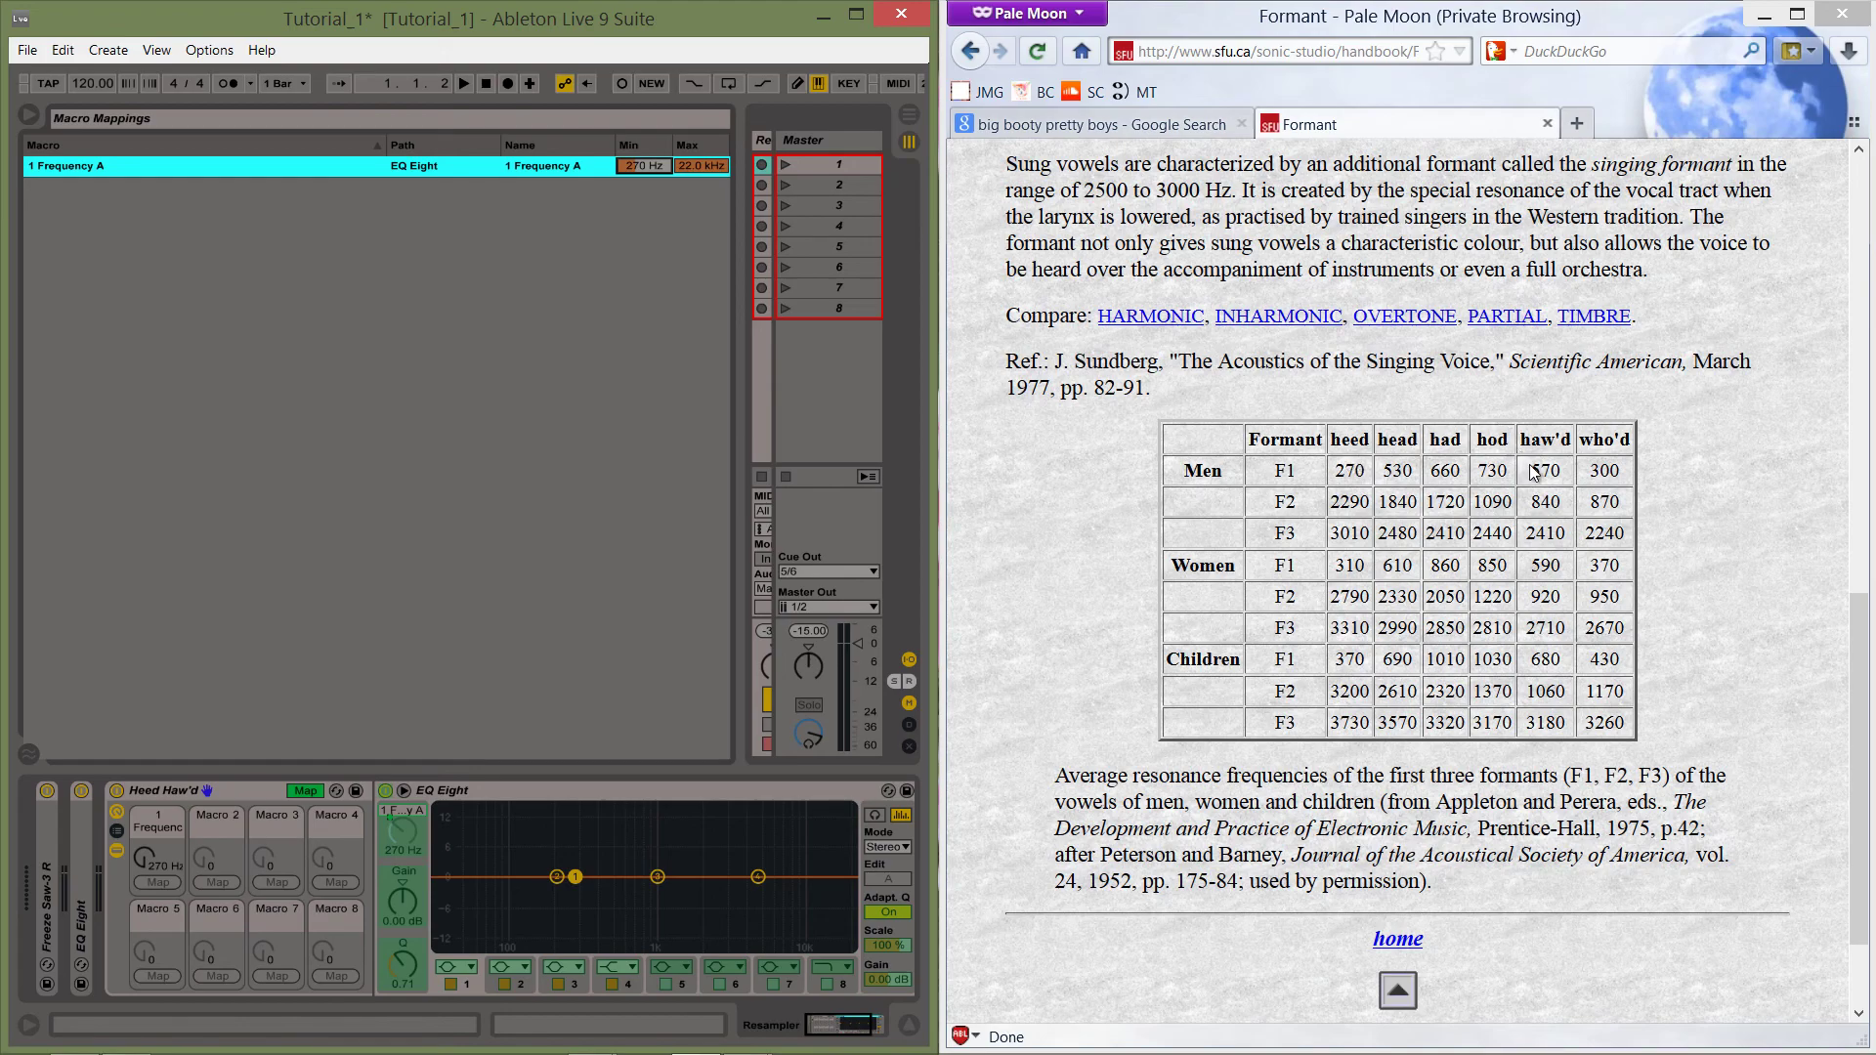
left_click(701, 165)
left_click(303, 788)
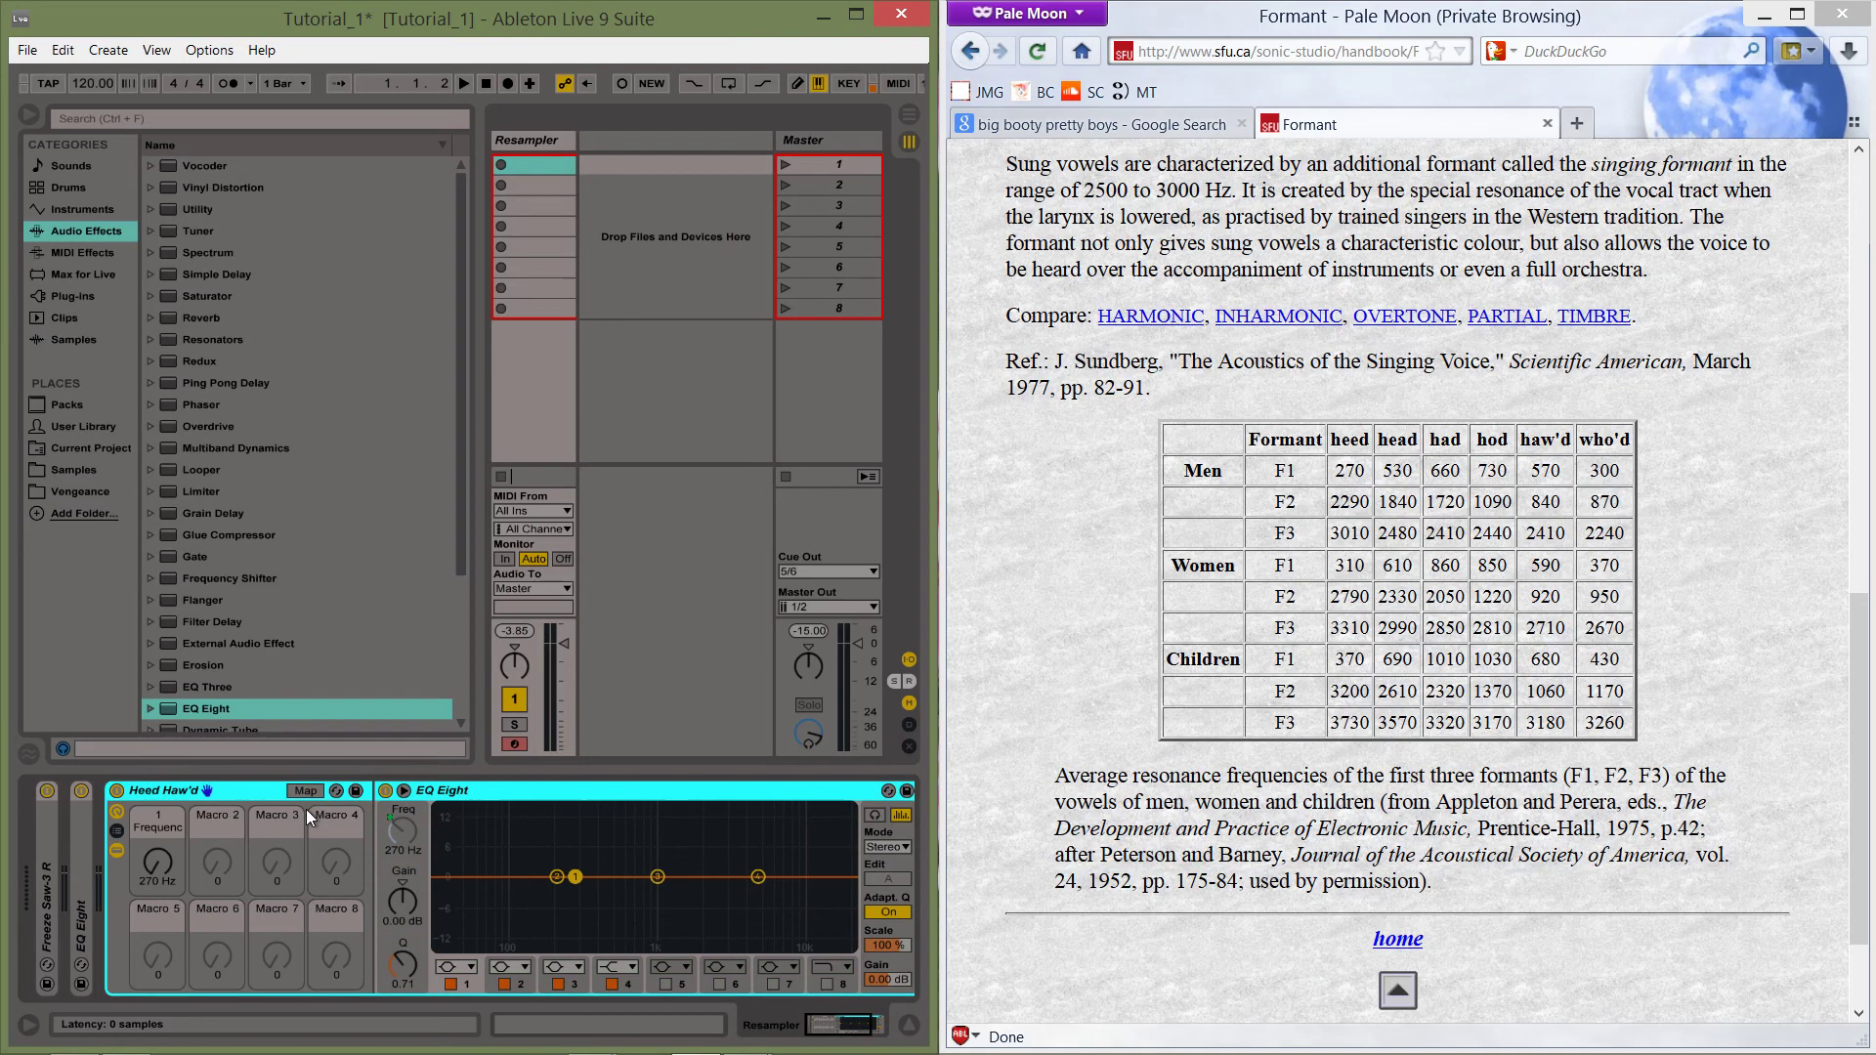
Boost band 1 by 8 dB and narrow its peak to Q 3.76.
type("8")
key("Return")
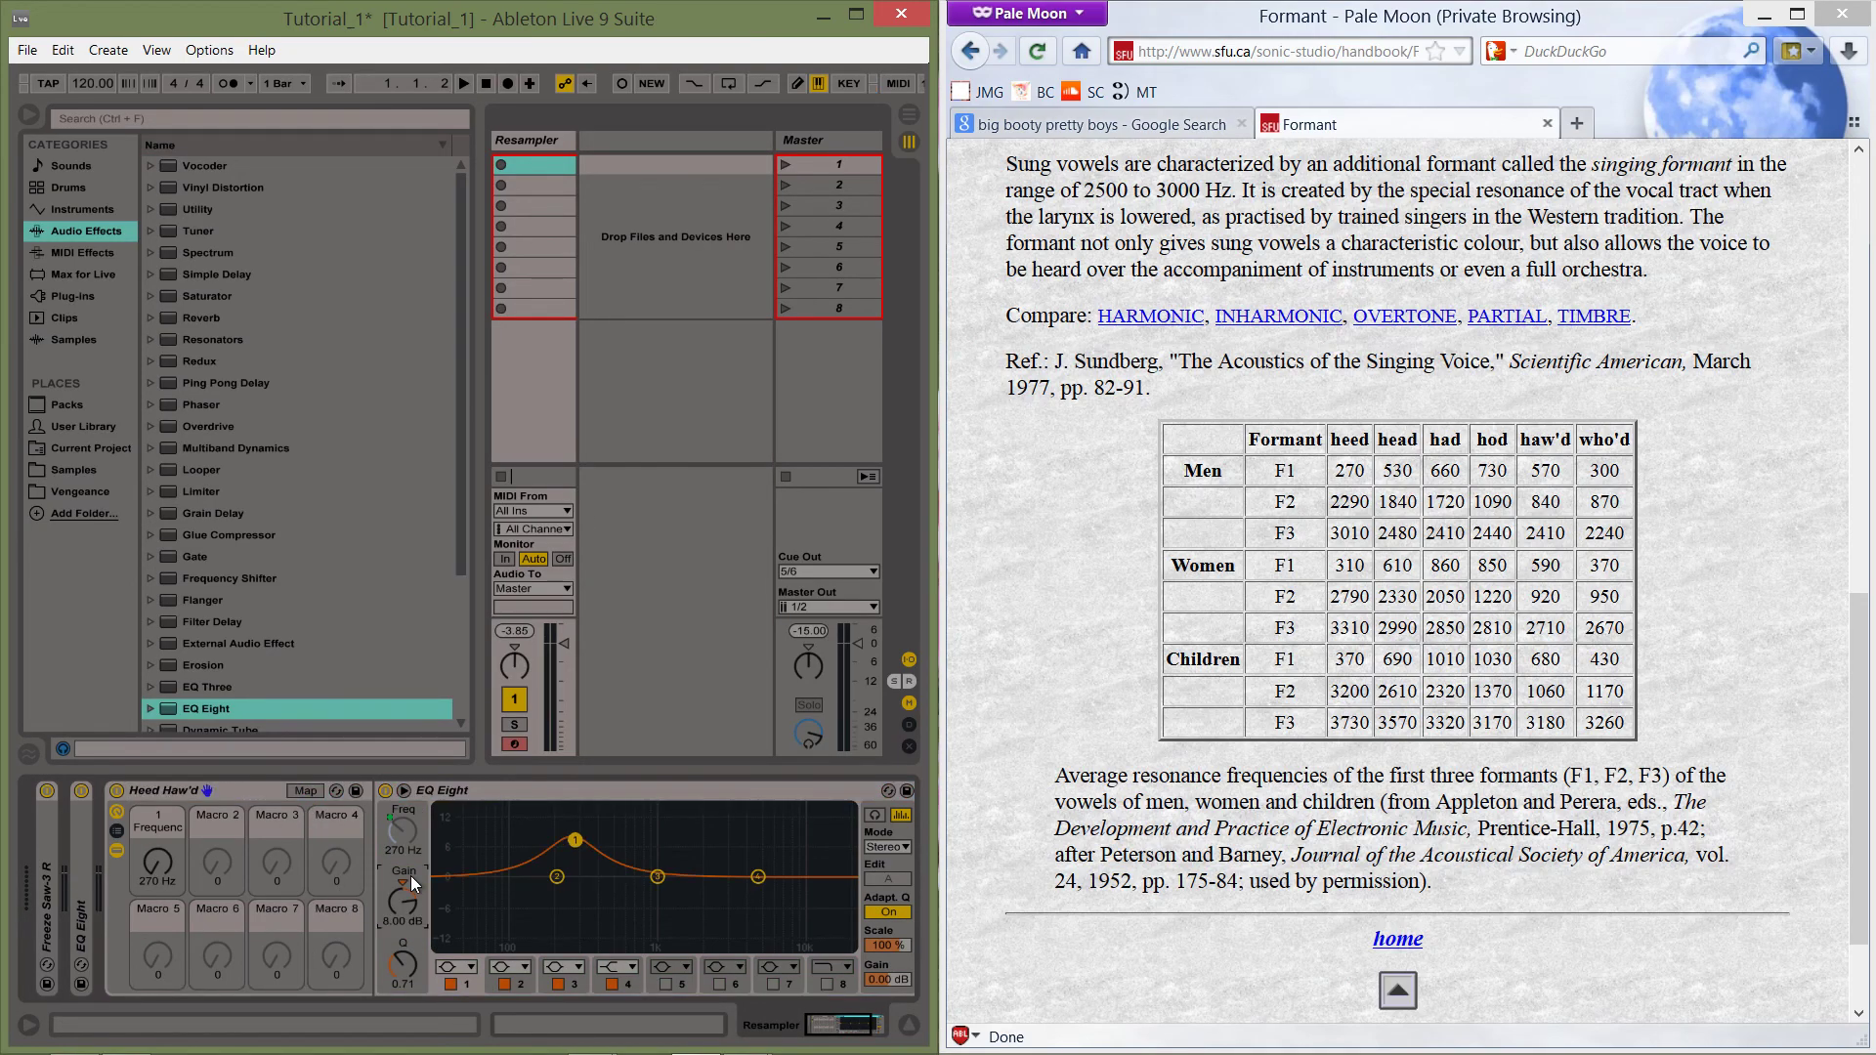
left_click_drag(408, 963, 405, 964)
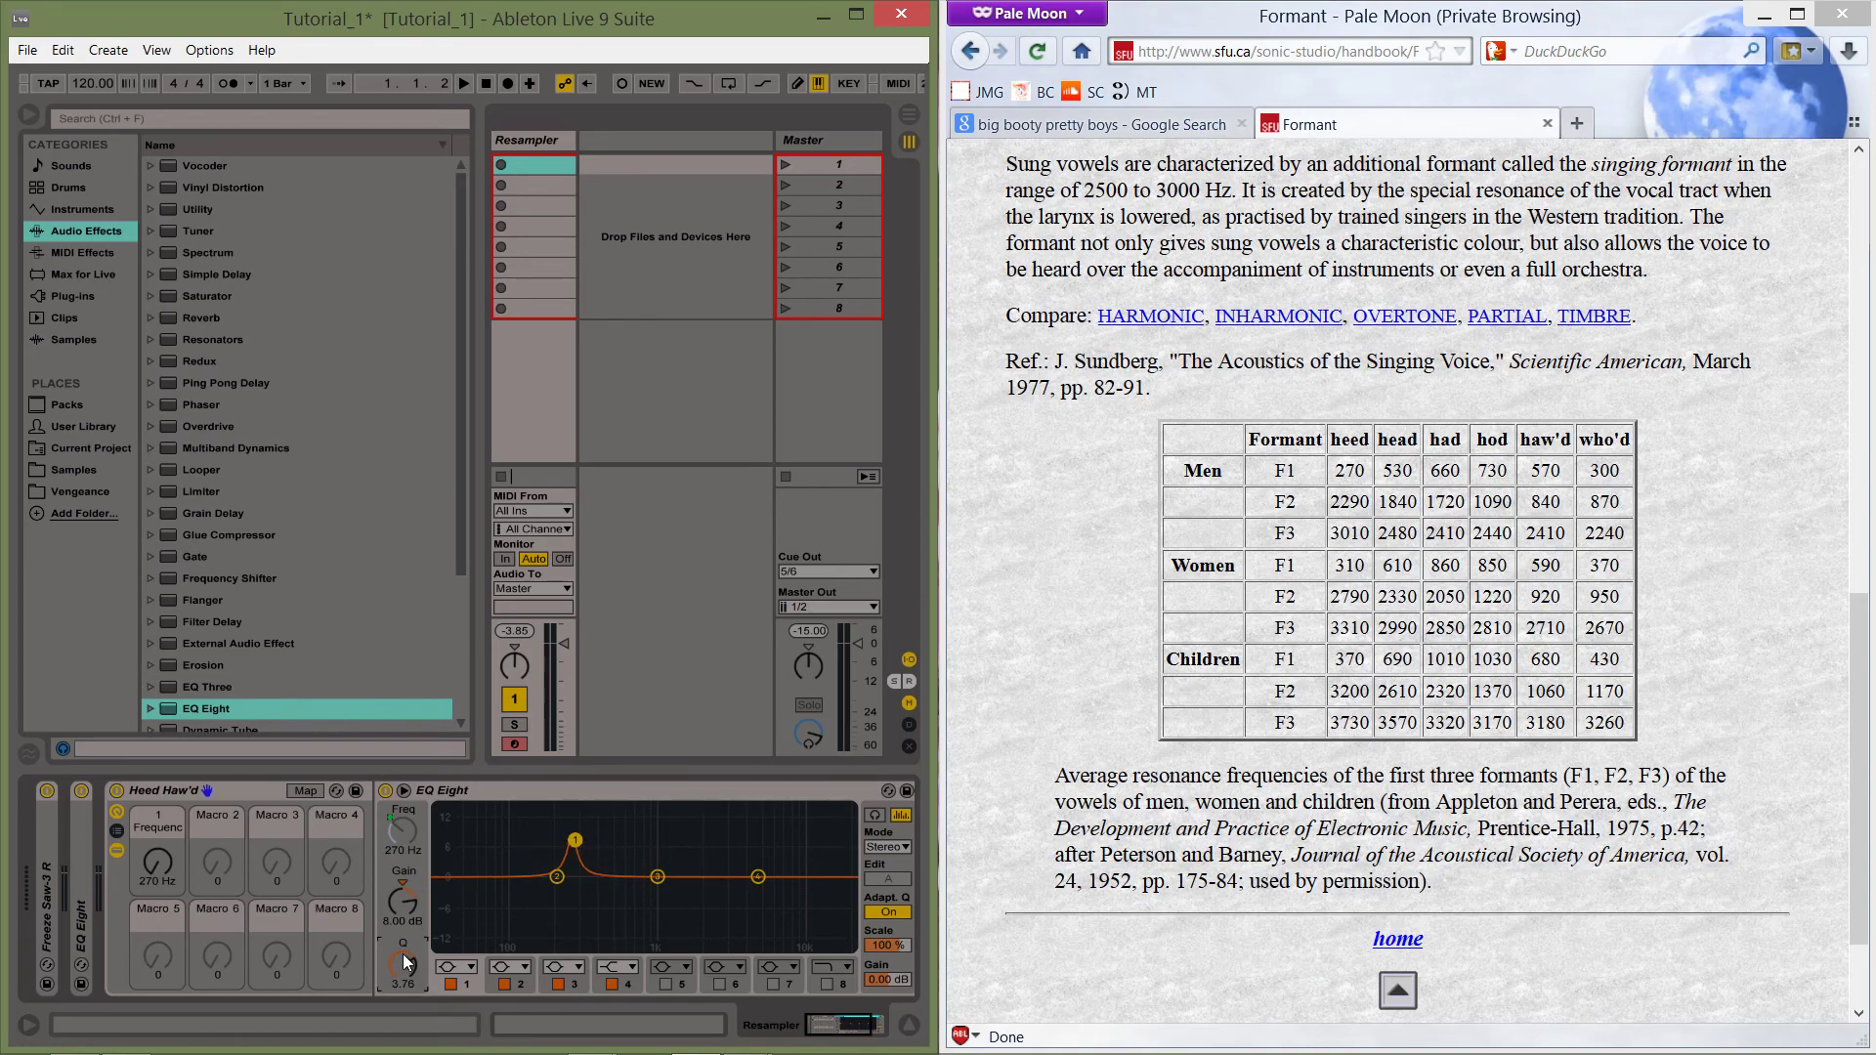
Map band 2's frequency to Macro 1 with a 2.29 kHz minimum and 840 Hz maximum.
left_click(310, 789)
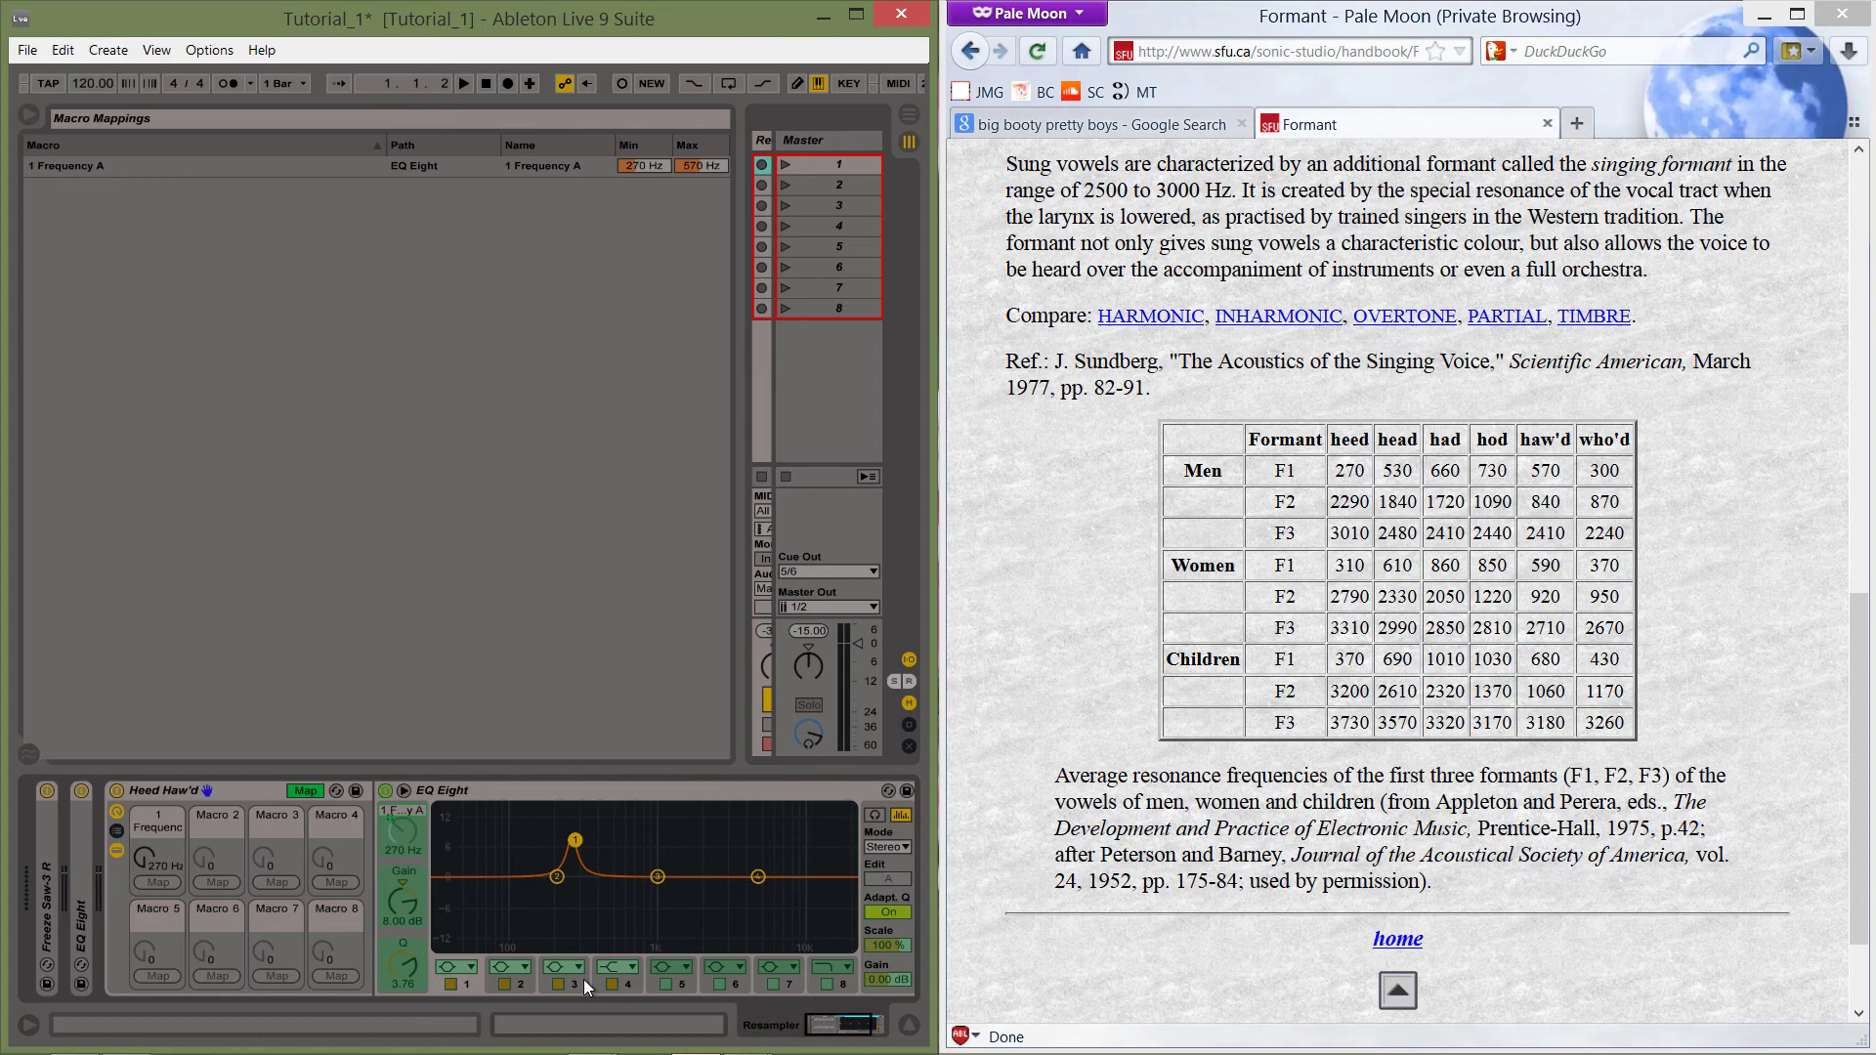
left_click(497, 973)
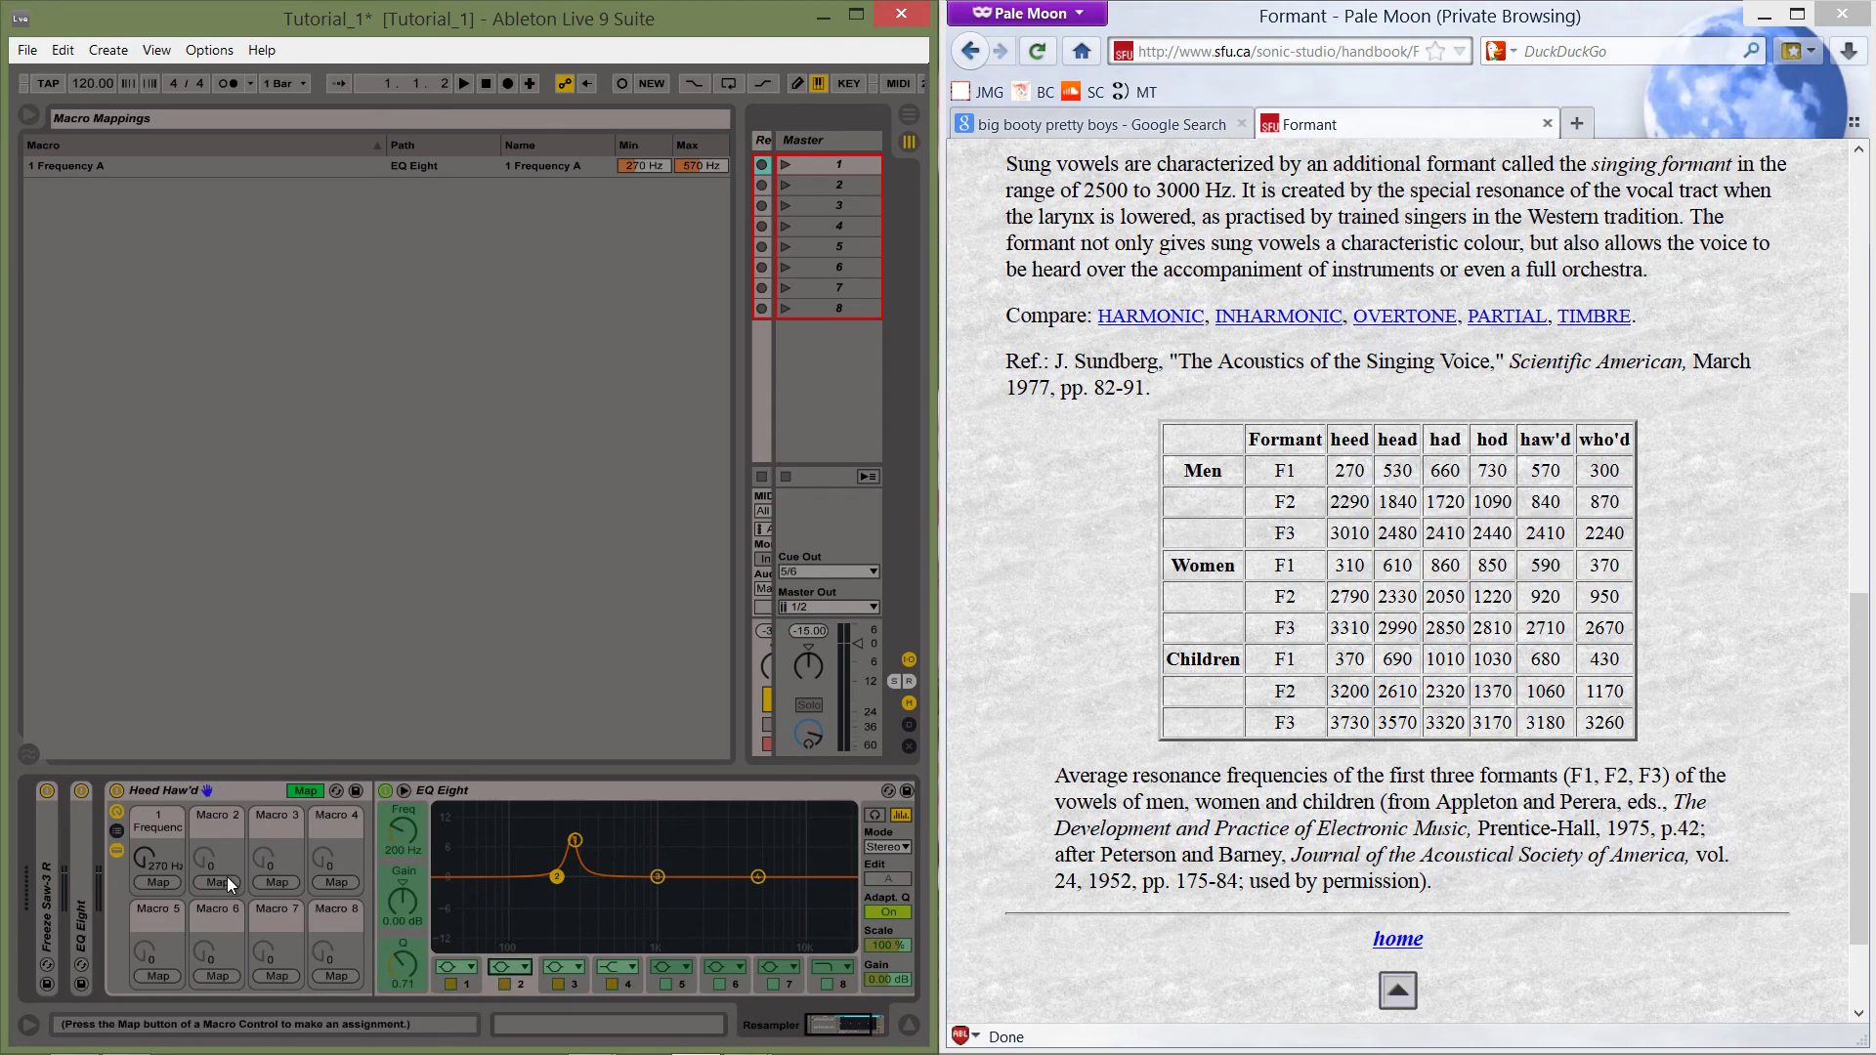
left_click(396, 835)
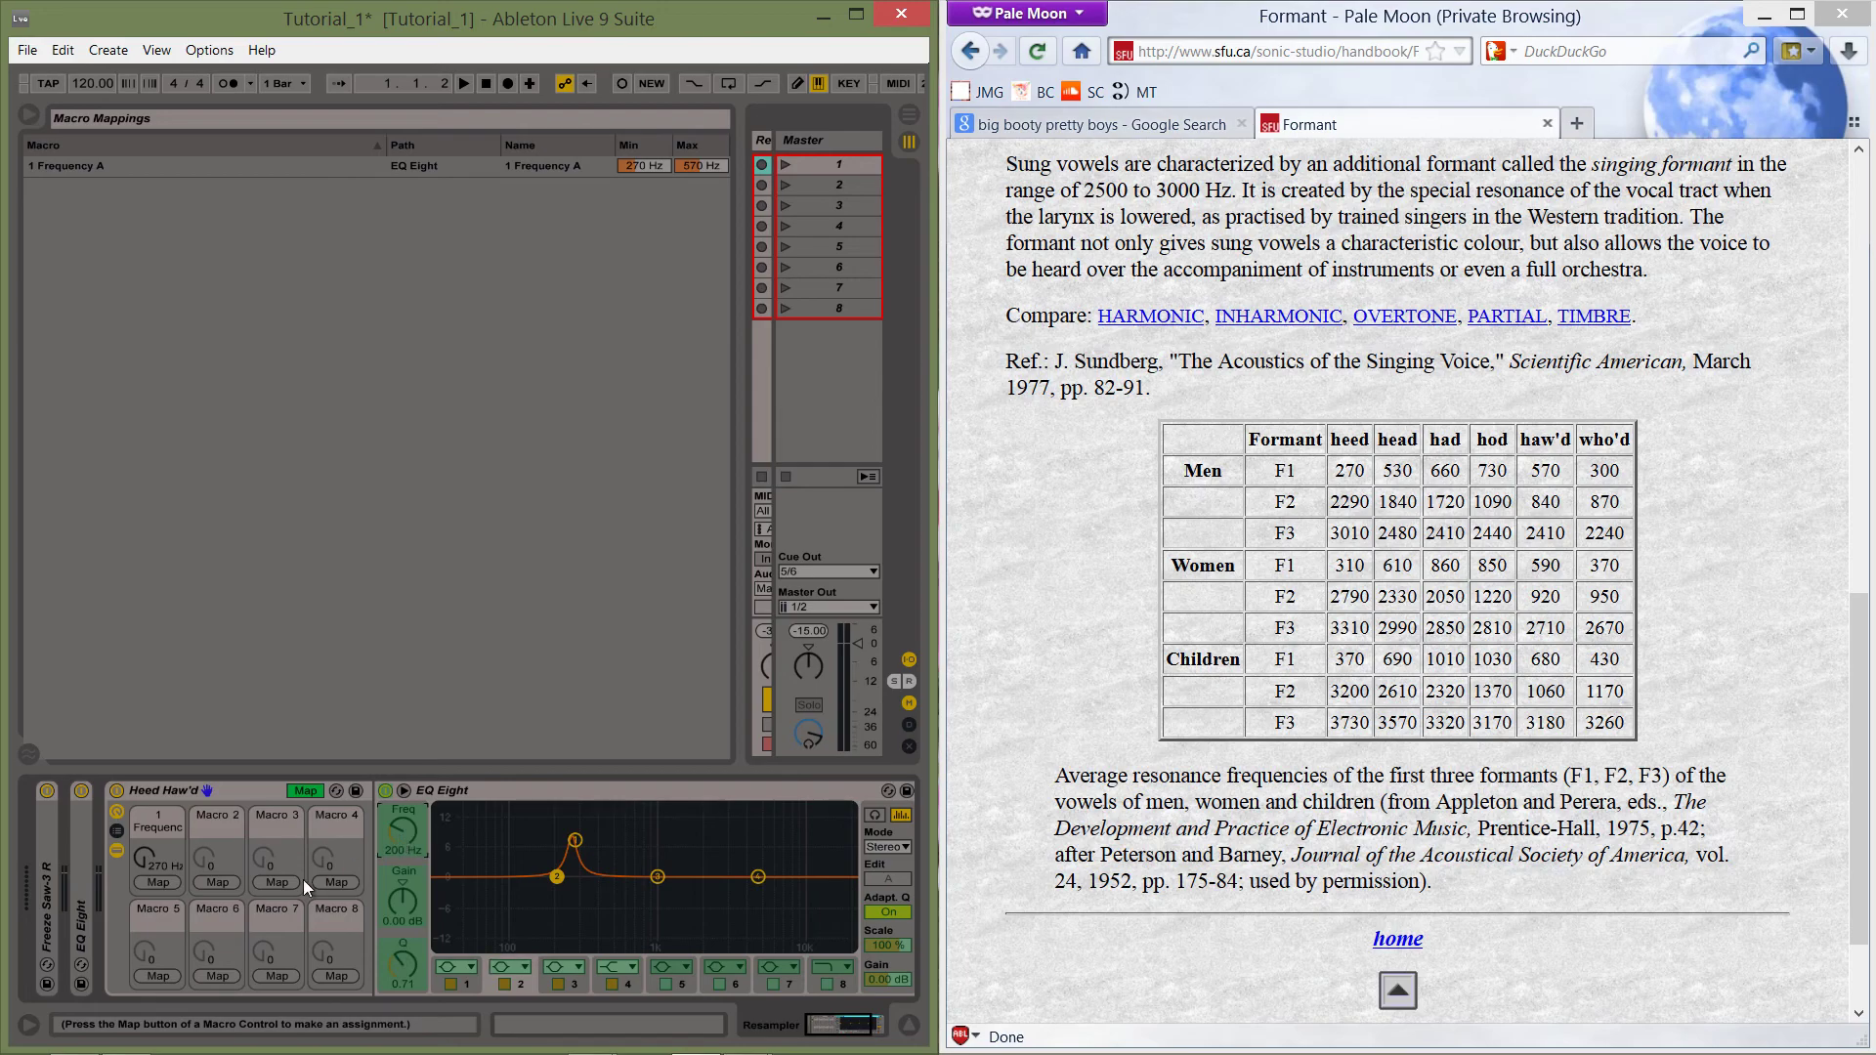
left_click(158, 882)
left_click(628, 182)
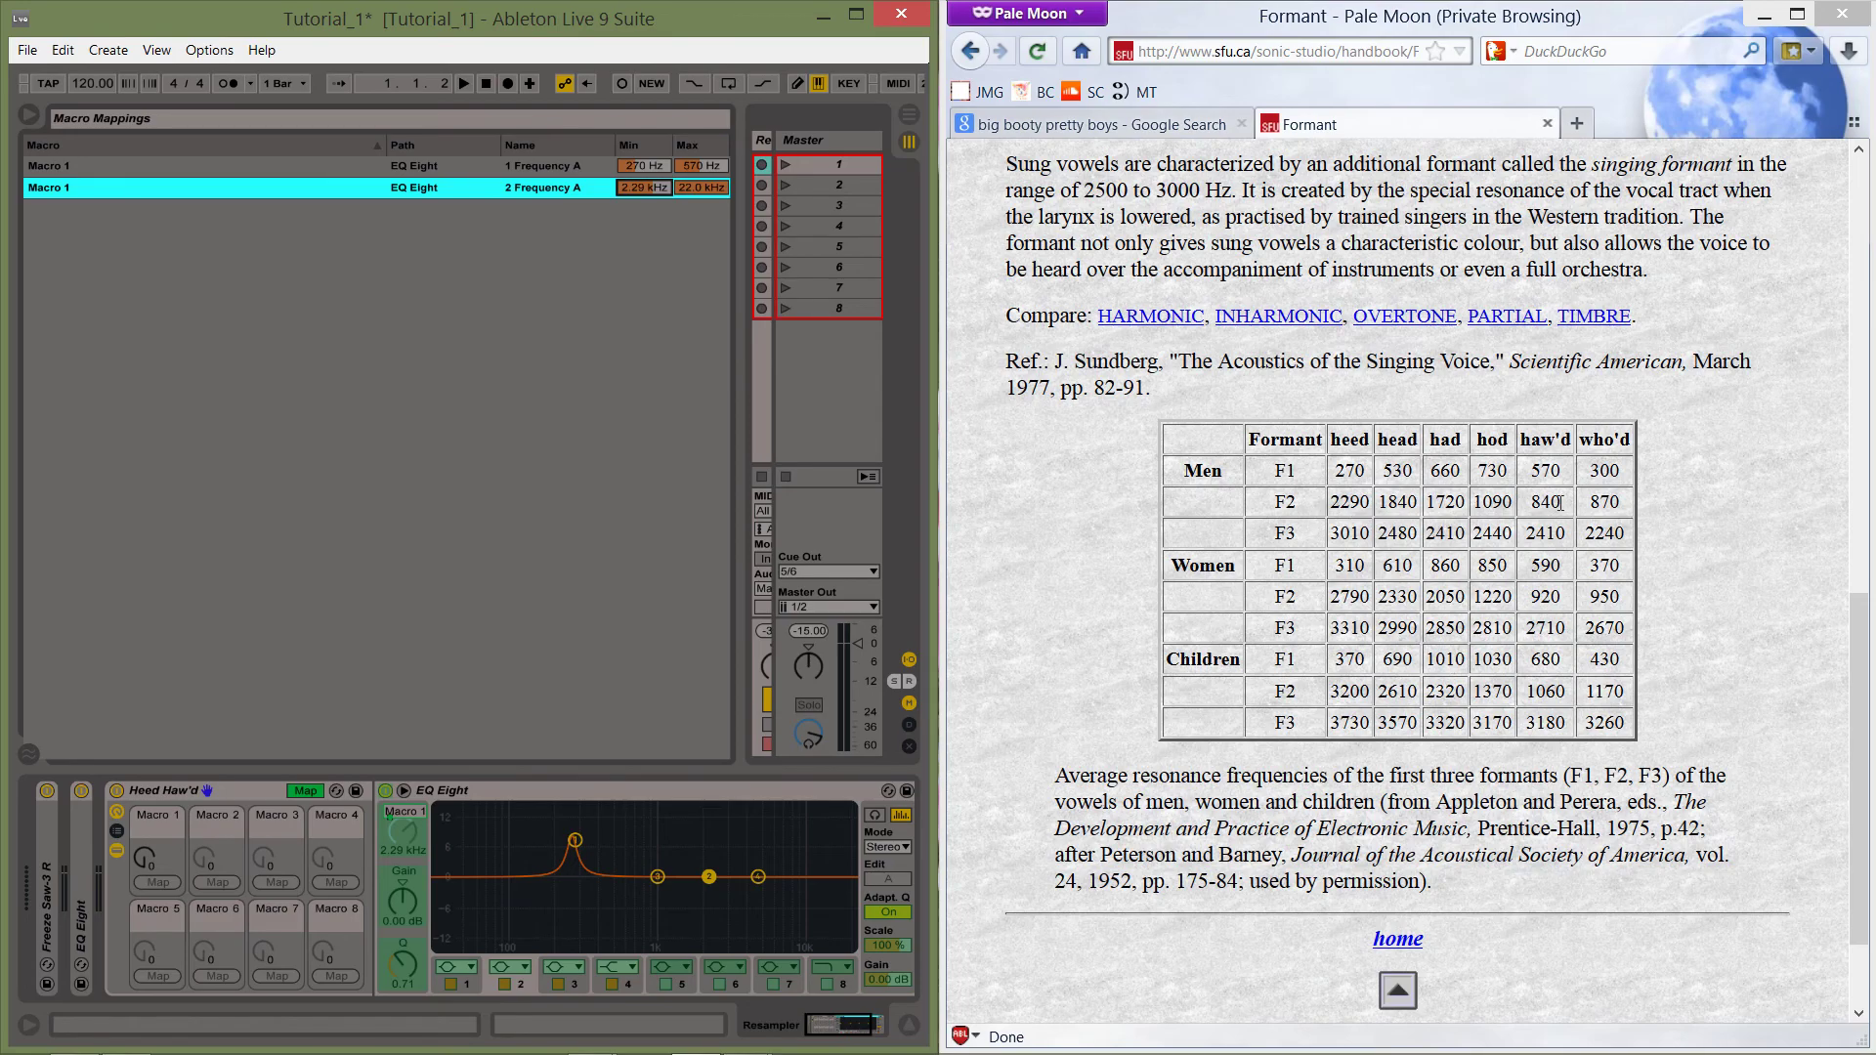
left_click(700, 187)
left_click(306, 790)
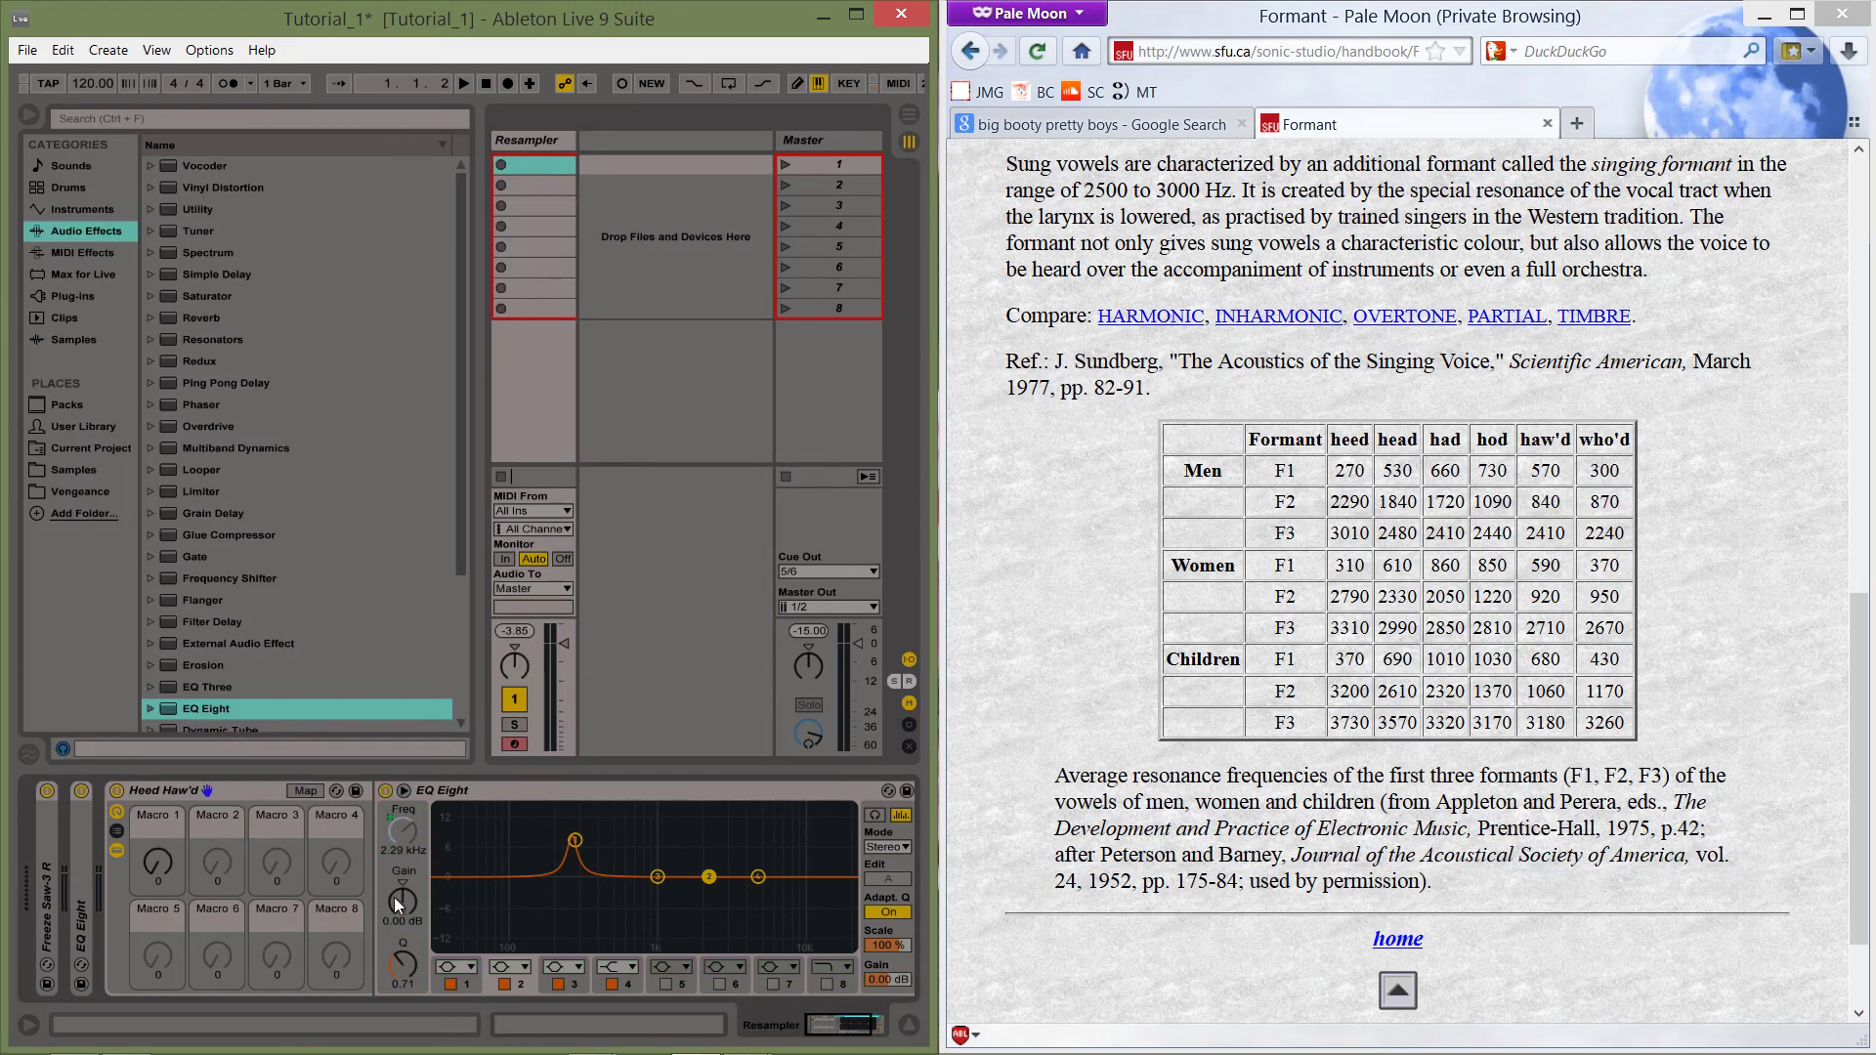
Boost band 2 by 5 dB at Q 7.27 and note the 3010 value in the formant table.
type("5")
key("Return")
left_click_drag(401, 965, 400, 880)
left_click(303, 785)
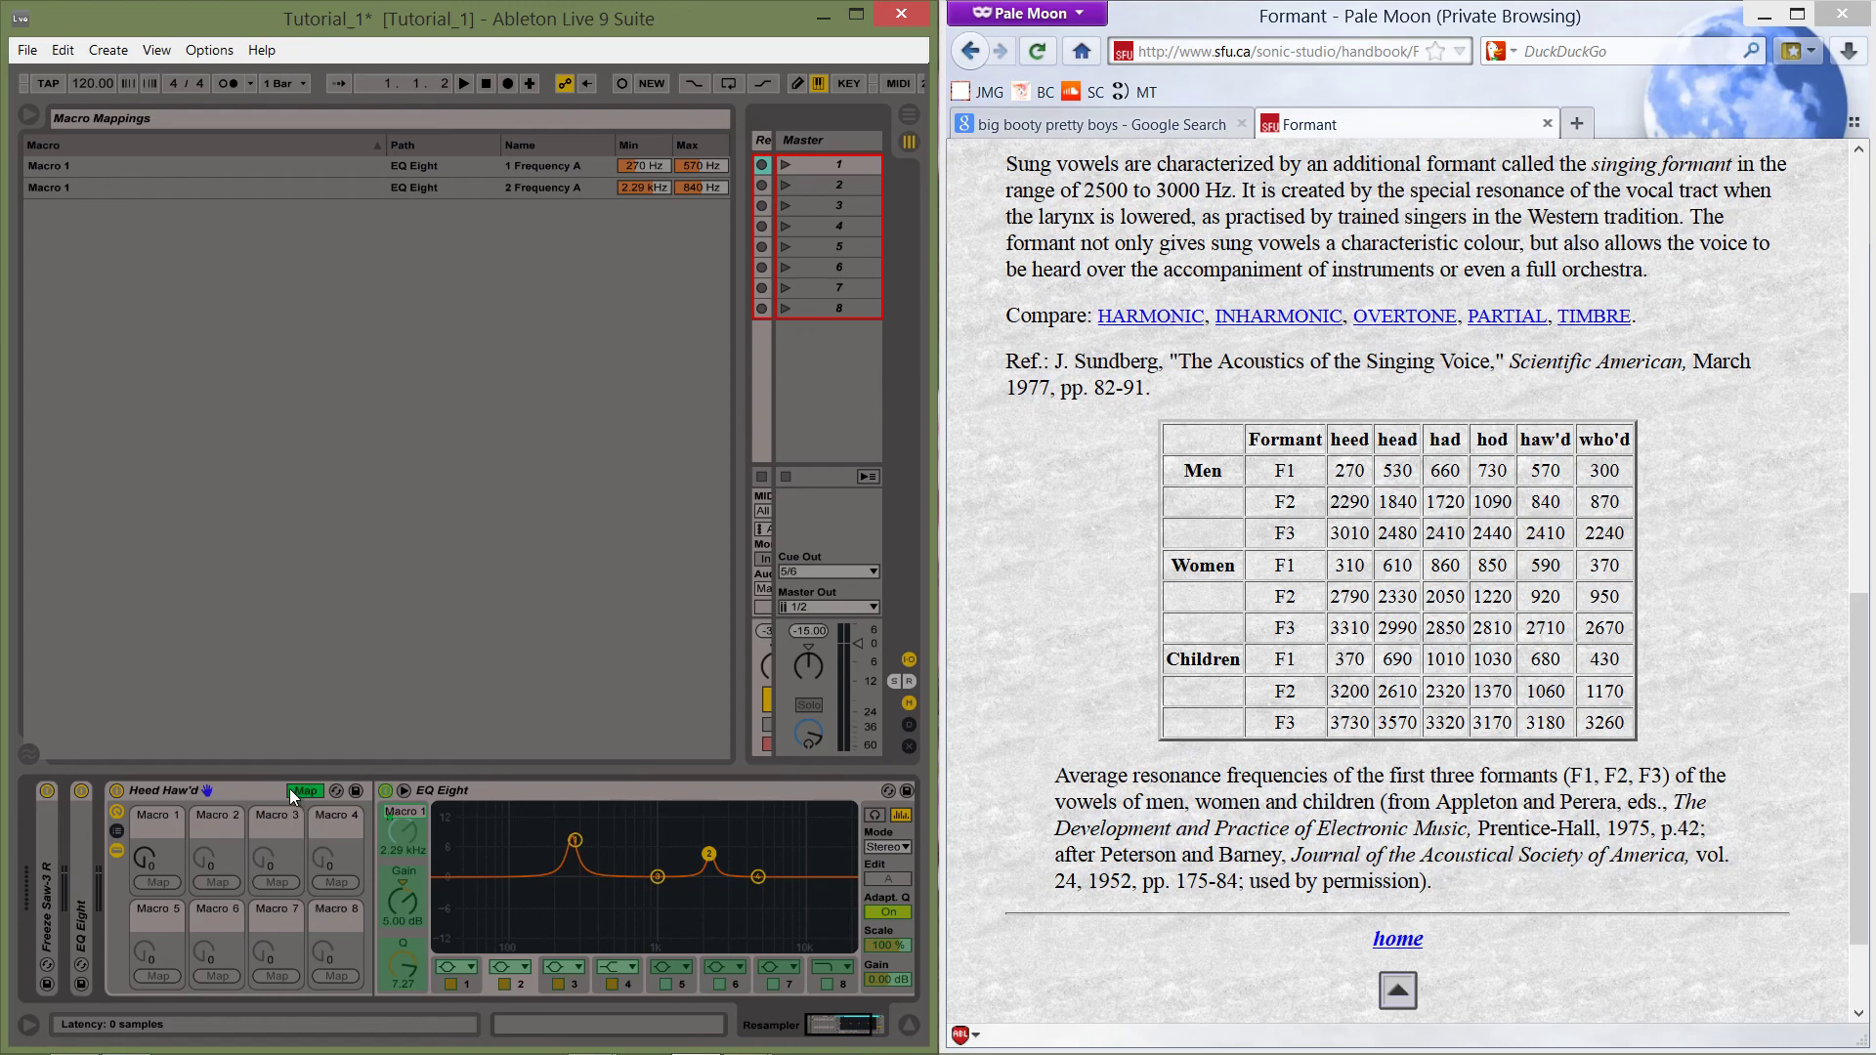
left_click_drag(1315, 534, 1372, 533)
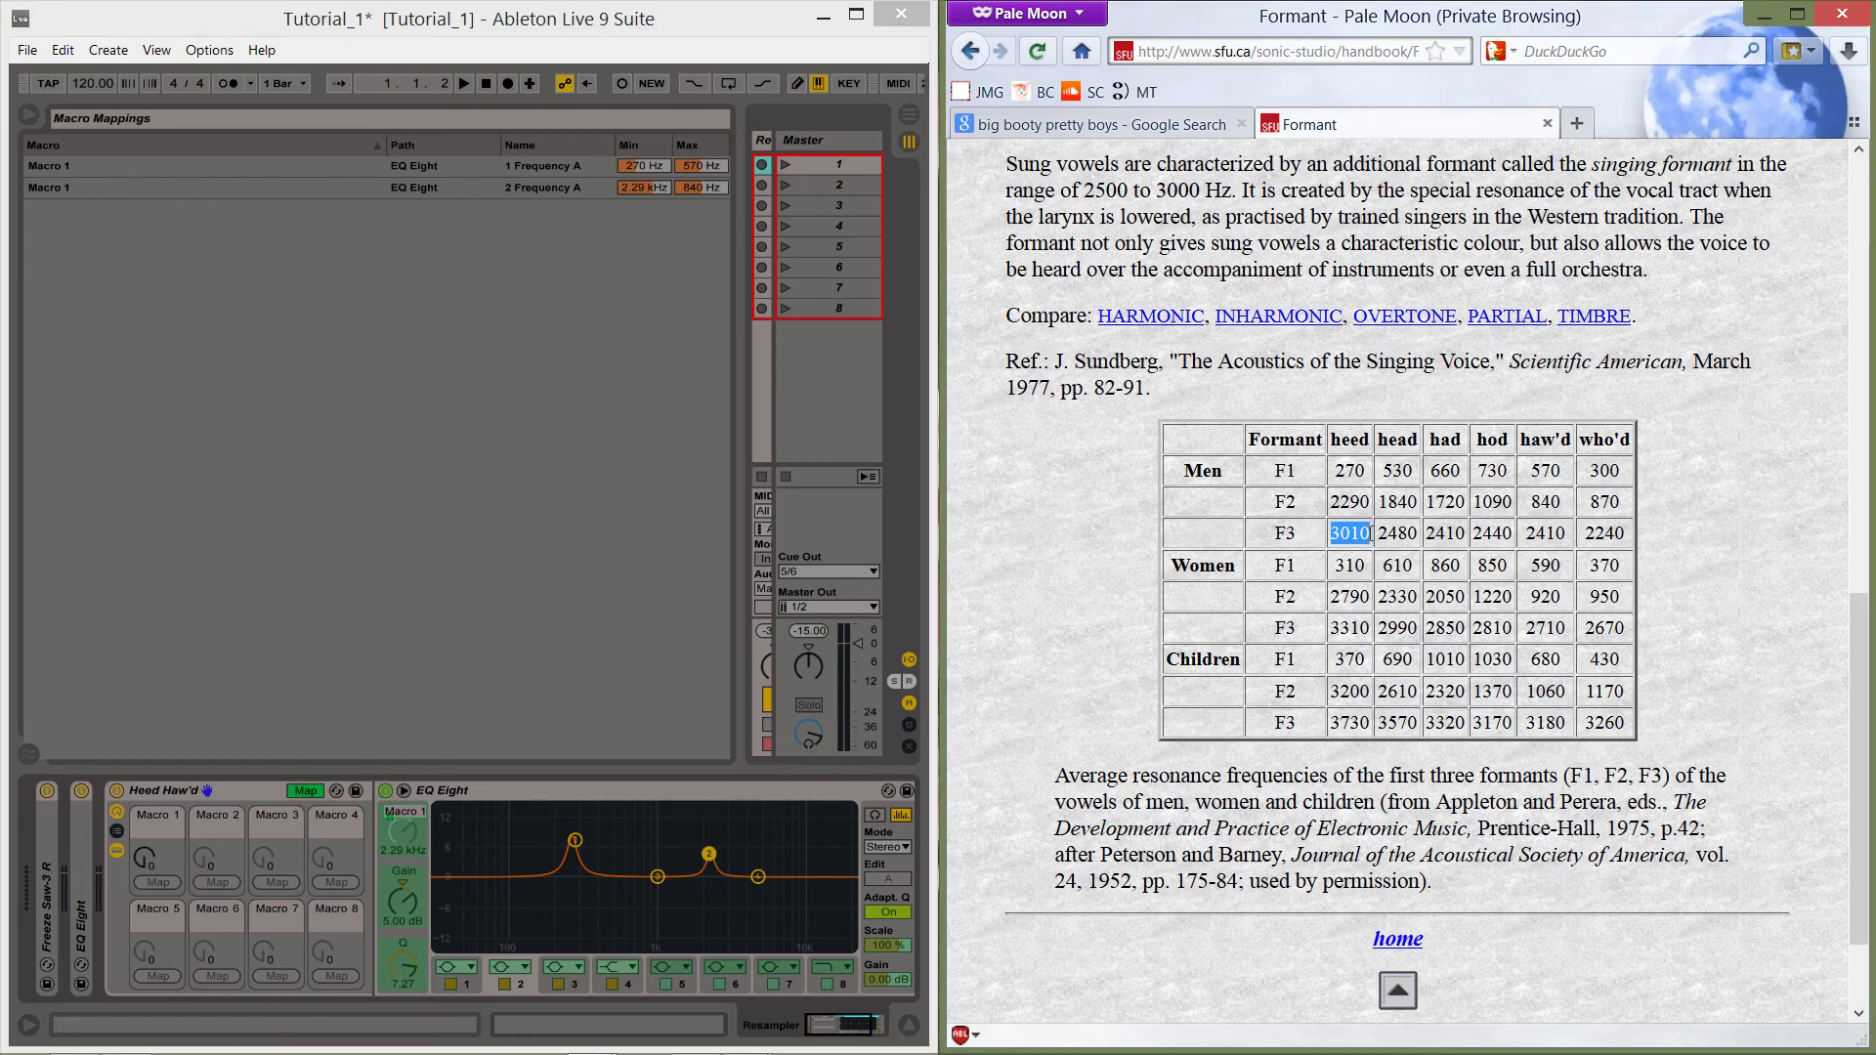
left_click(1113, 546)
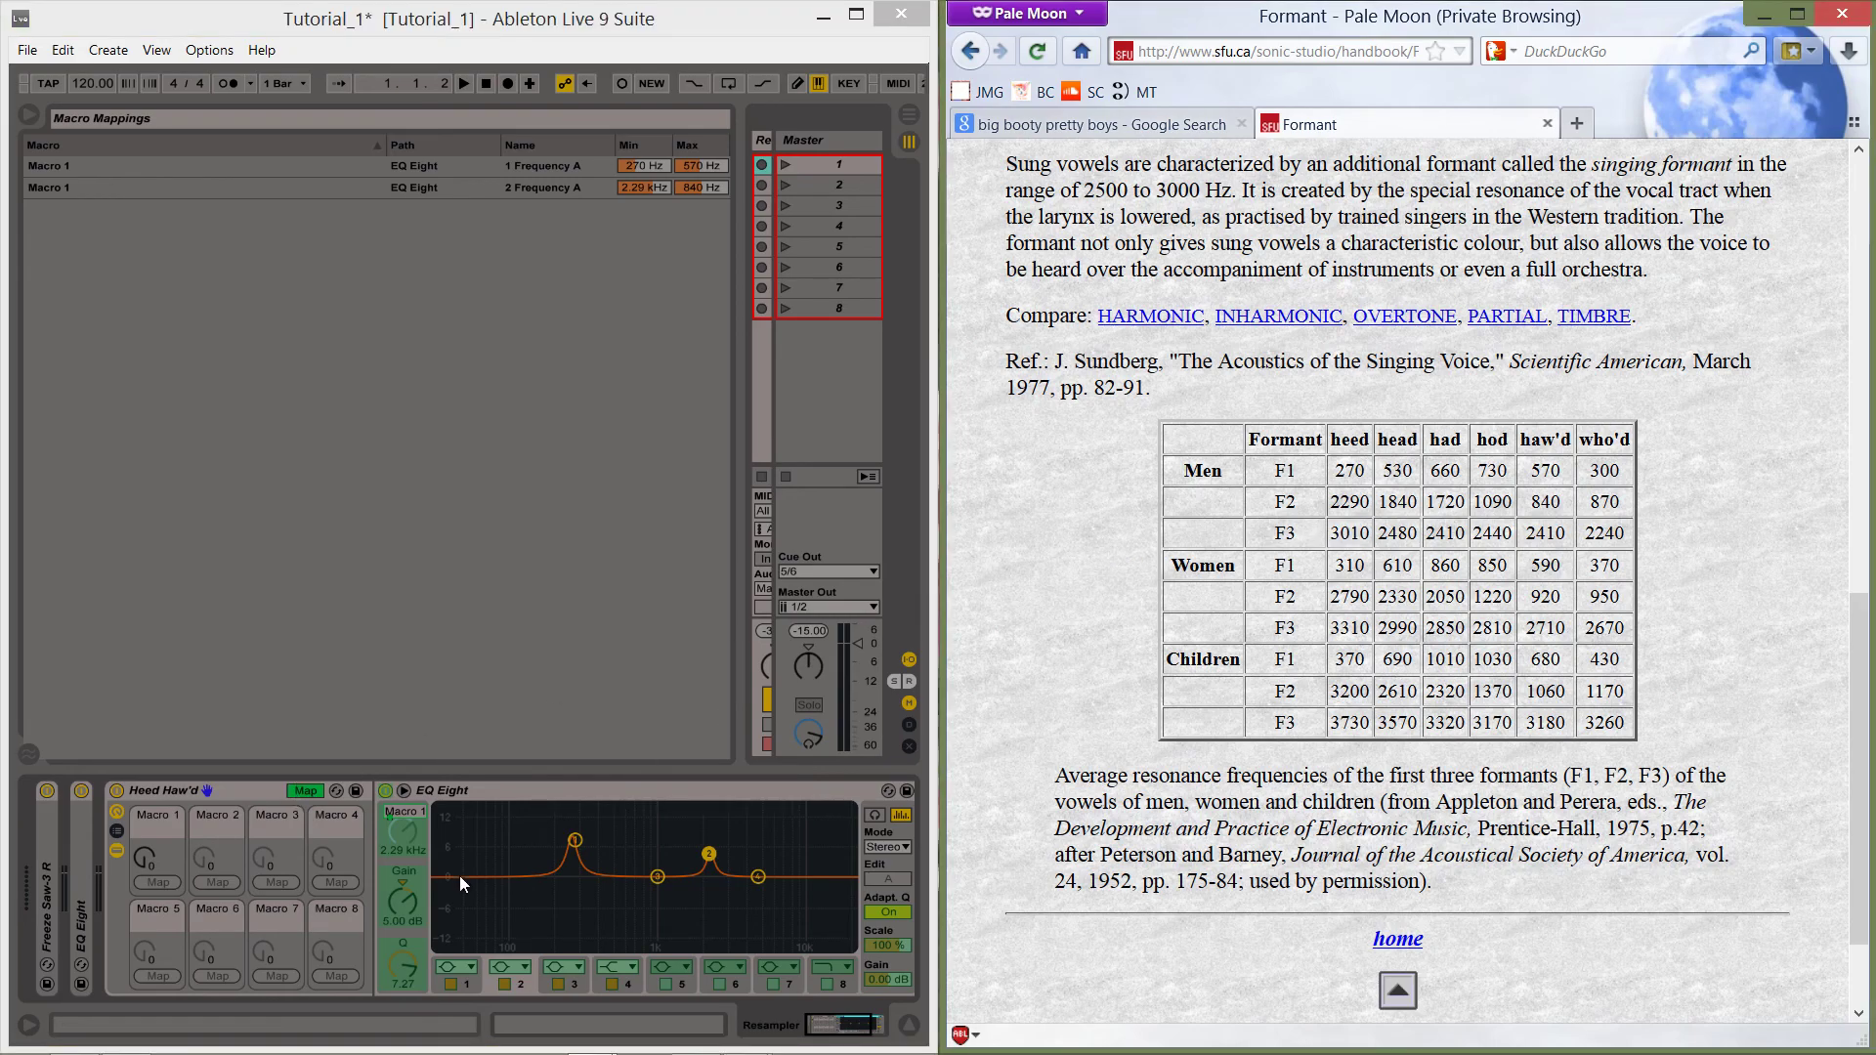
Enable band 3 and map its frequency to Macro 1, from 3.01 kHz down to 2.41 kHz.
left_click(564, 983)
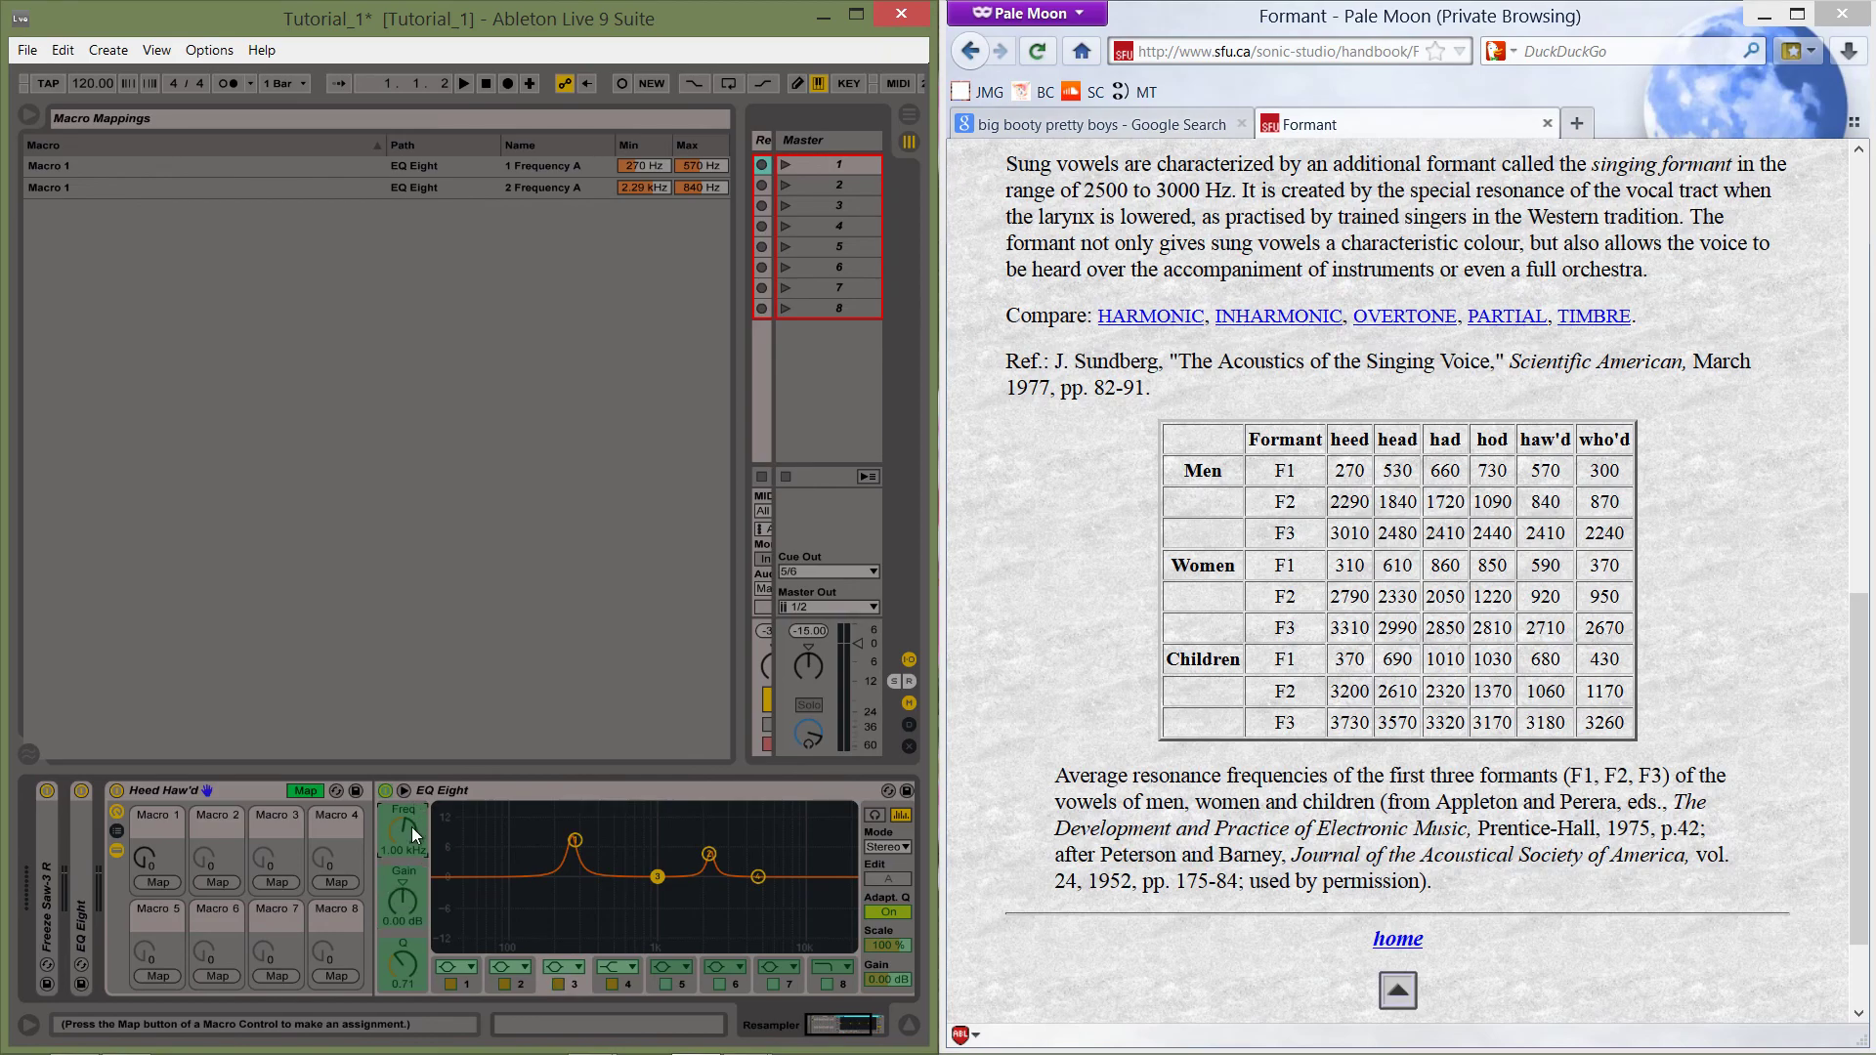
left_click(158, 882)
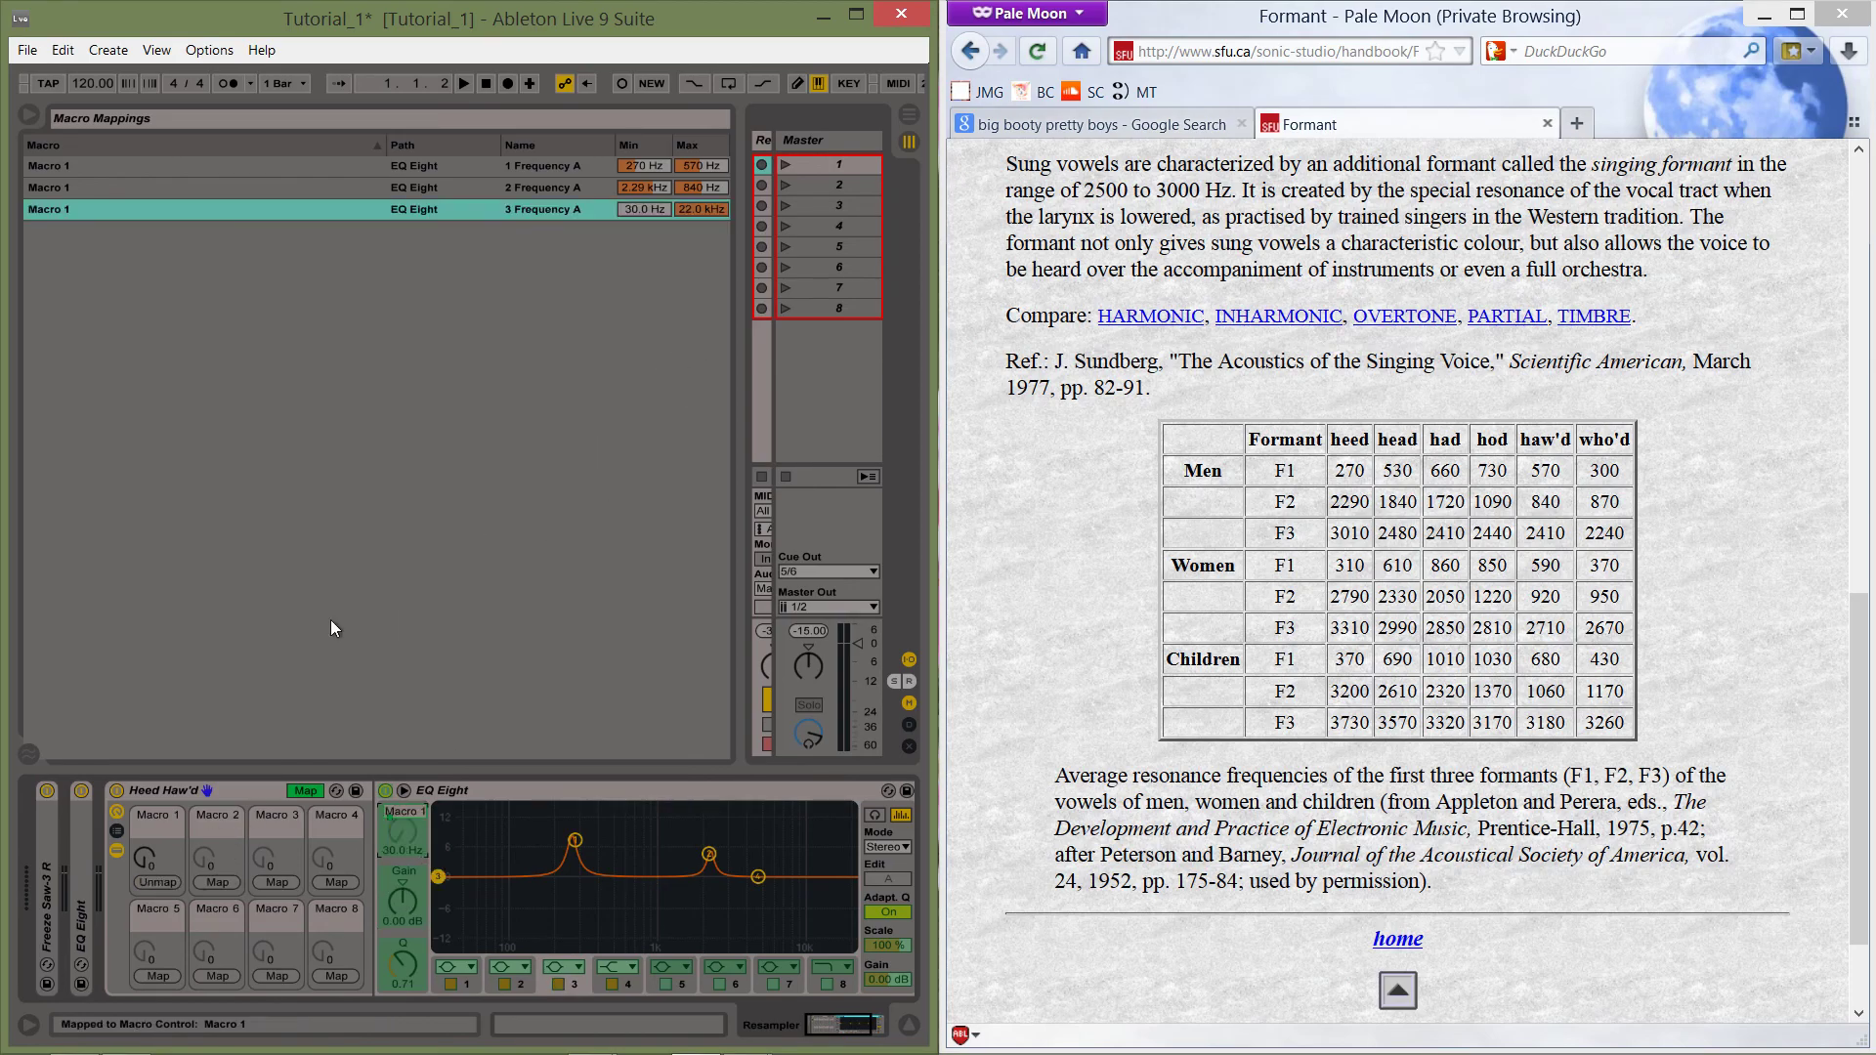
left_click(629, 208)
type("30")
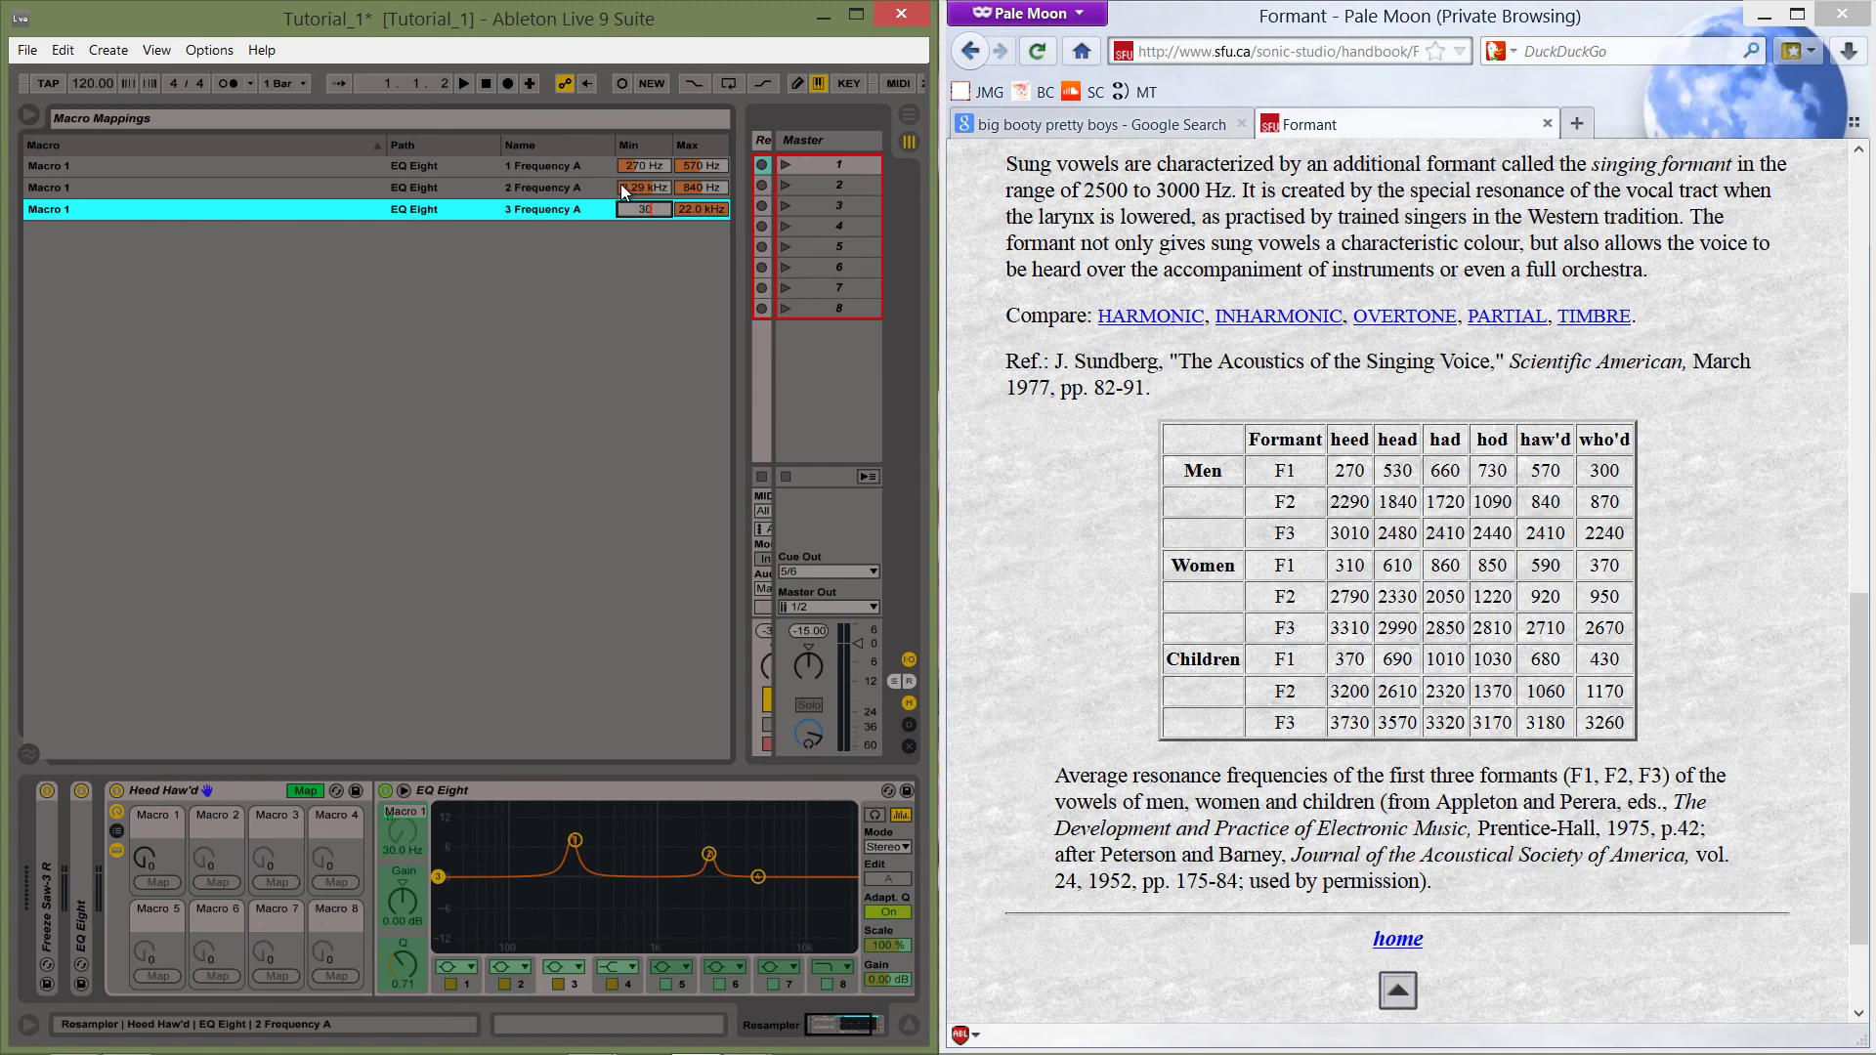
type("10")
key("Return")
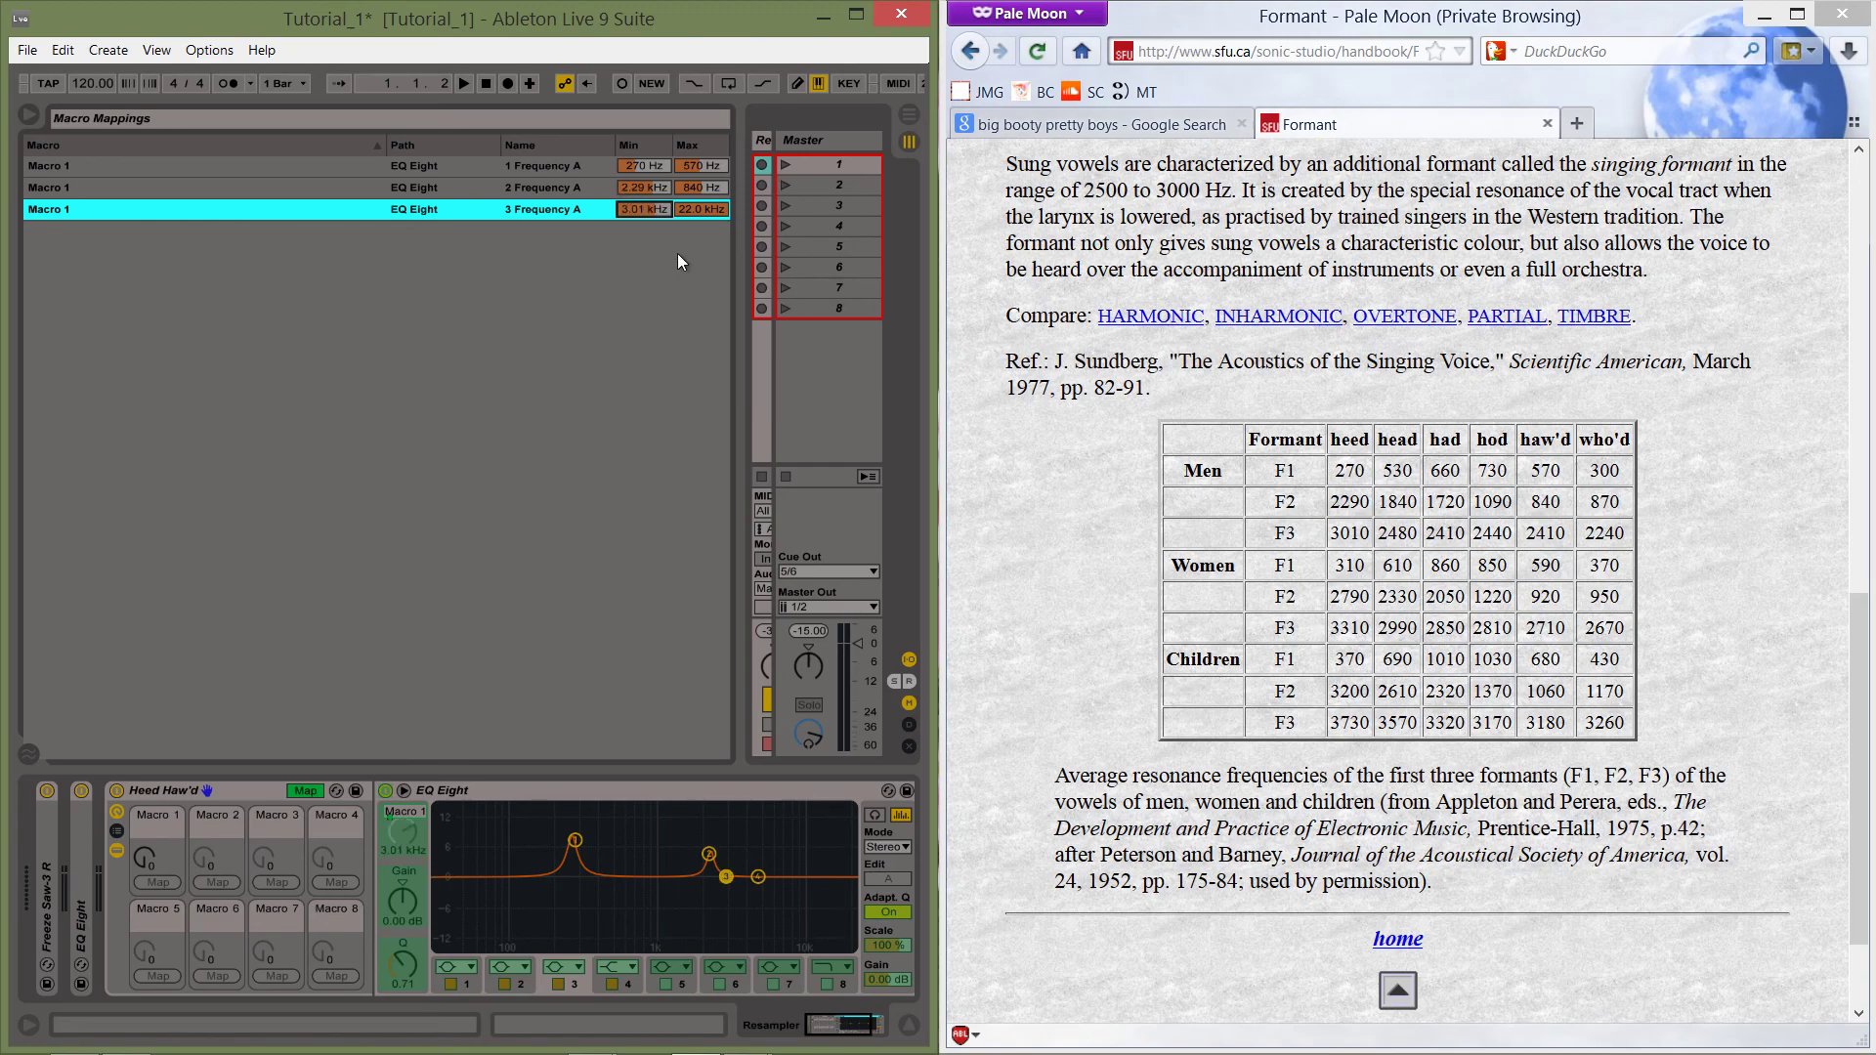
left_click(717, 210)
type("240")
type("0")
key("Return")
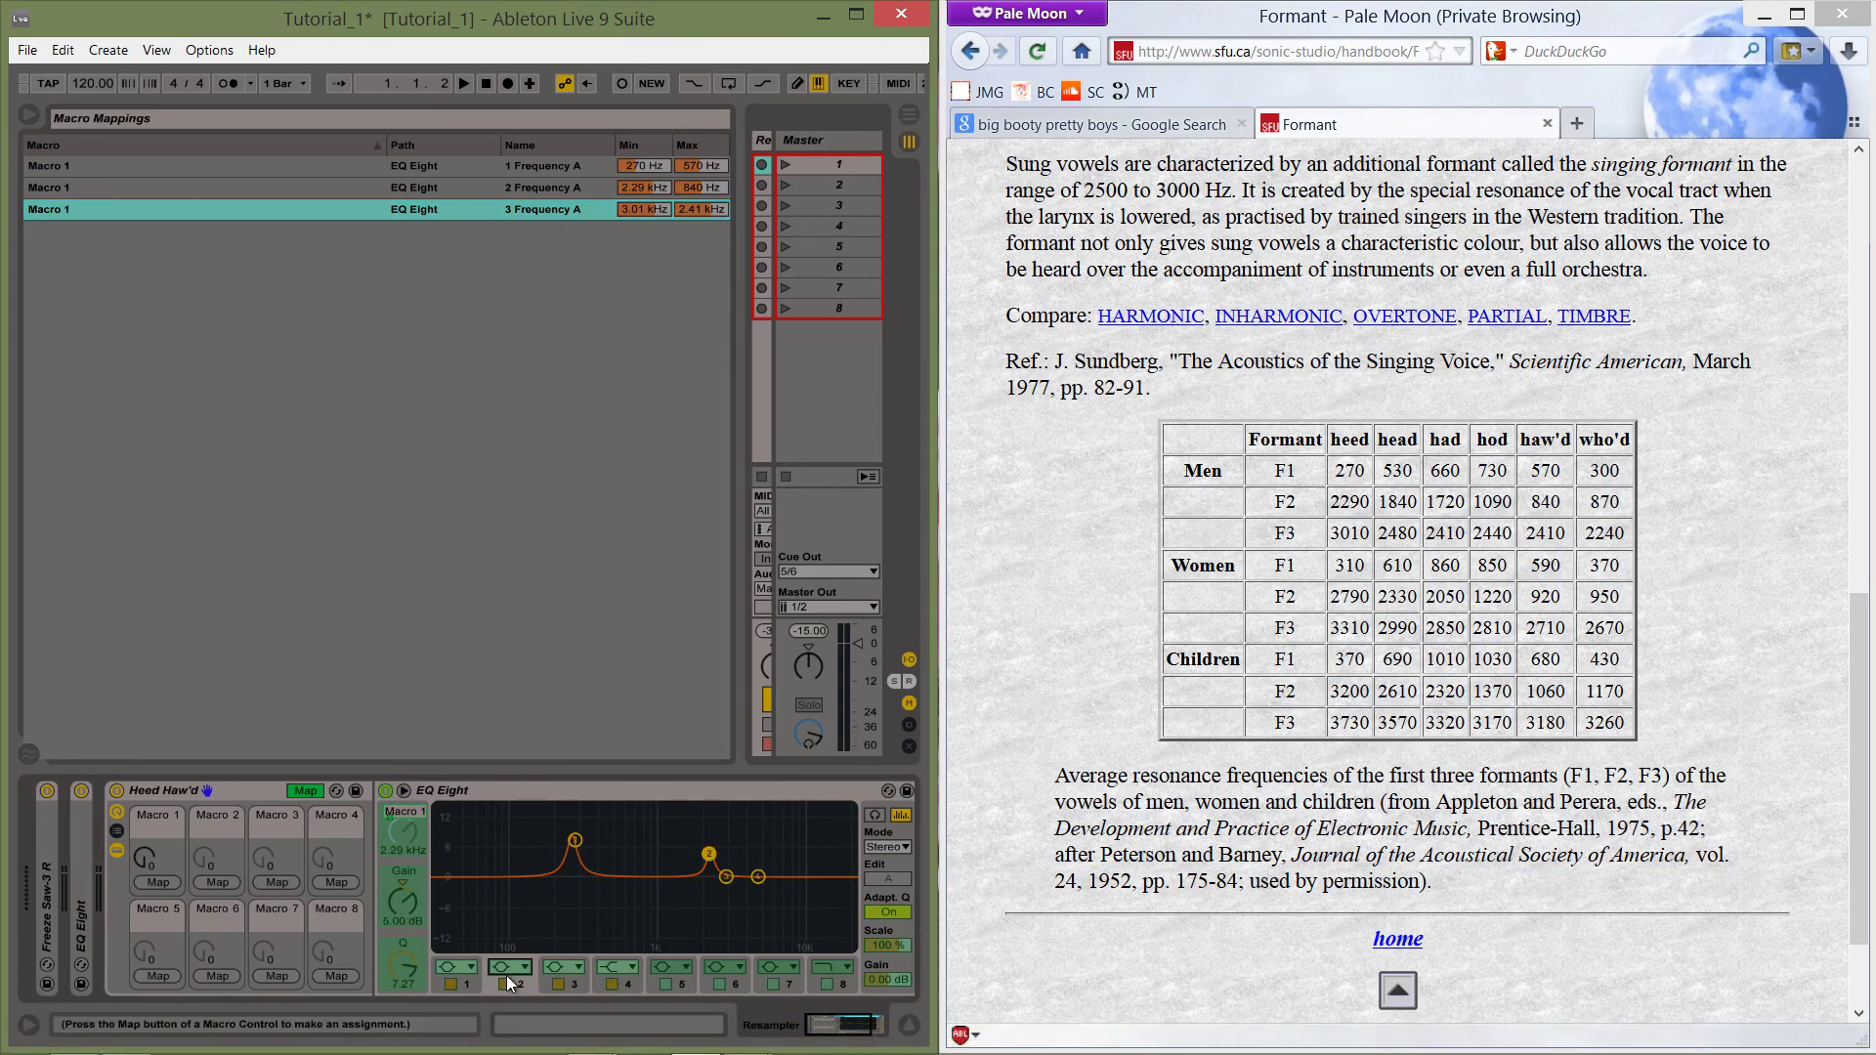
Boost band 3 by 3 dB at Q 16.0, then sweep Macro 1 up and back down.
left_click(565, 983)
left_click(293, 787)
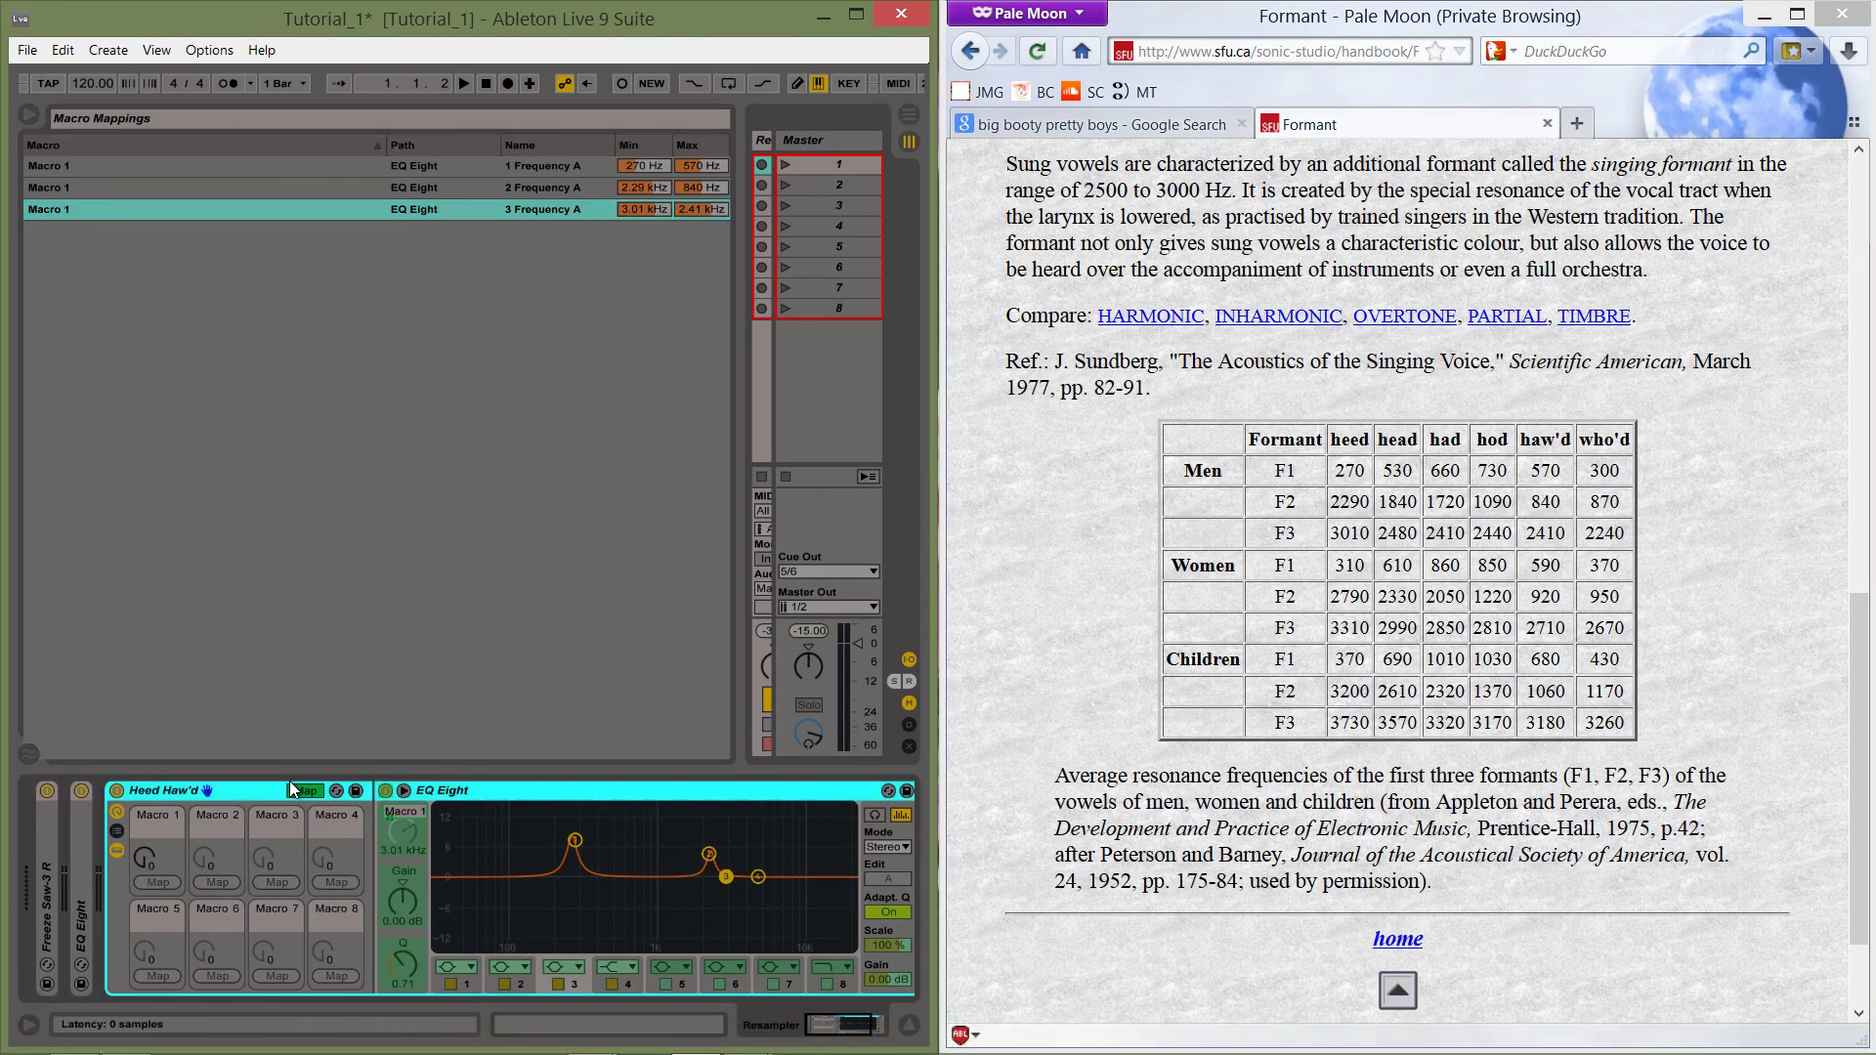
left_click(401, 909)
type("3")
key("Return")
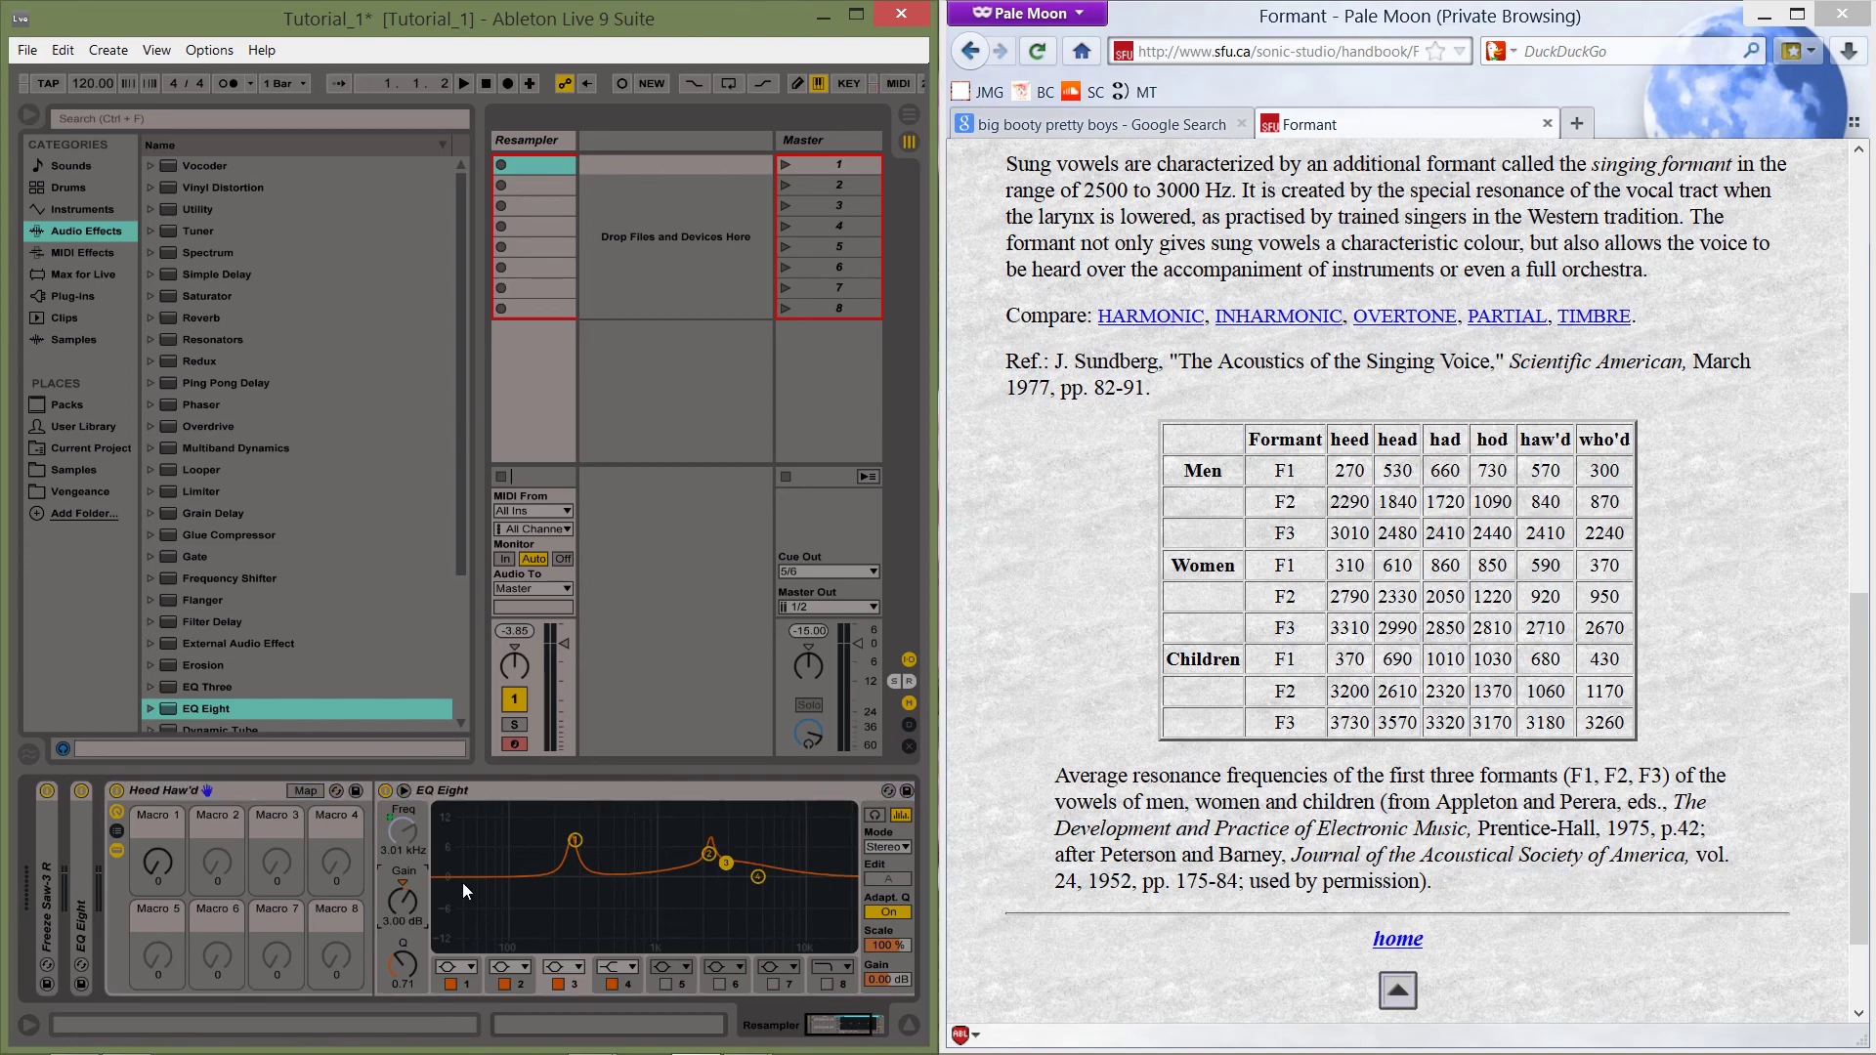
left_click_drag(391, 964, 403, 894)
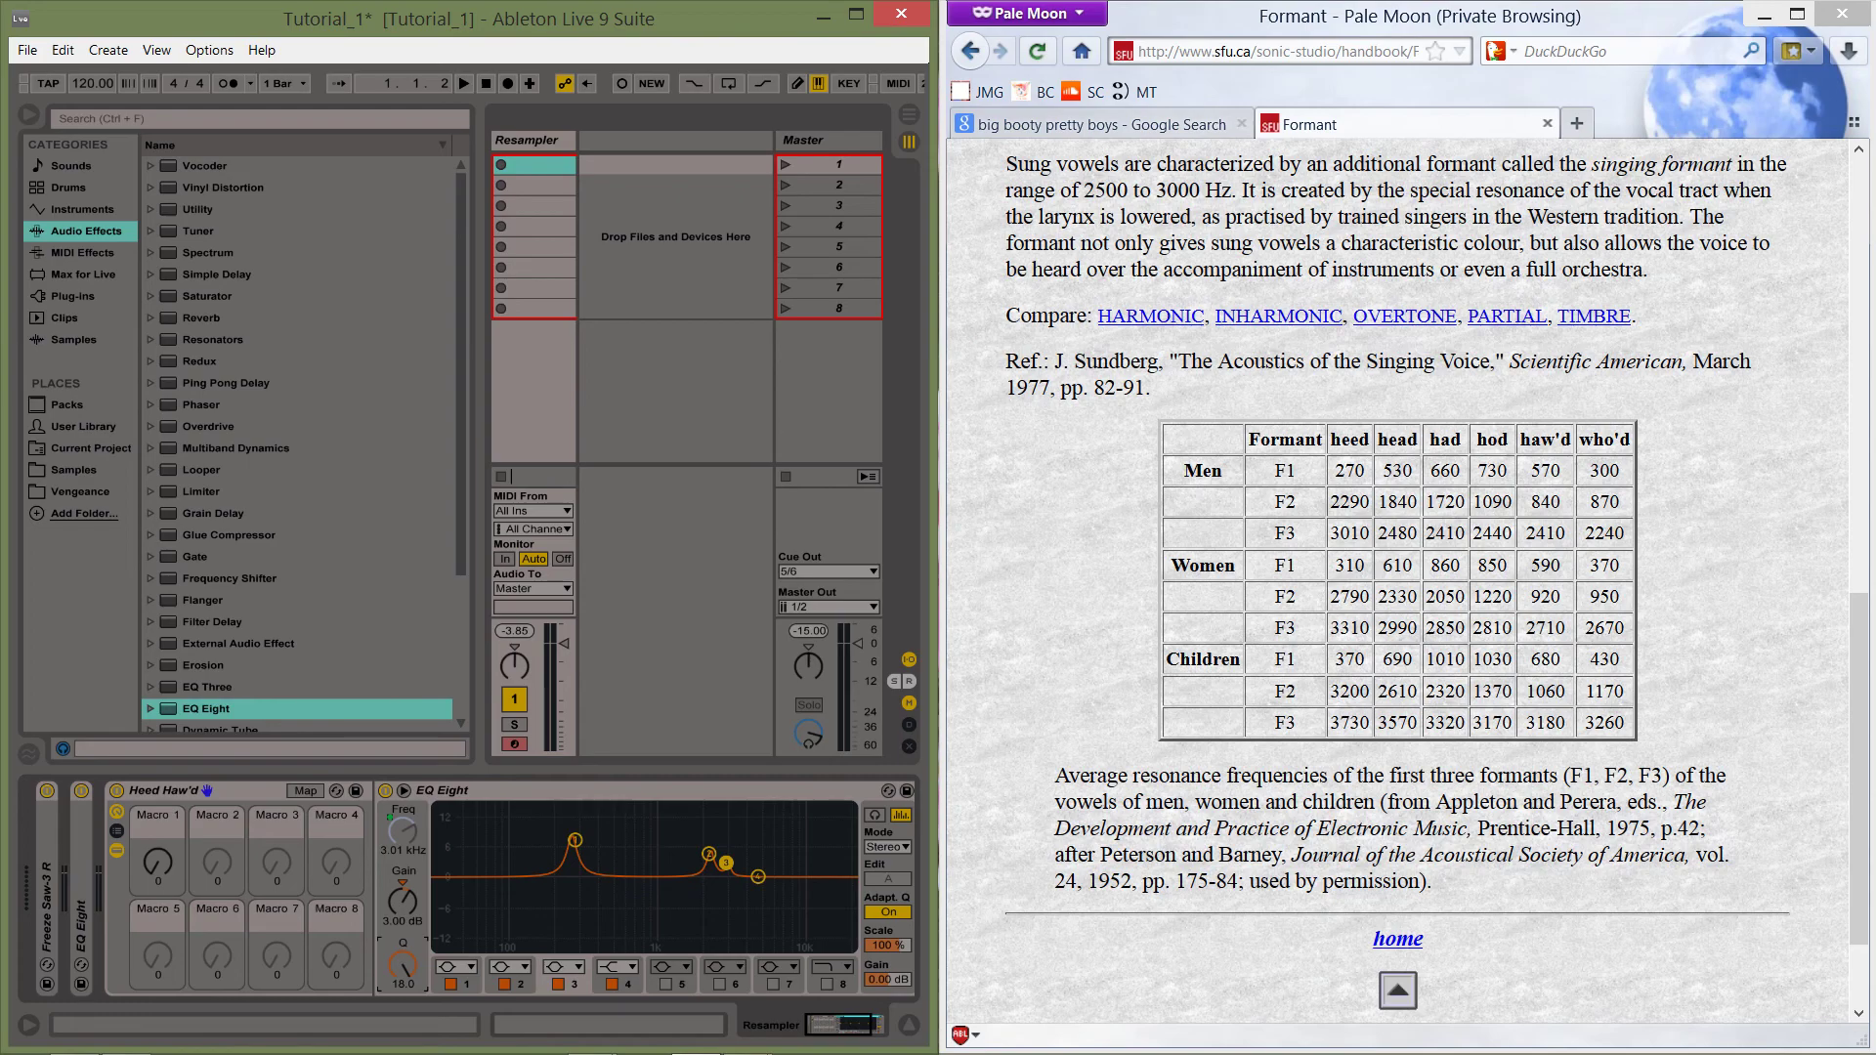
left_click_drag(149, 860, 150, 742)
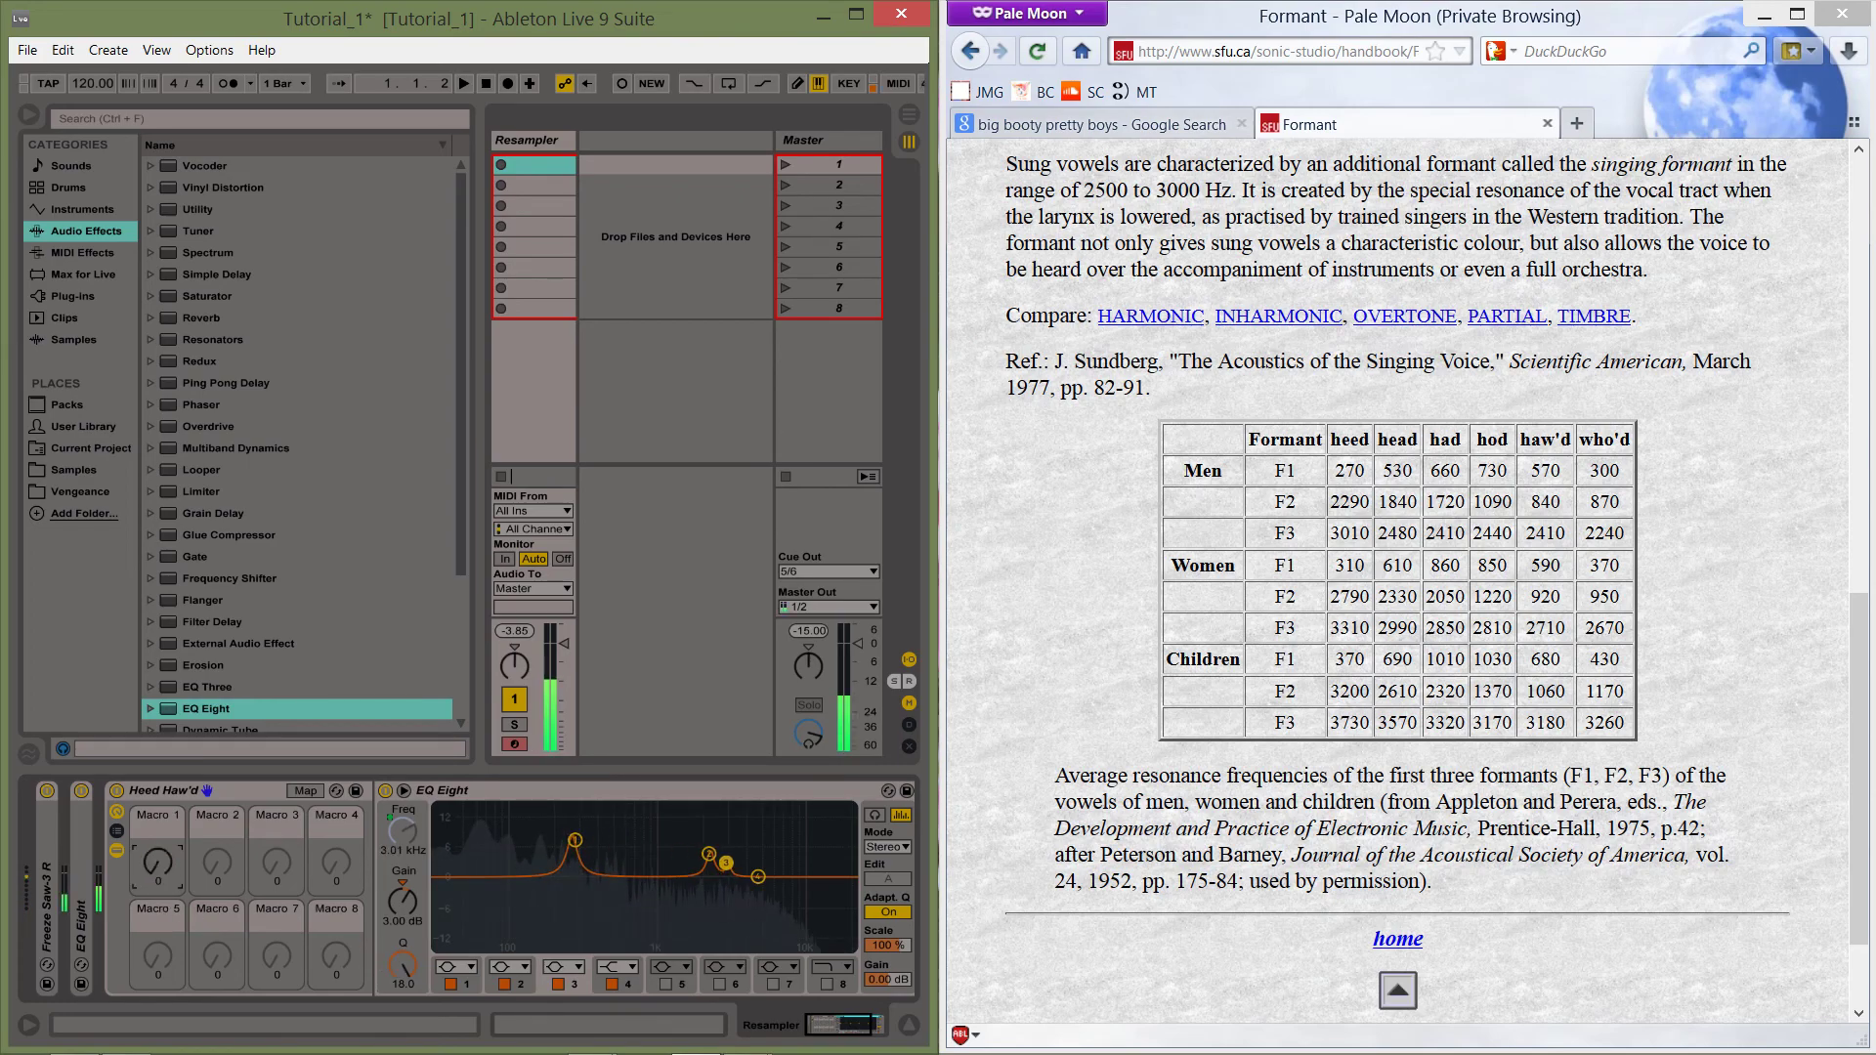
left_click_drag(161, 860, 161, 977)
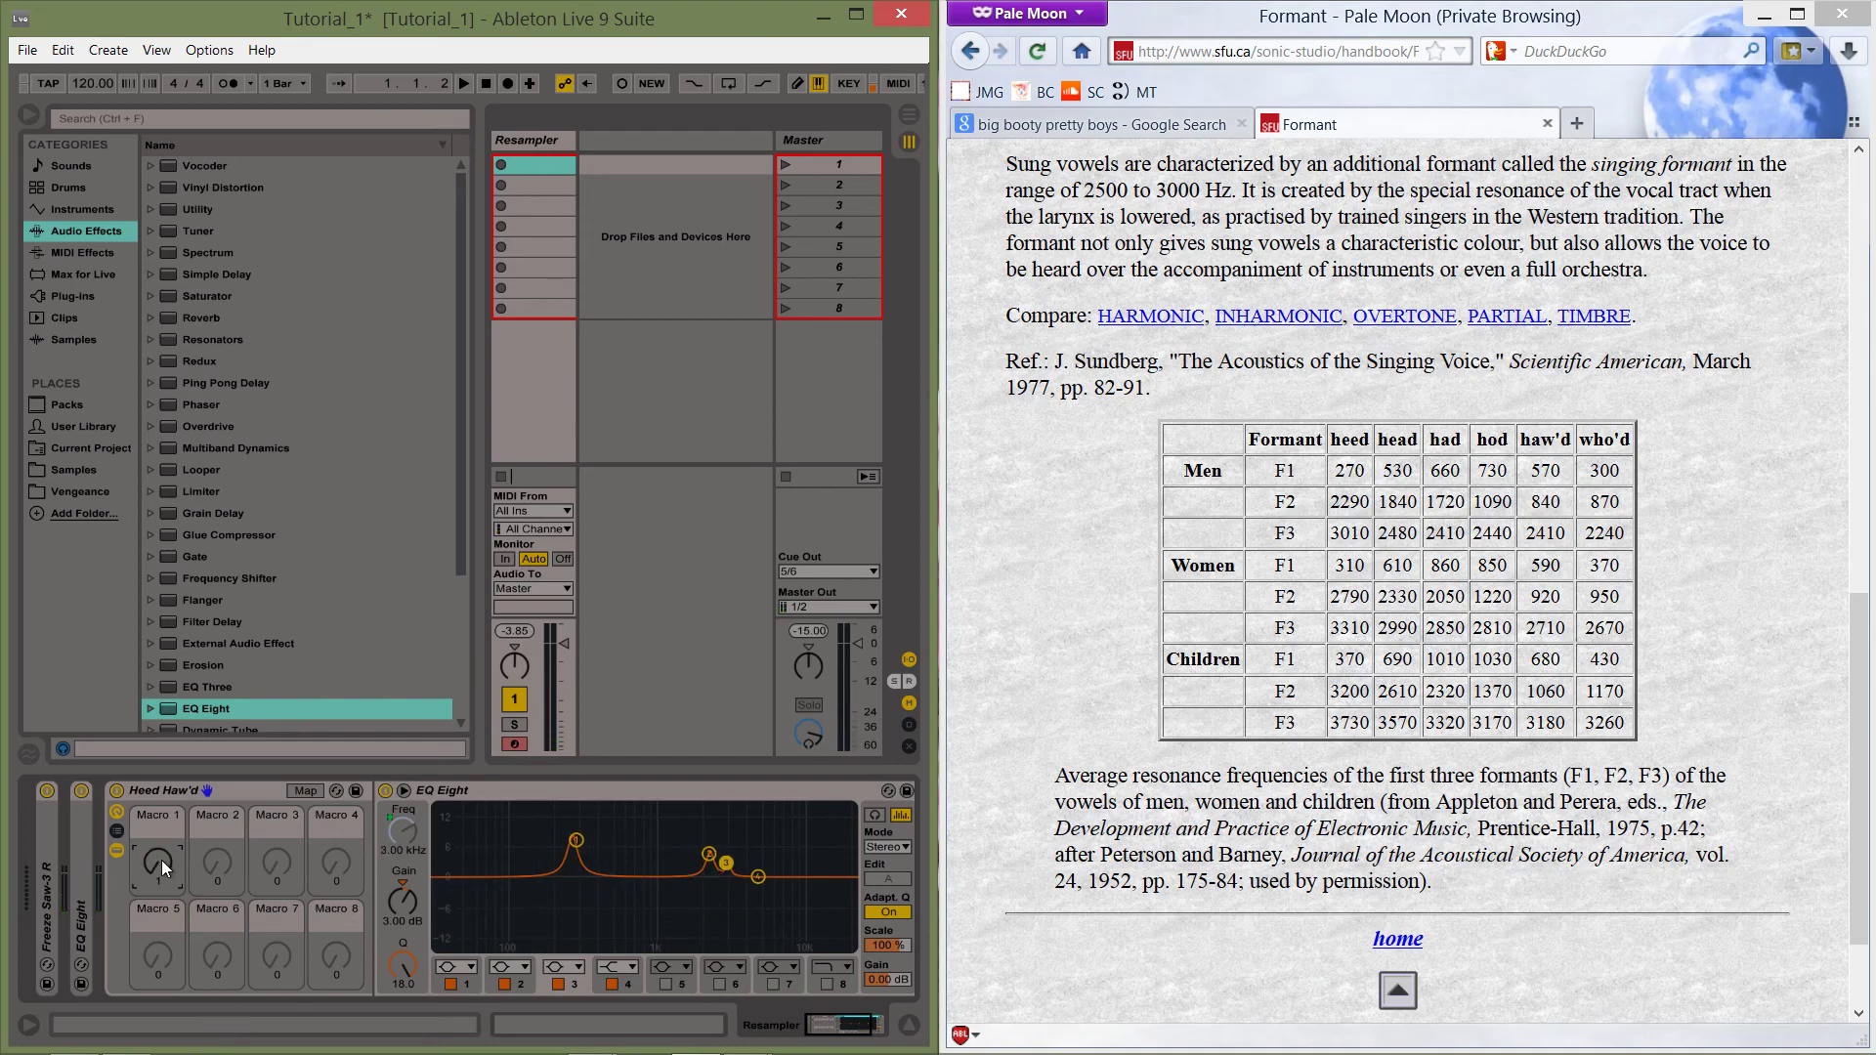
Map Macro 2 to the EQ Eight Scale and set it to 200%, turning the formant dips into peaks.
left_click(306, 791)
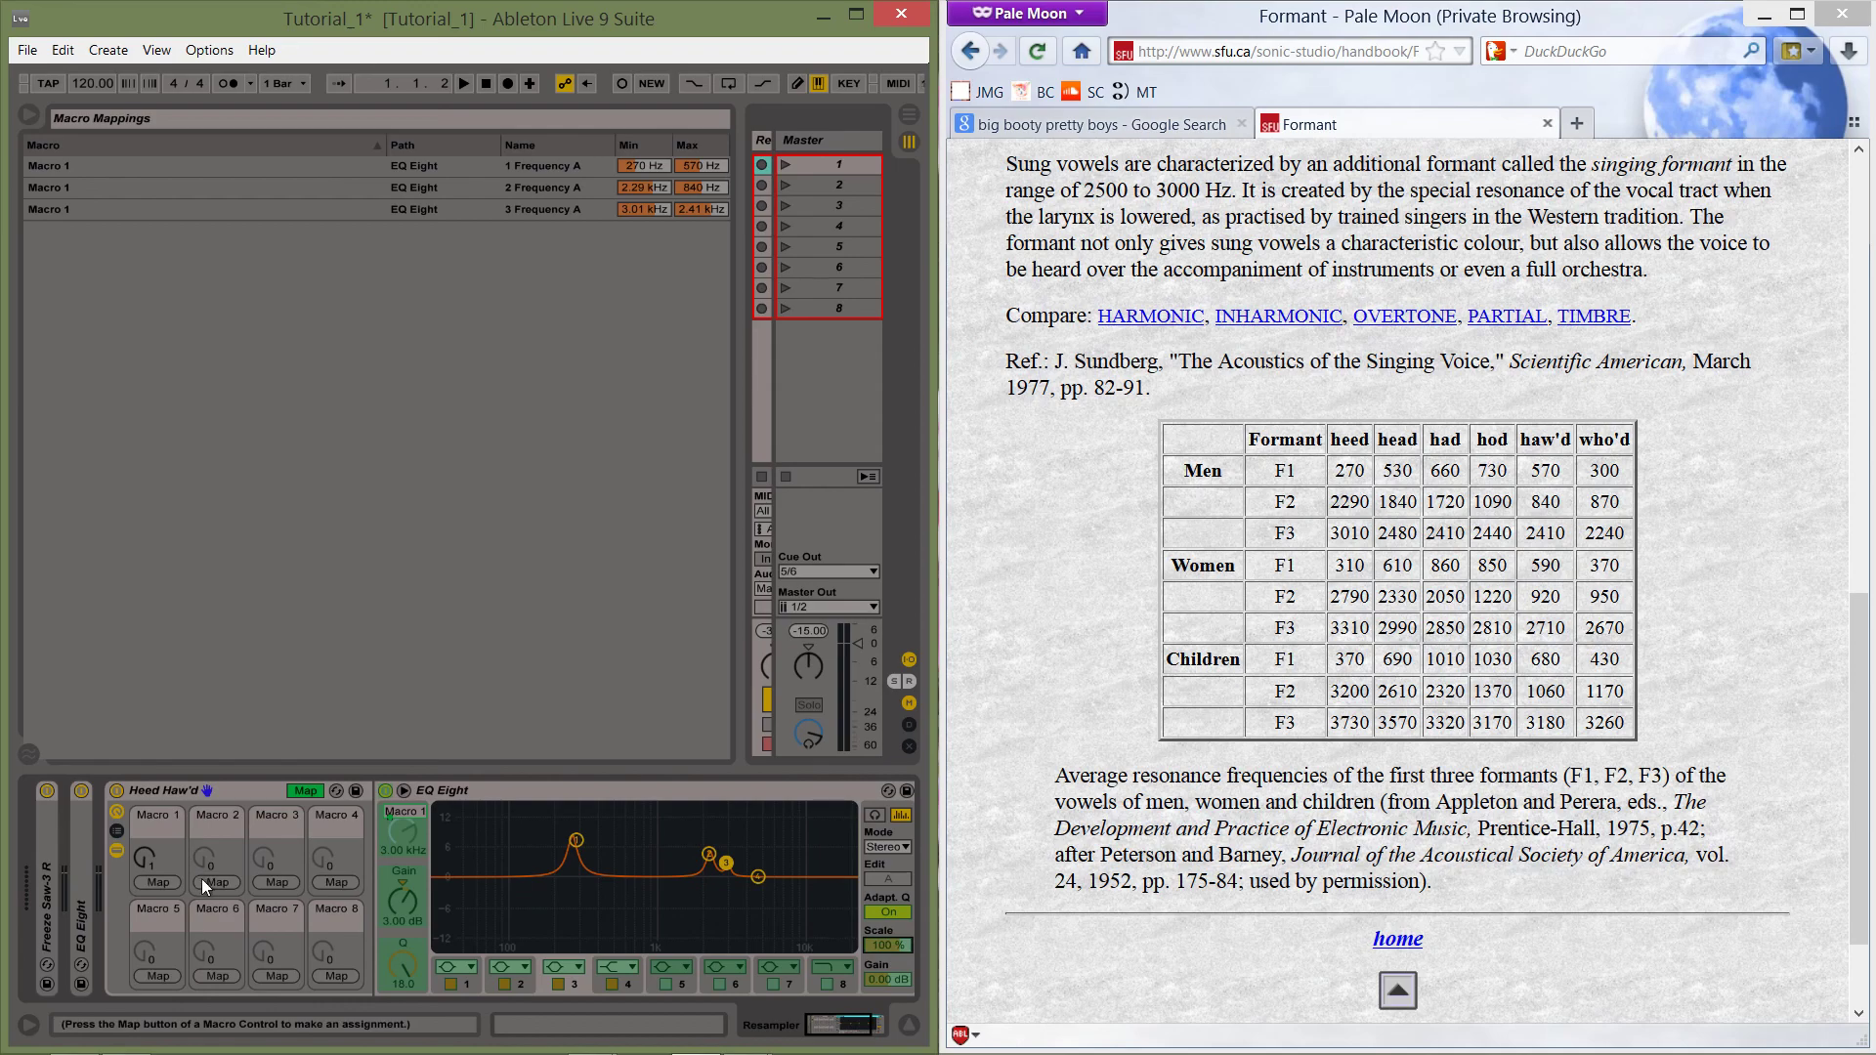
left_click(201, 877)
left_click(306, 791)
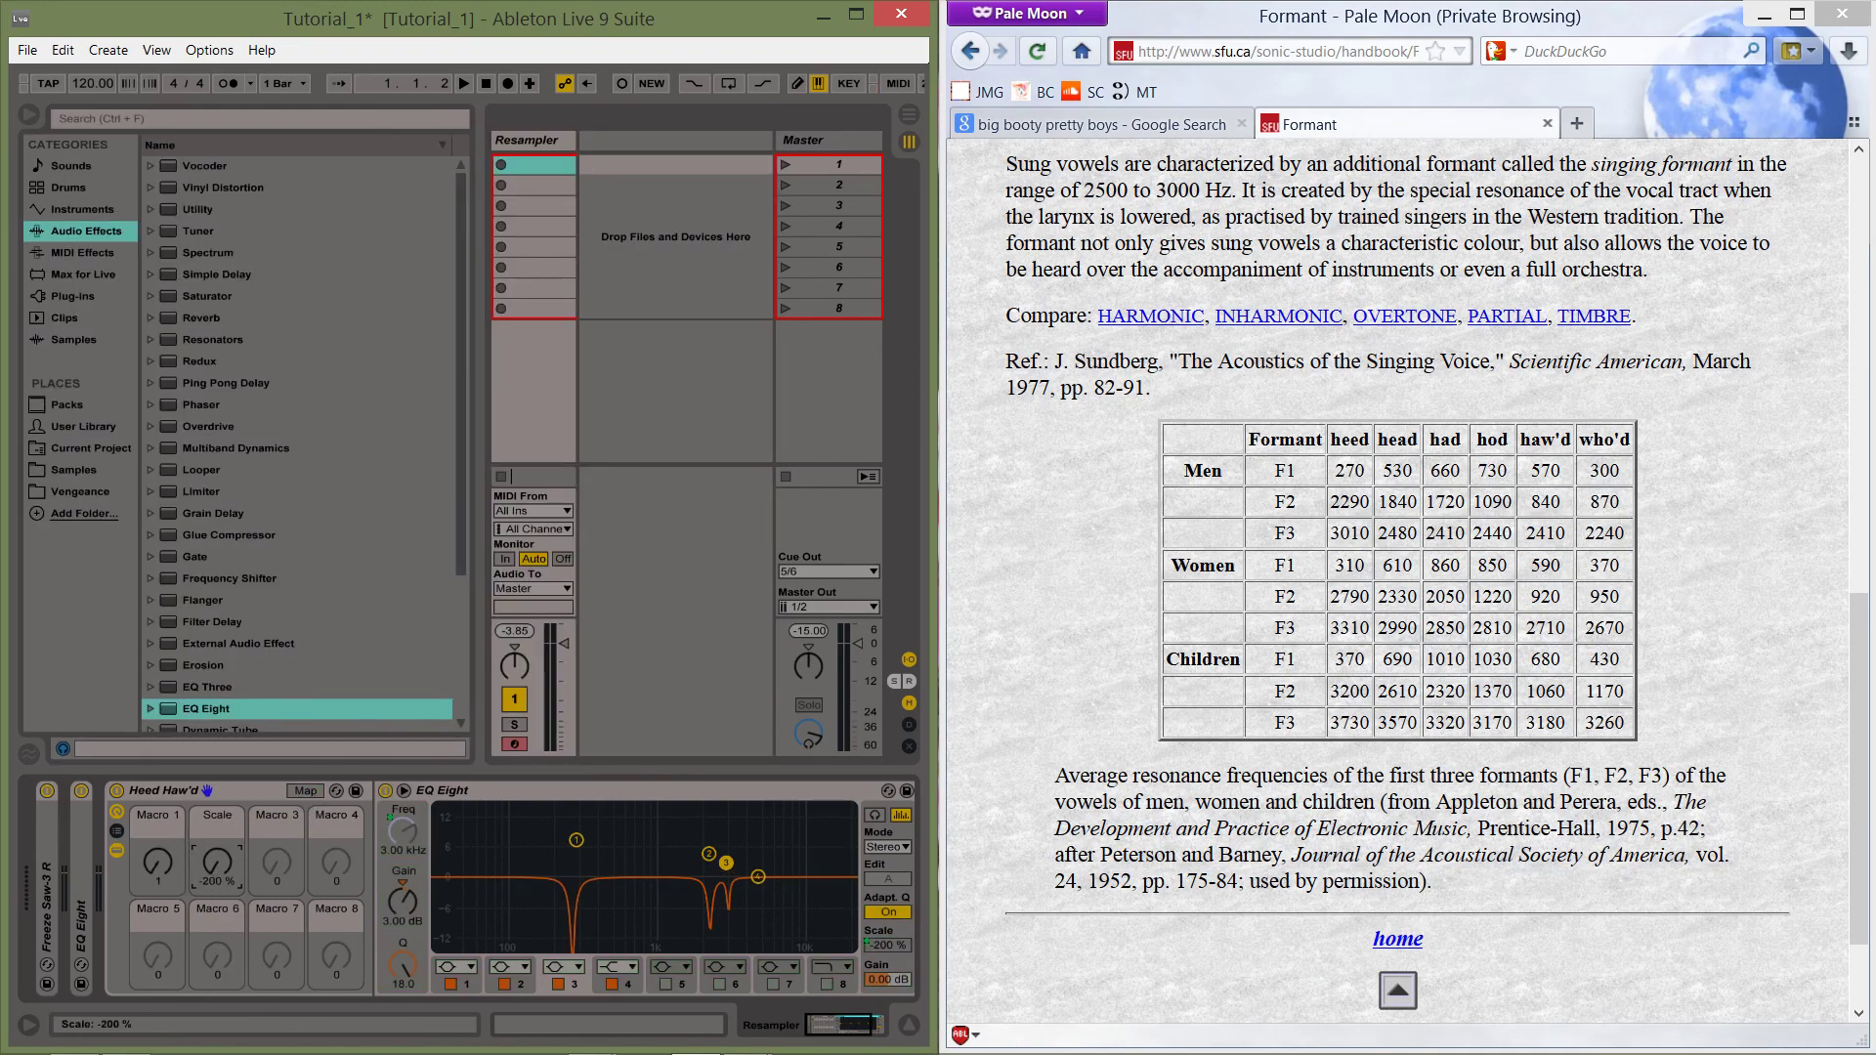
left_click_drag(217, 862, 217, 725)
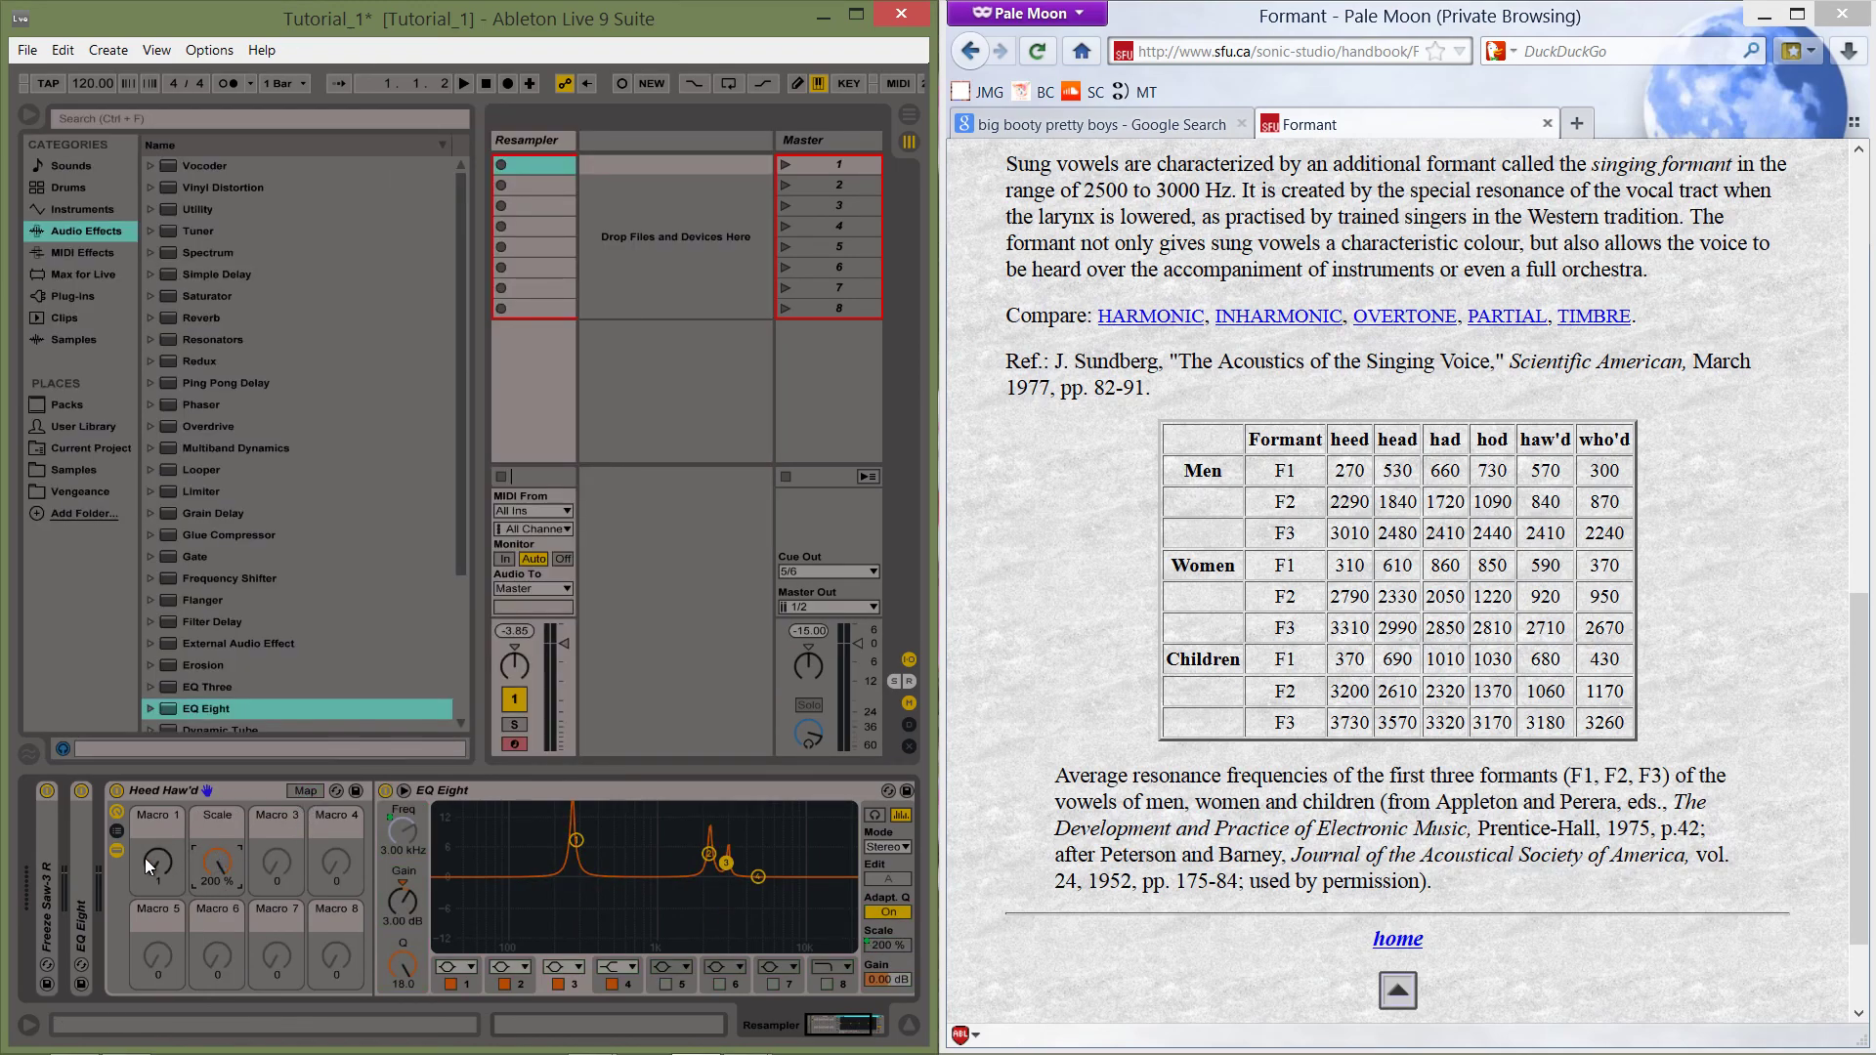
Raise the ee-aw macro (Macro 1) to 127.
left_click_drag(144, 858, 161, 824)
left_click_drag(176, 811, 176, 721)
left_click(35, 112)
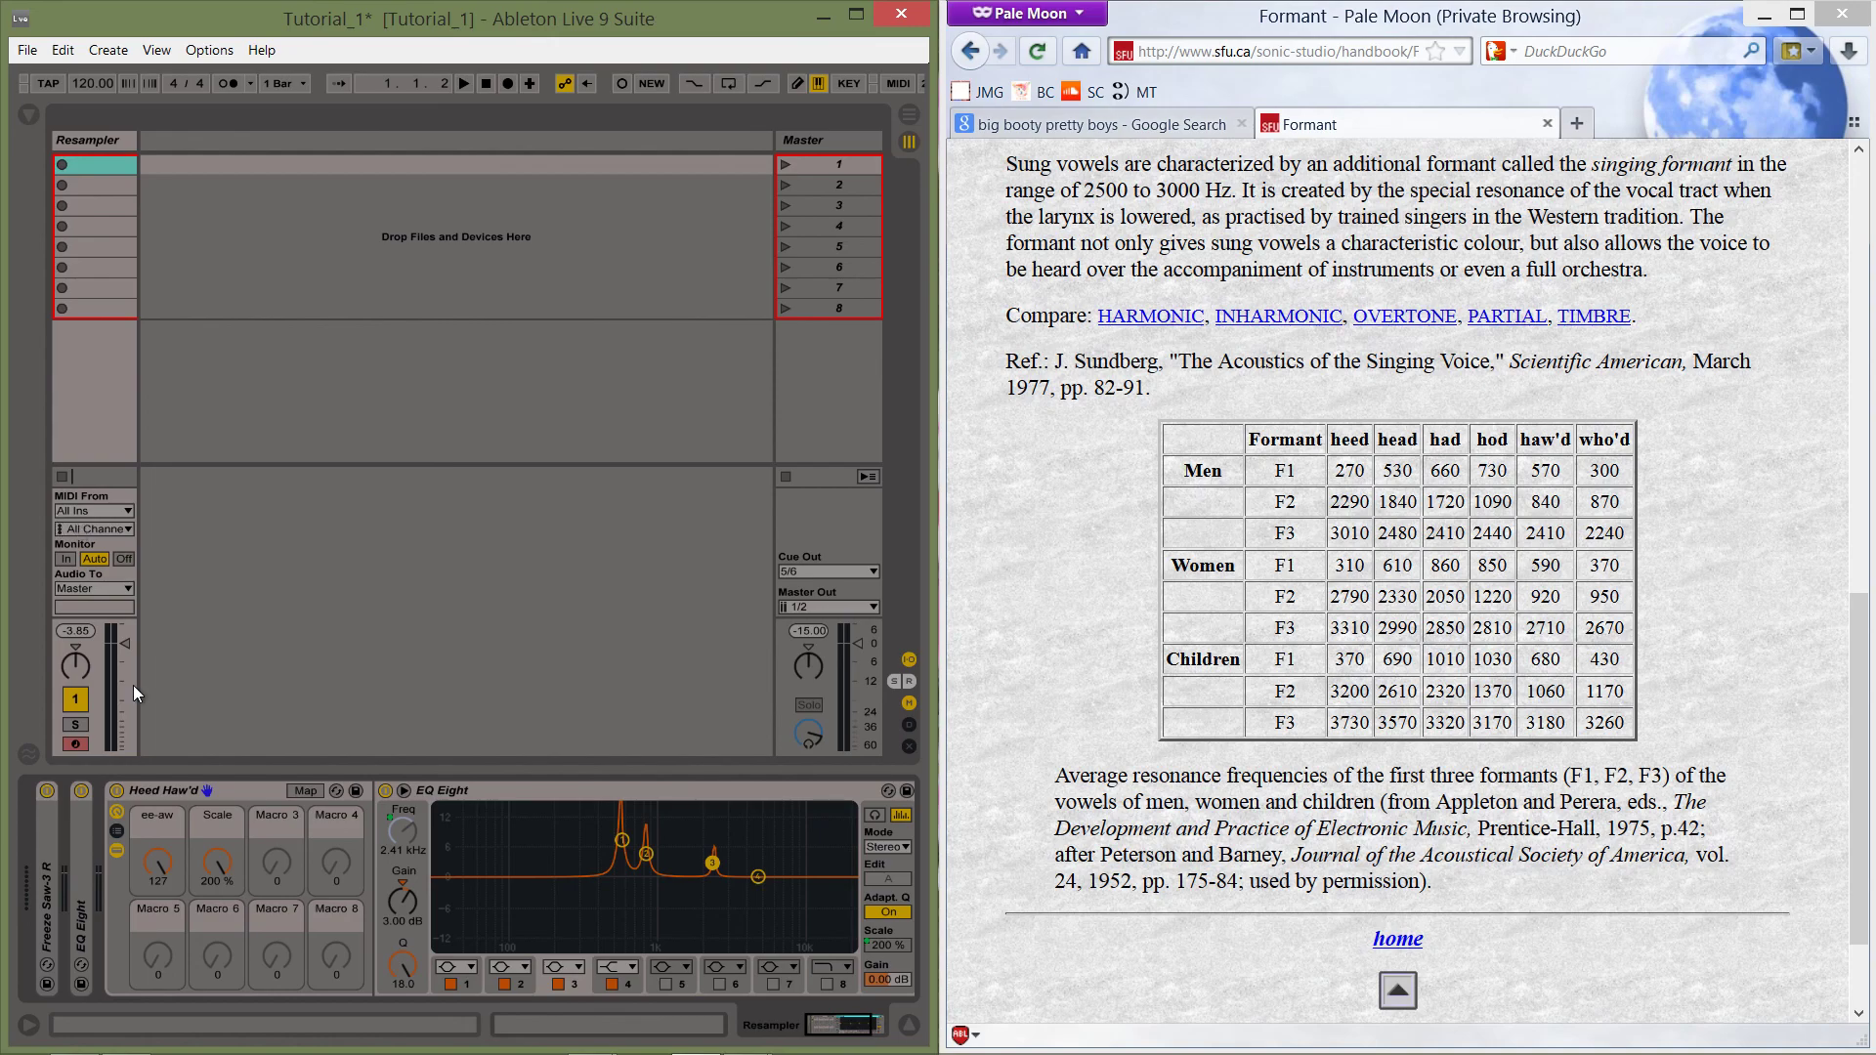
Set EQ band 4 as a slight cut of about -3 dB around 6 kHz.
left_click(625, 977)
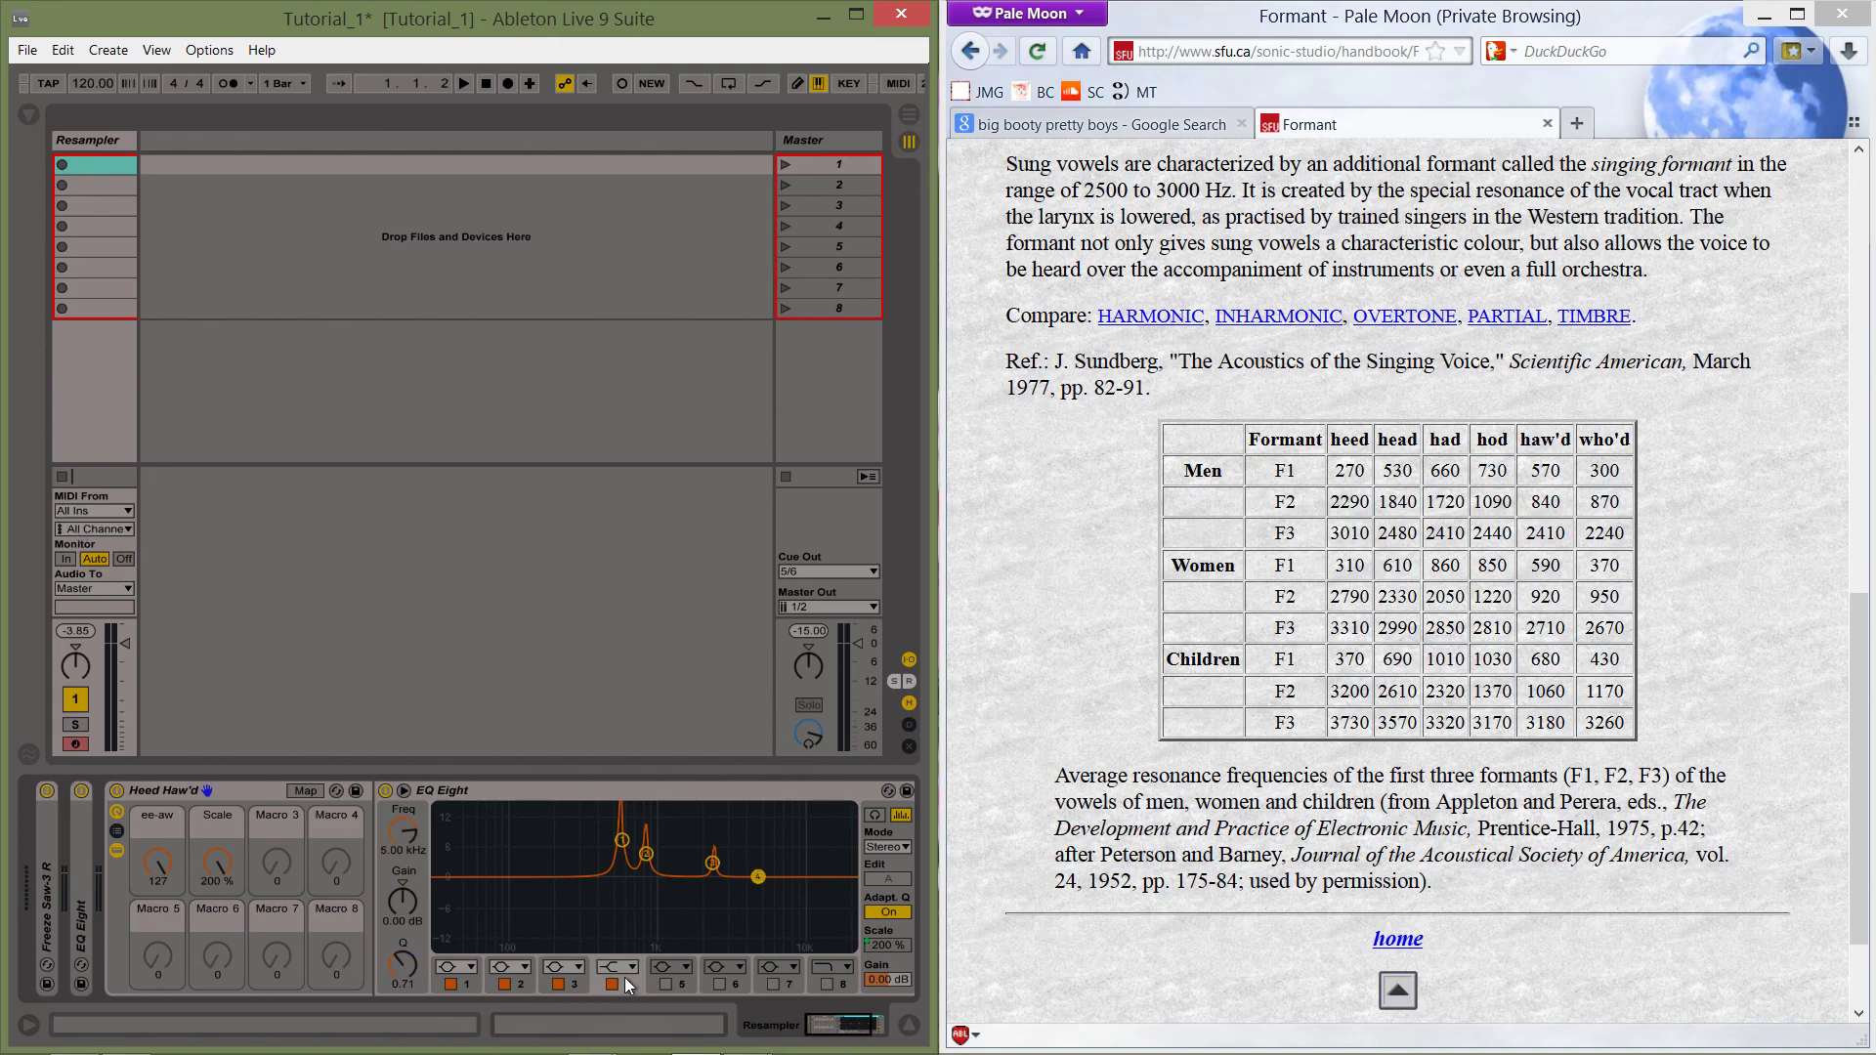
left_click_drag(759, 877, 789, 893)
left_click_drag(779, 899, 761, 899)
Enable band 5 as a wide -2.65 dB dip at 94 Hz, Q 0.37, then sweep the ee-aw macro.
left_click(666, 983)
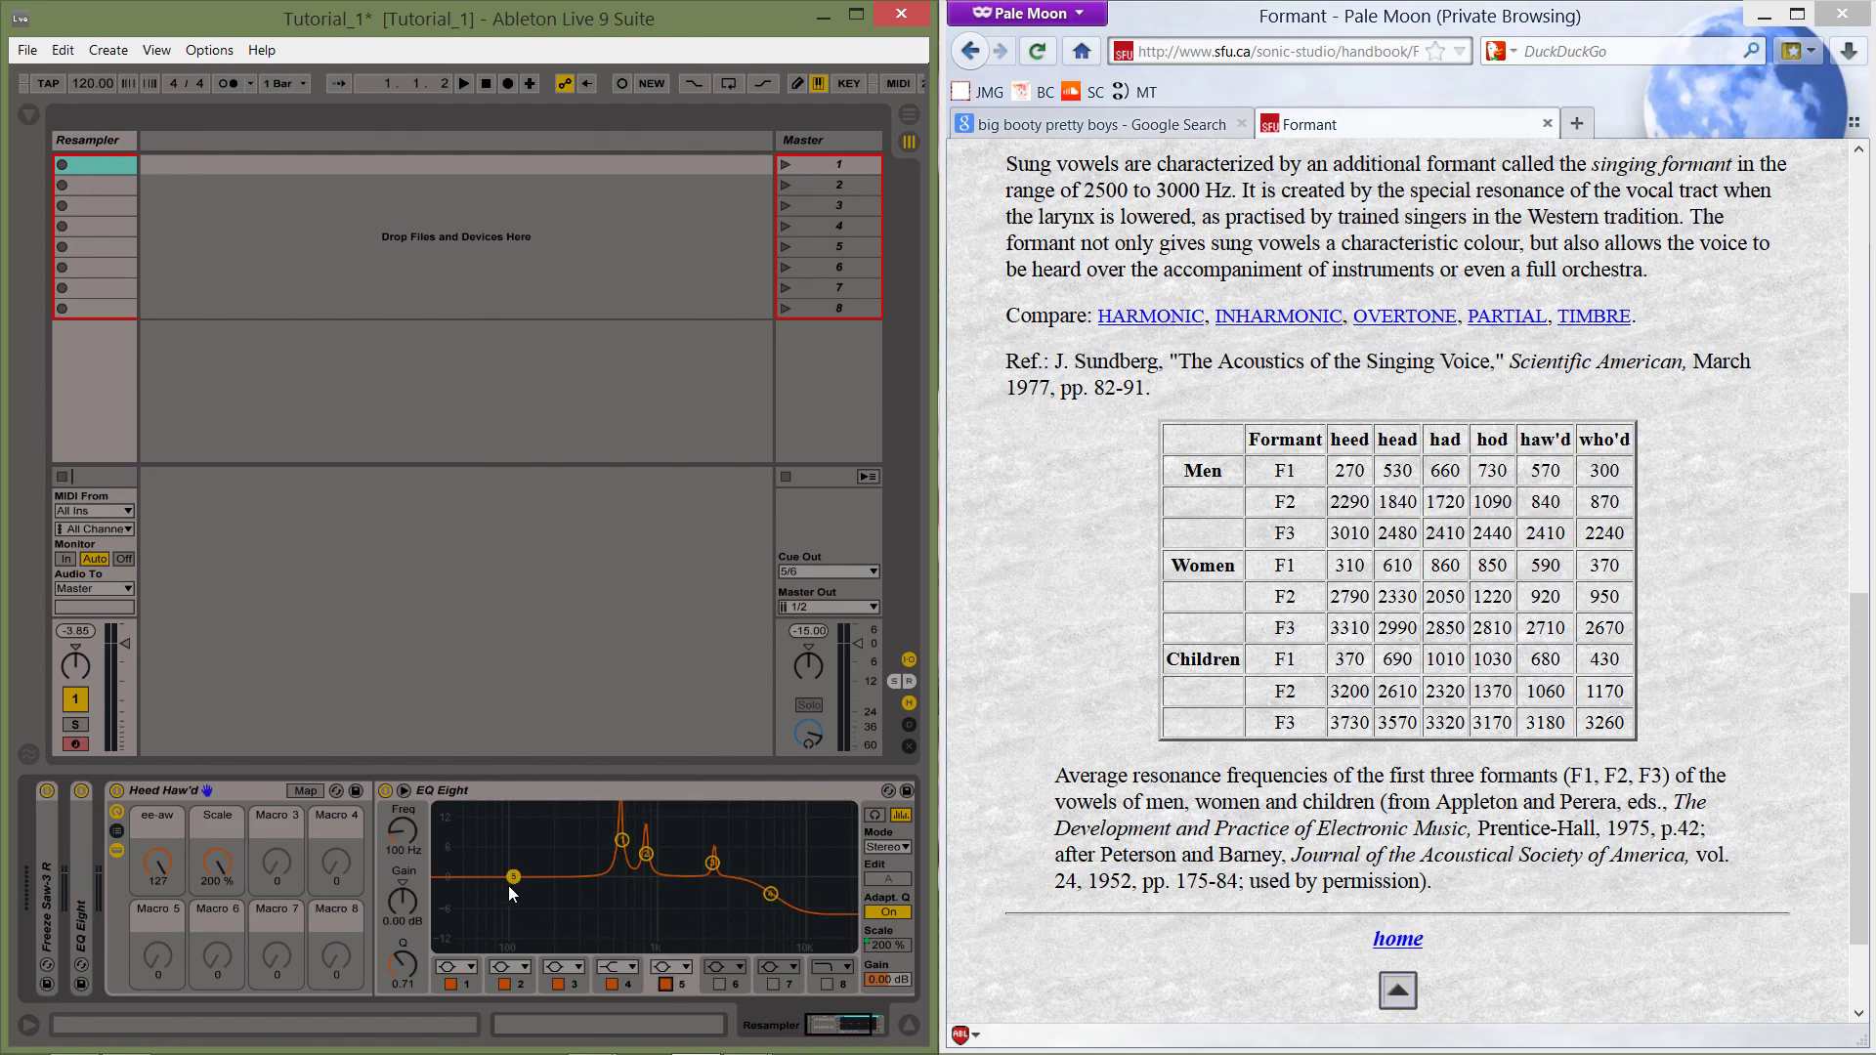
left_click(509, 887)
left_click_drag(513, 887, 527, 902)
left_click_drag(422, 955, 422, 977)
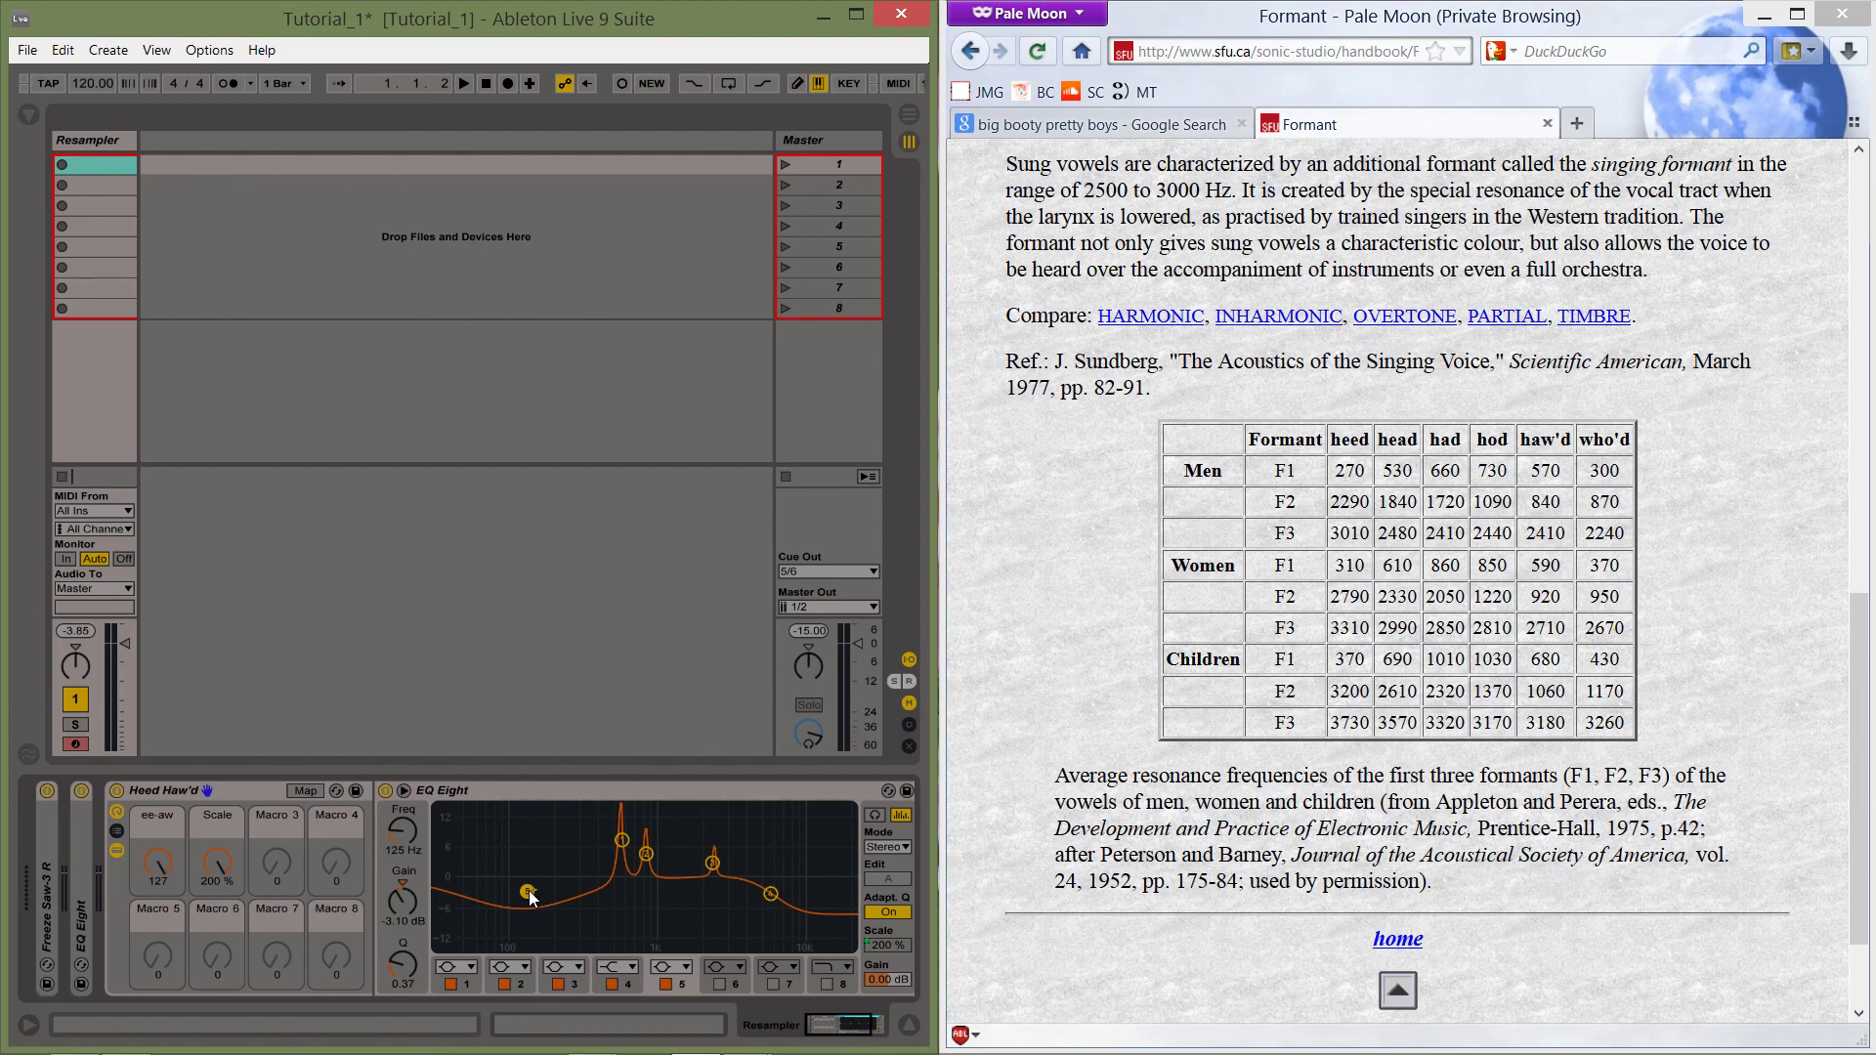
left_click_drag(529, 892, 510, 891)
mouse_move(182, 862)
left_mouse_down()
mouse_move(181, 982)
mouse_move(182, 862)
mouse_move(182, 982)
mouse_move(181, 862)
mouse_move(182, 977)
mouse_move(182, 862)
mouse_move(150, 992)
mouse_move(149, 876)
left_mouse_up()
left_click_drag(150, 876, 149, 997)
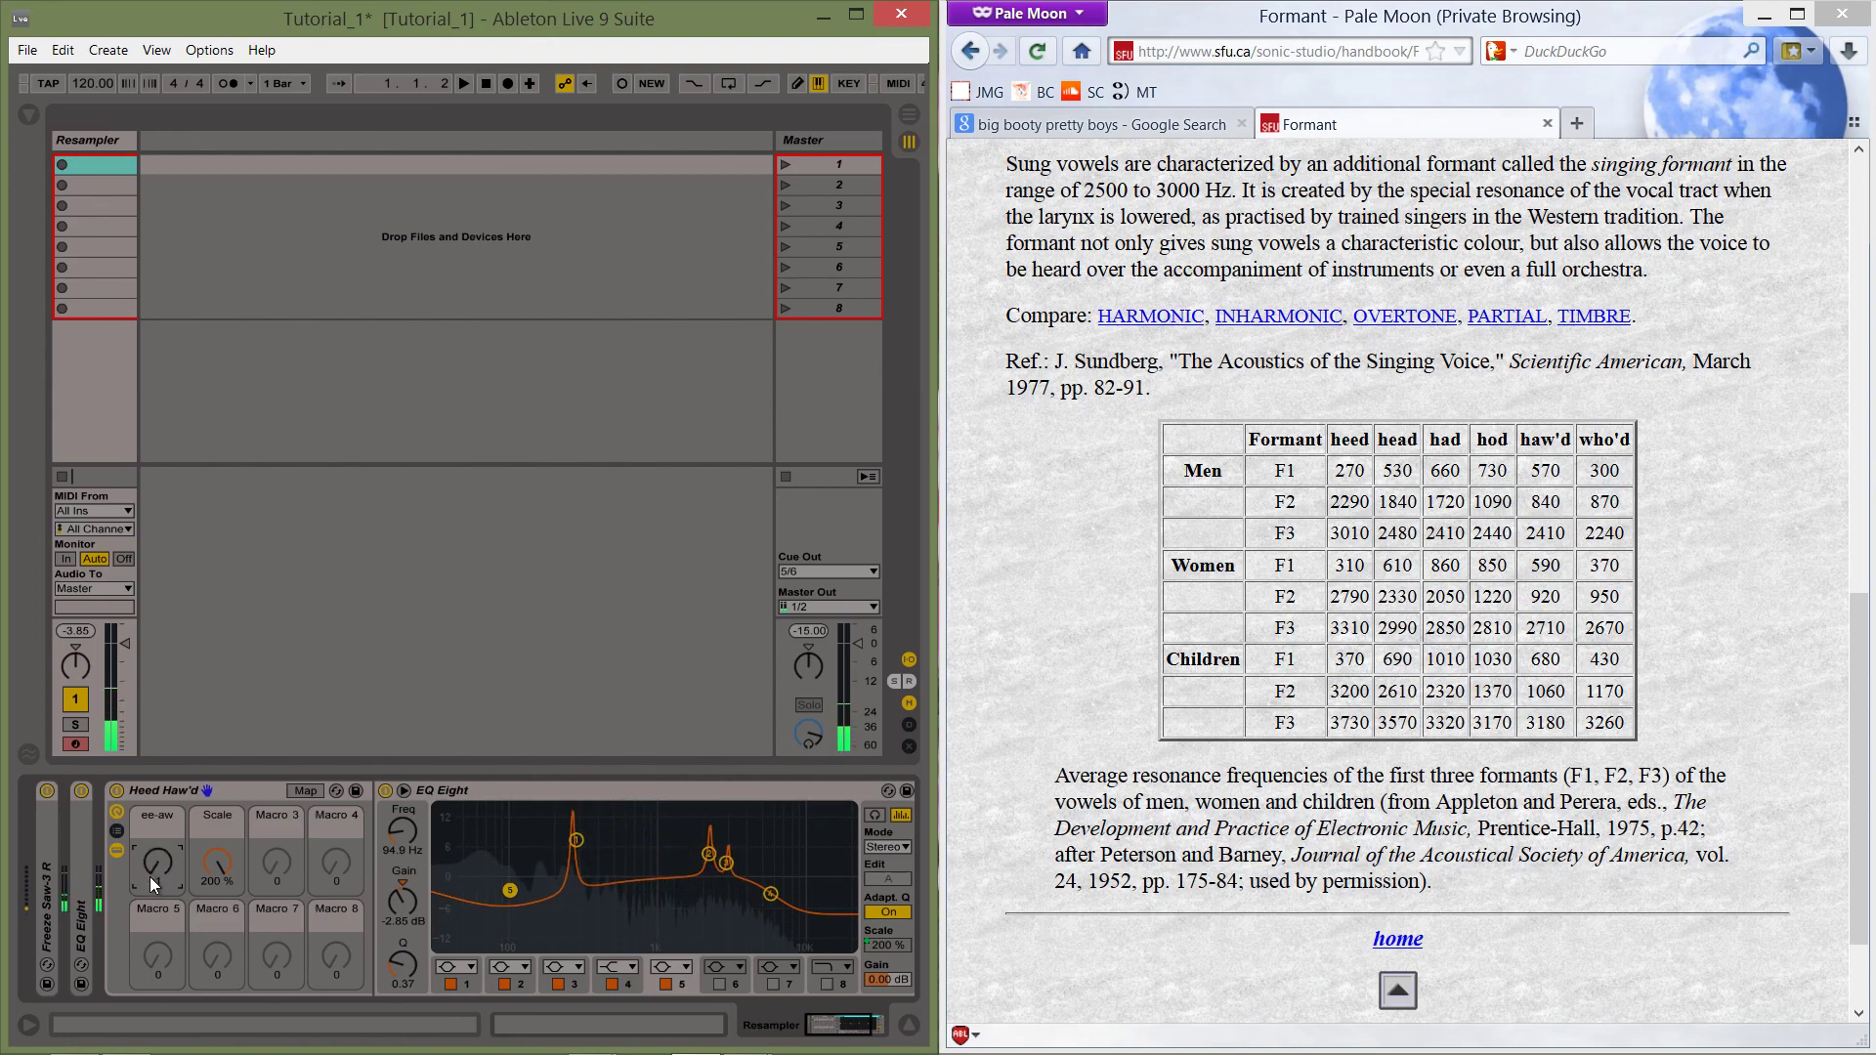
Fold the Heed Haw'd rack and insert FabFilter Saturn (Mono), found by searching 'sat' in Plug-ins, after it.
double_click(237, 790)
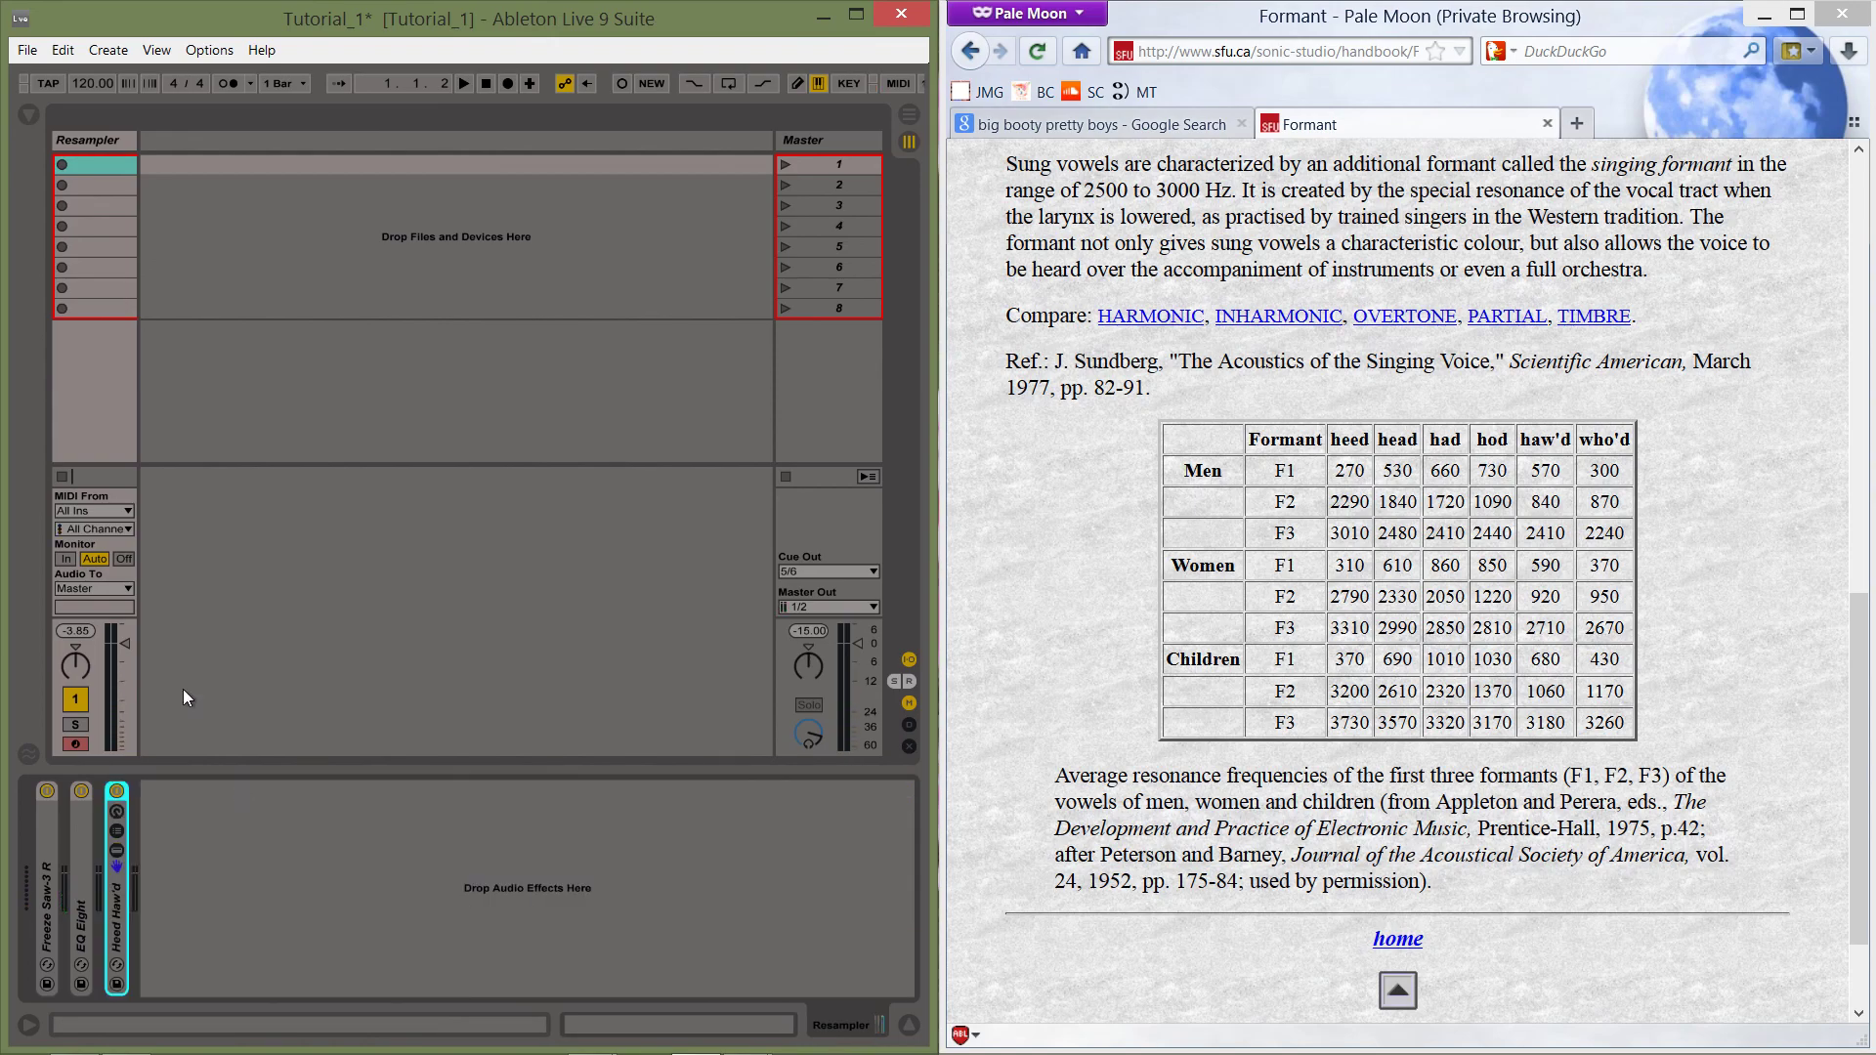
left_click(25, 118)
left_click(86, 293)
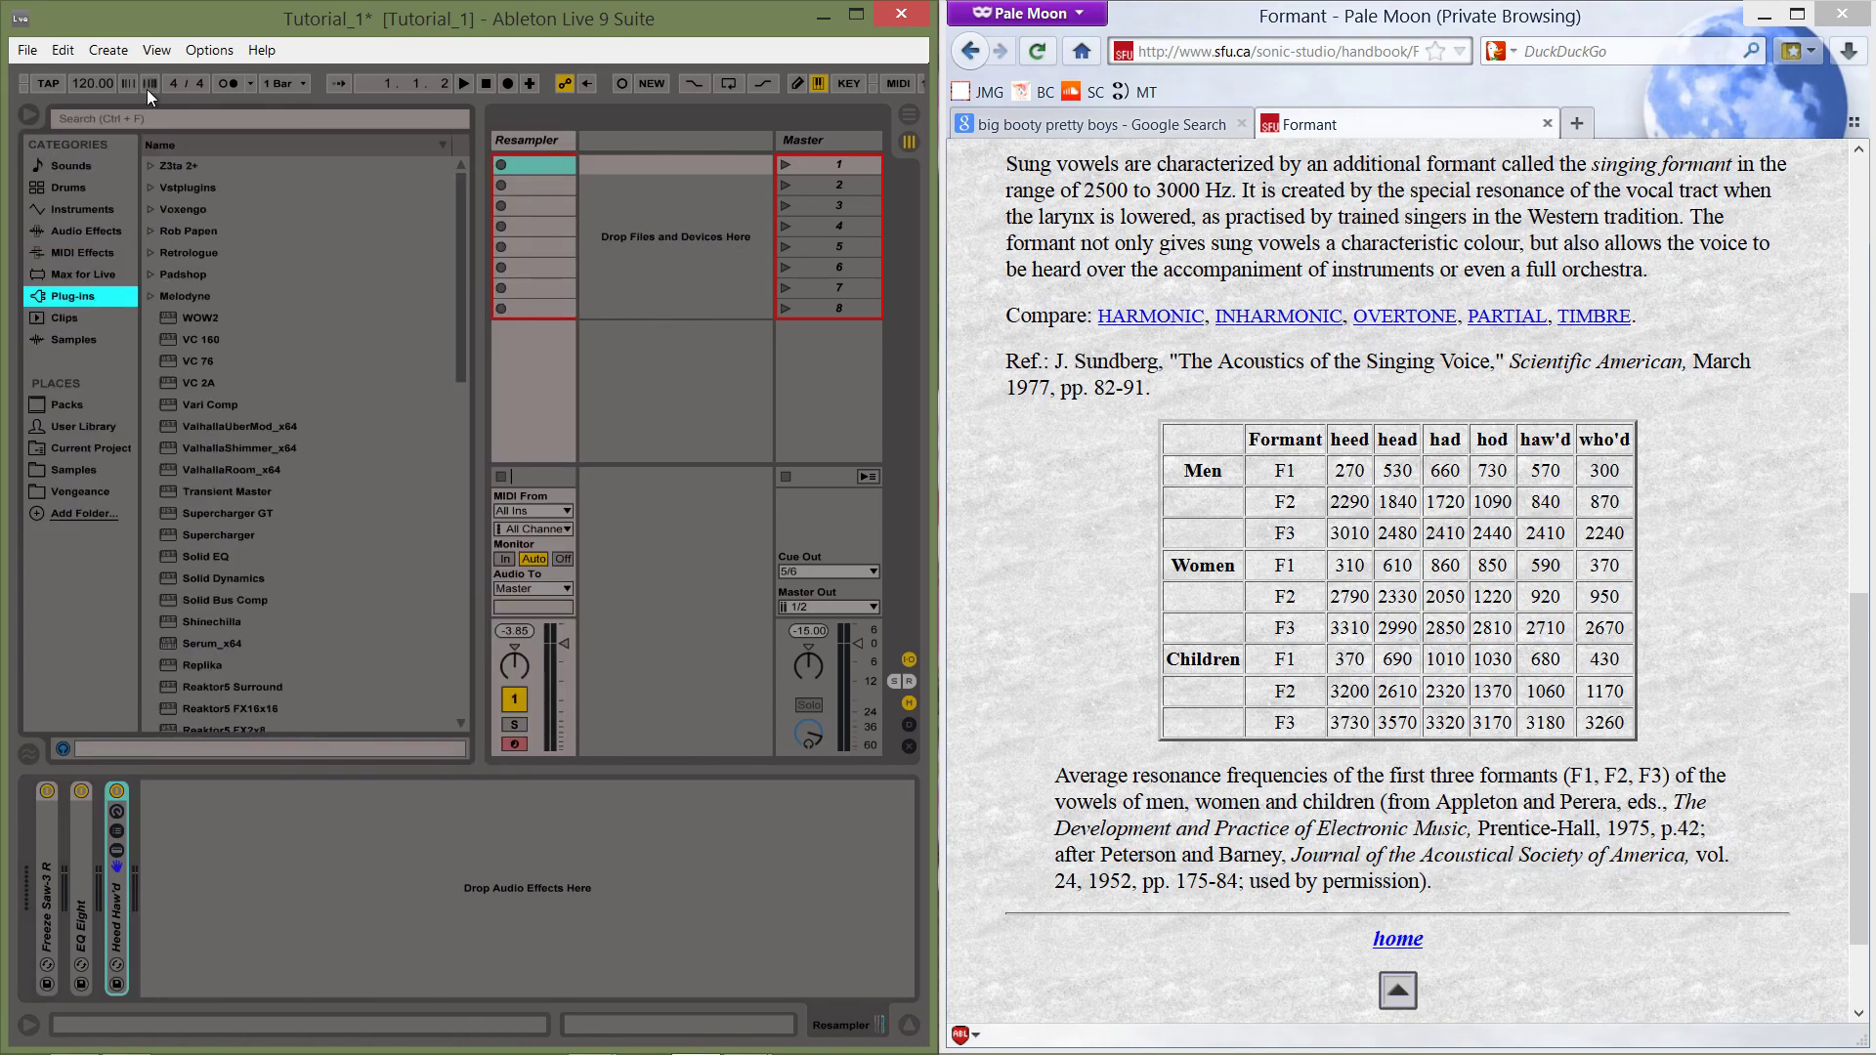
left_click(154, 119)
type("sat")
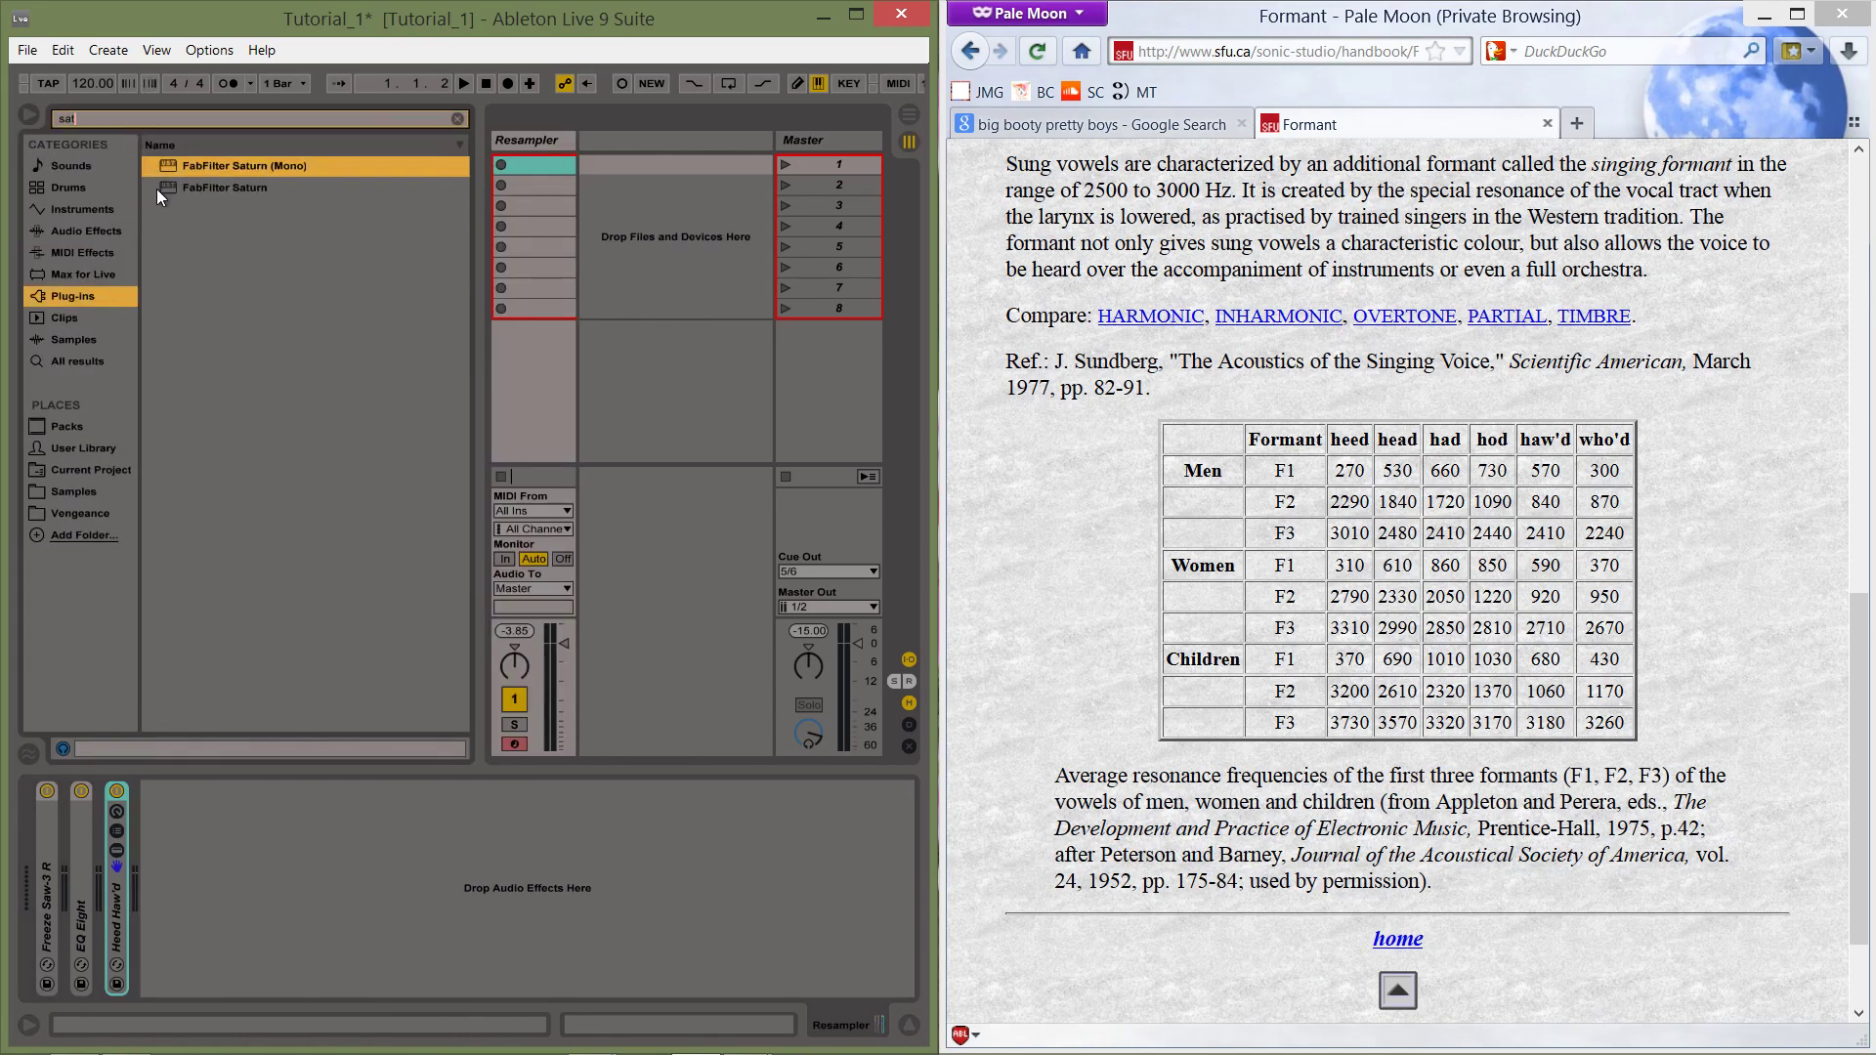
left_click_drag(165, 160, 373, 934)
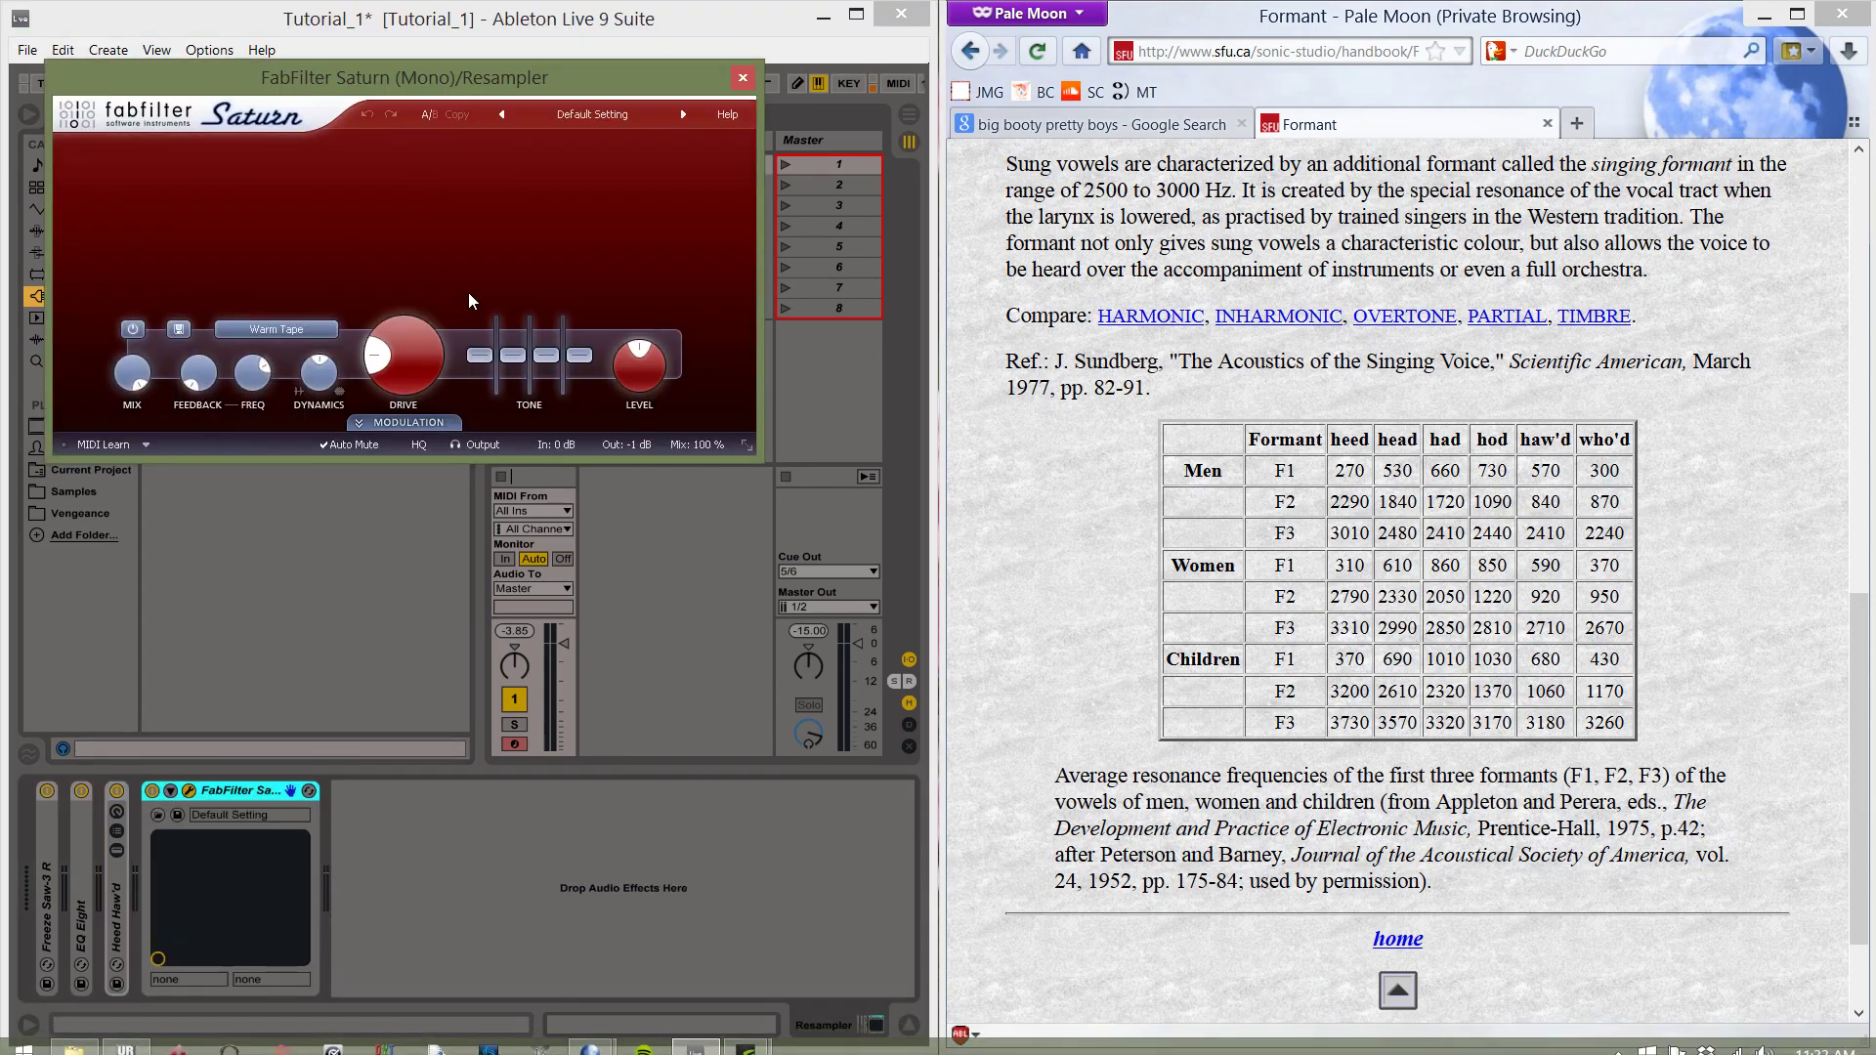
left_click_drag(581, 72, 703, 260)
left_click(457, 118)
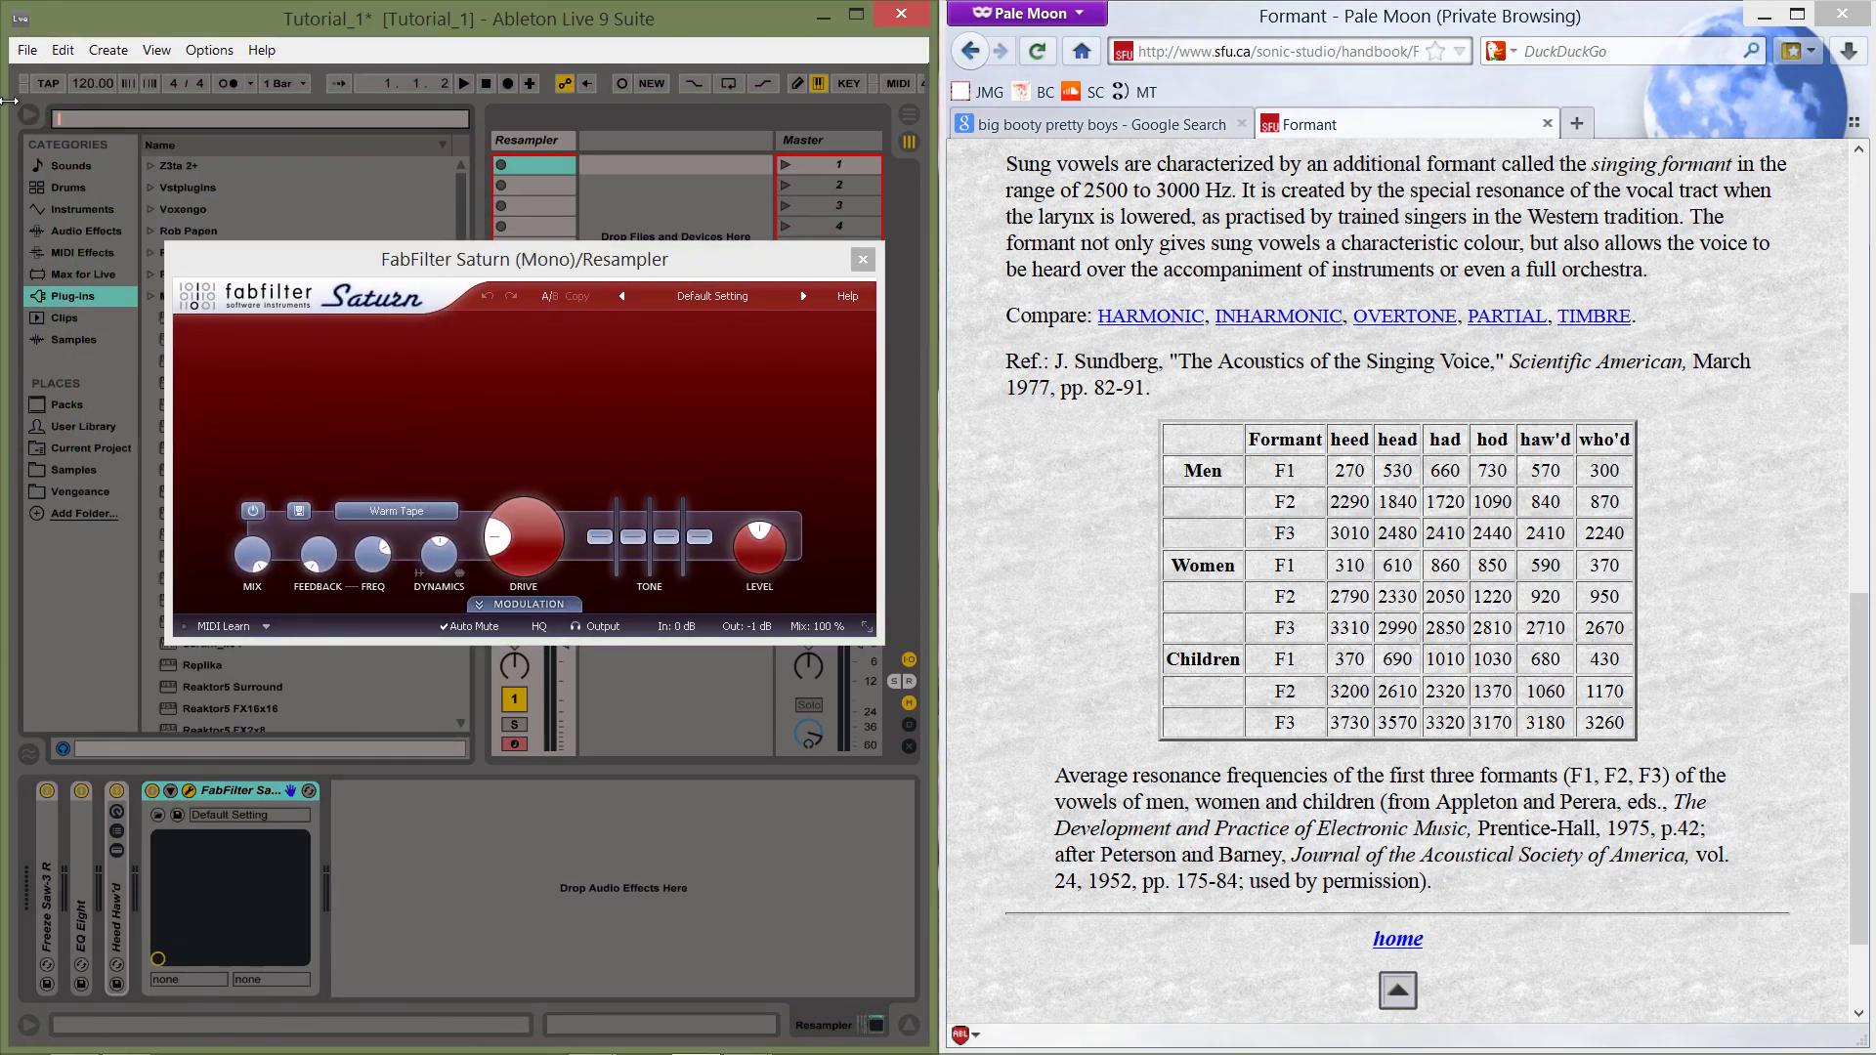
left_click(29, 114)
left_click_drag(265, 254, 317, 208)
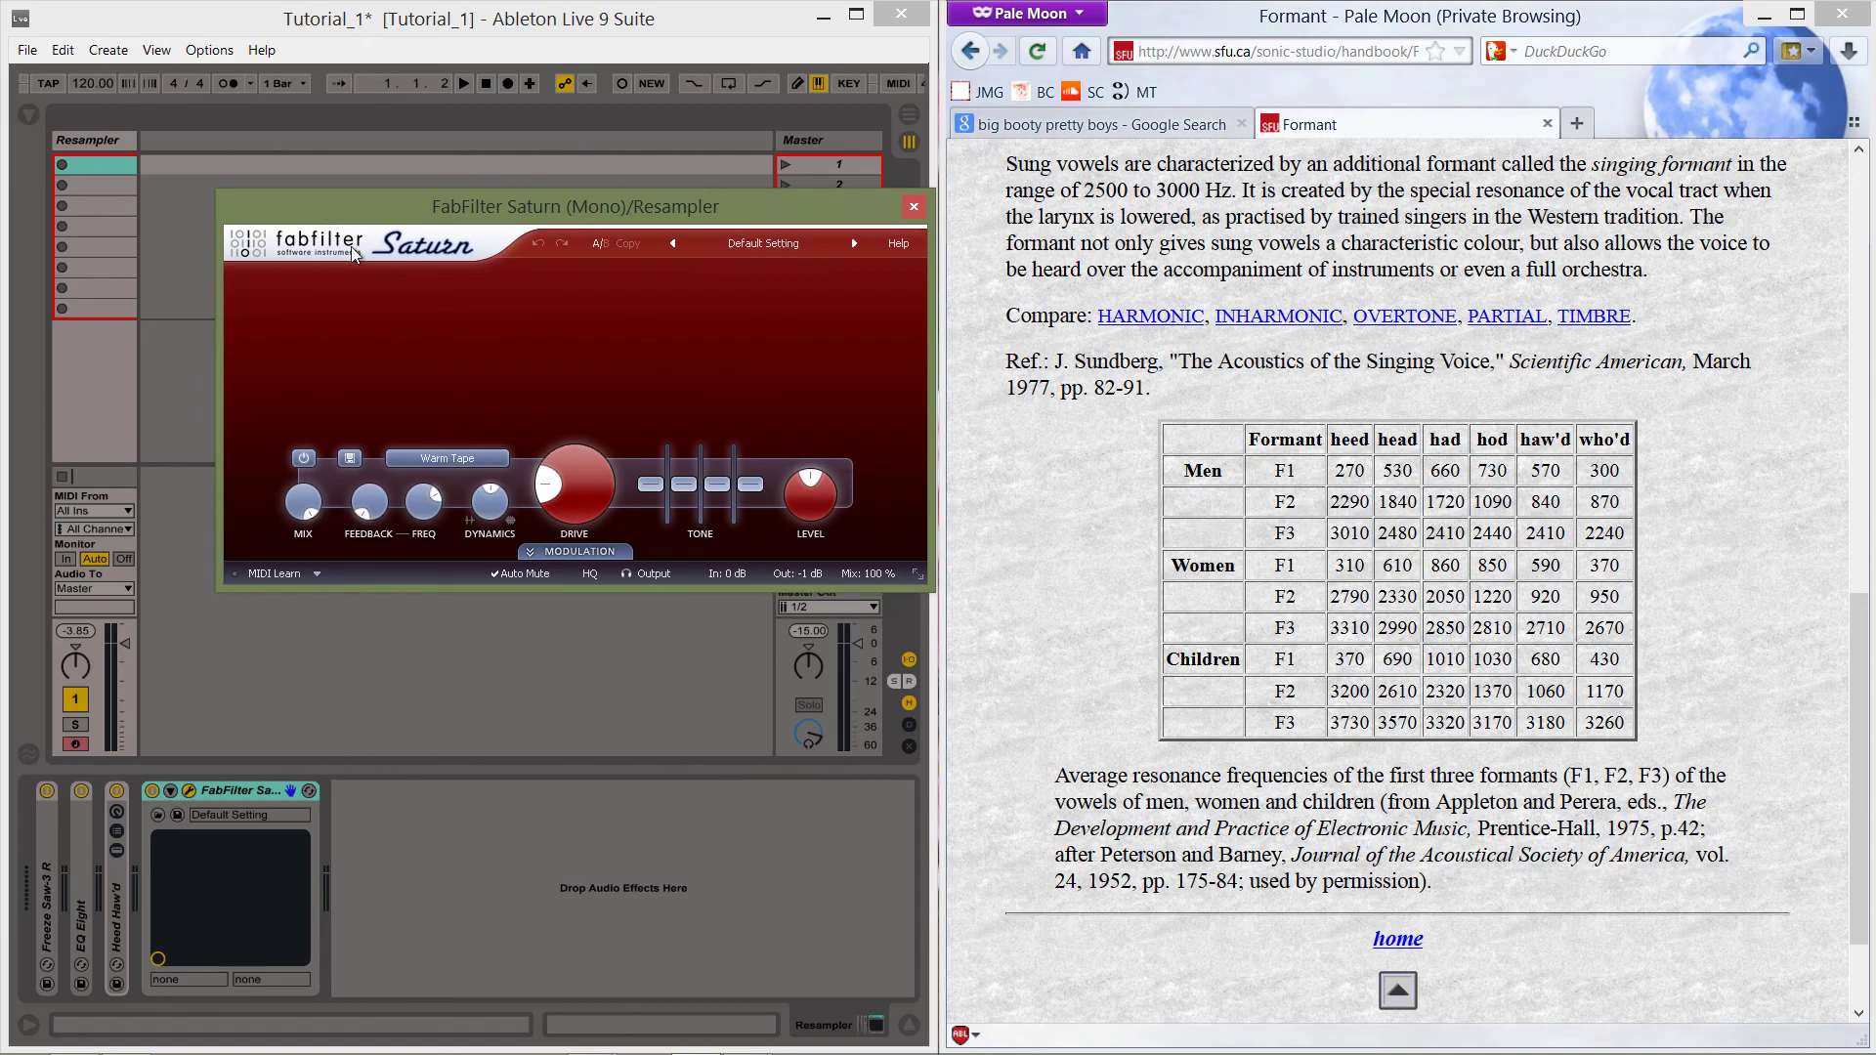
Split Saturn into three bands, raising band 1 to +3.95 dB and band 3 to +4.93 dB.
left_click(467, 280)
left_click(723, 285)
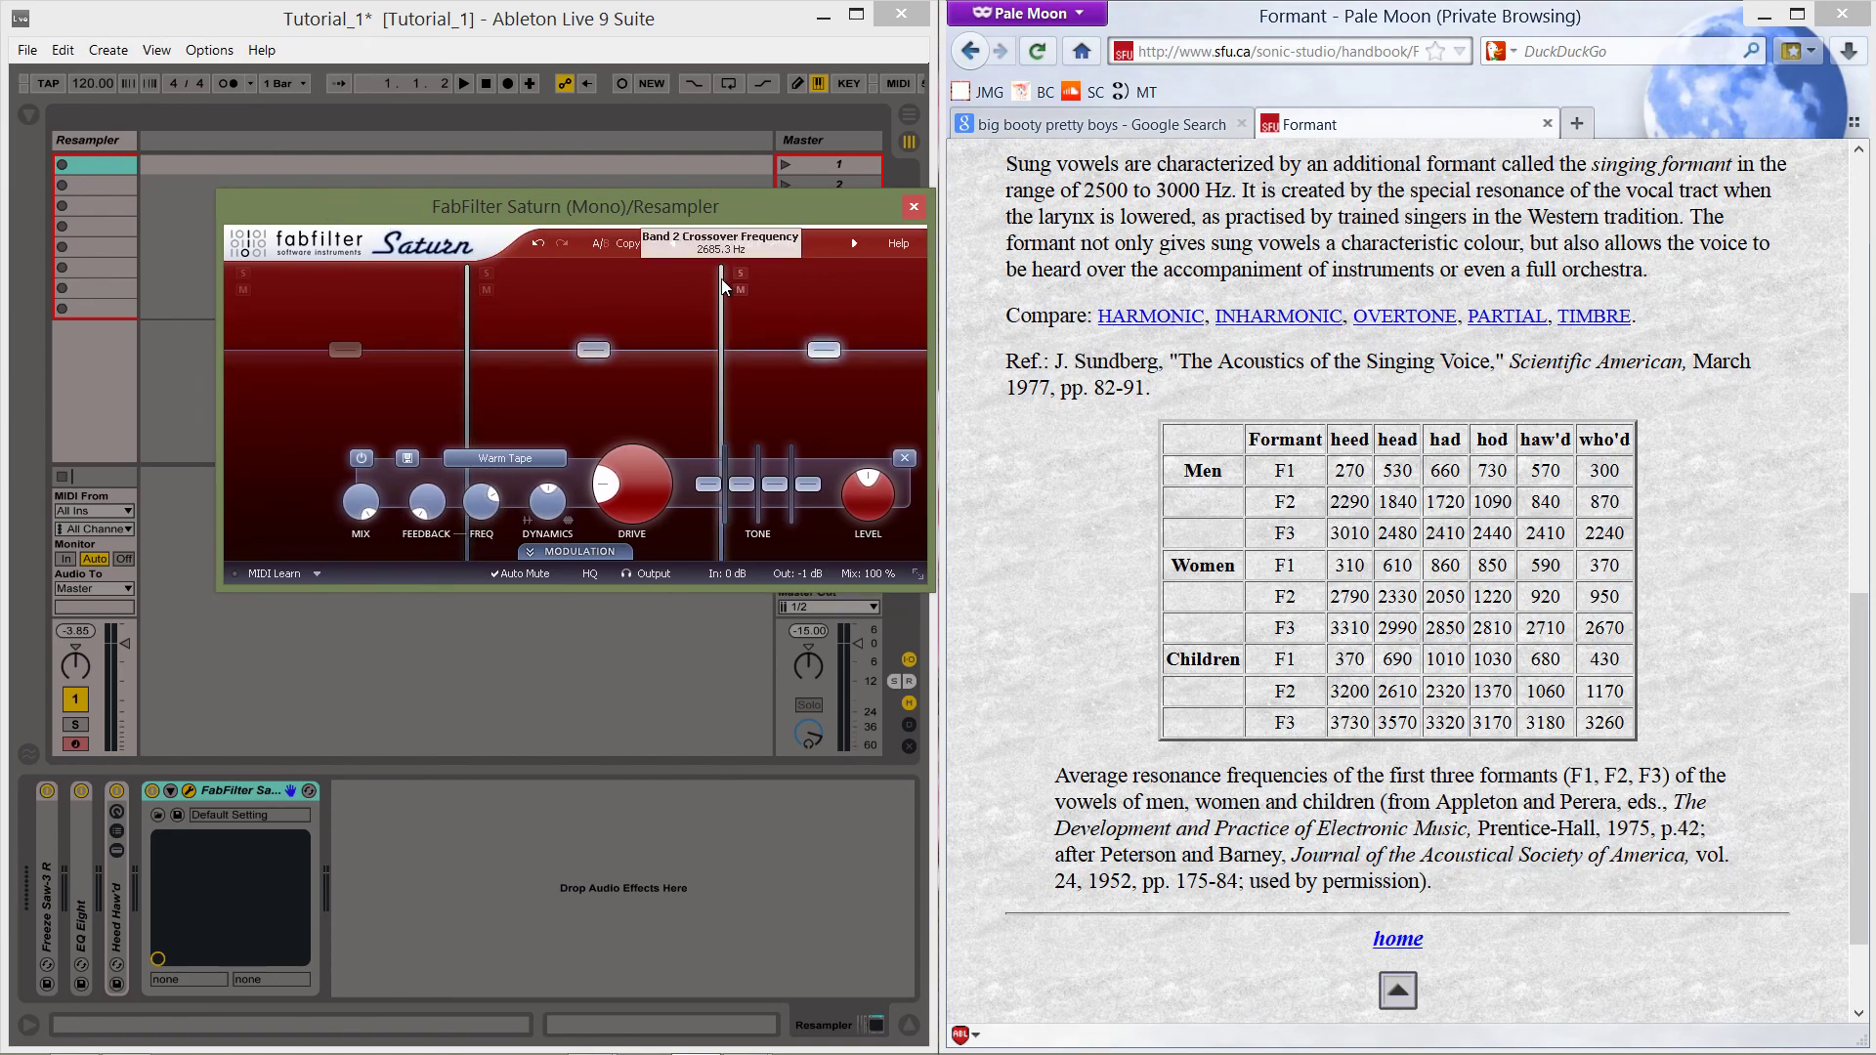
left_click_drag(349, 348, 349, 326)
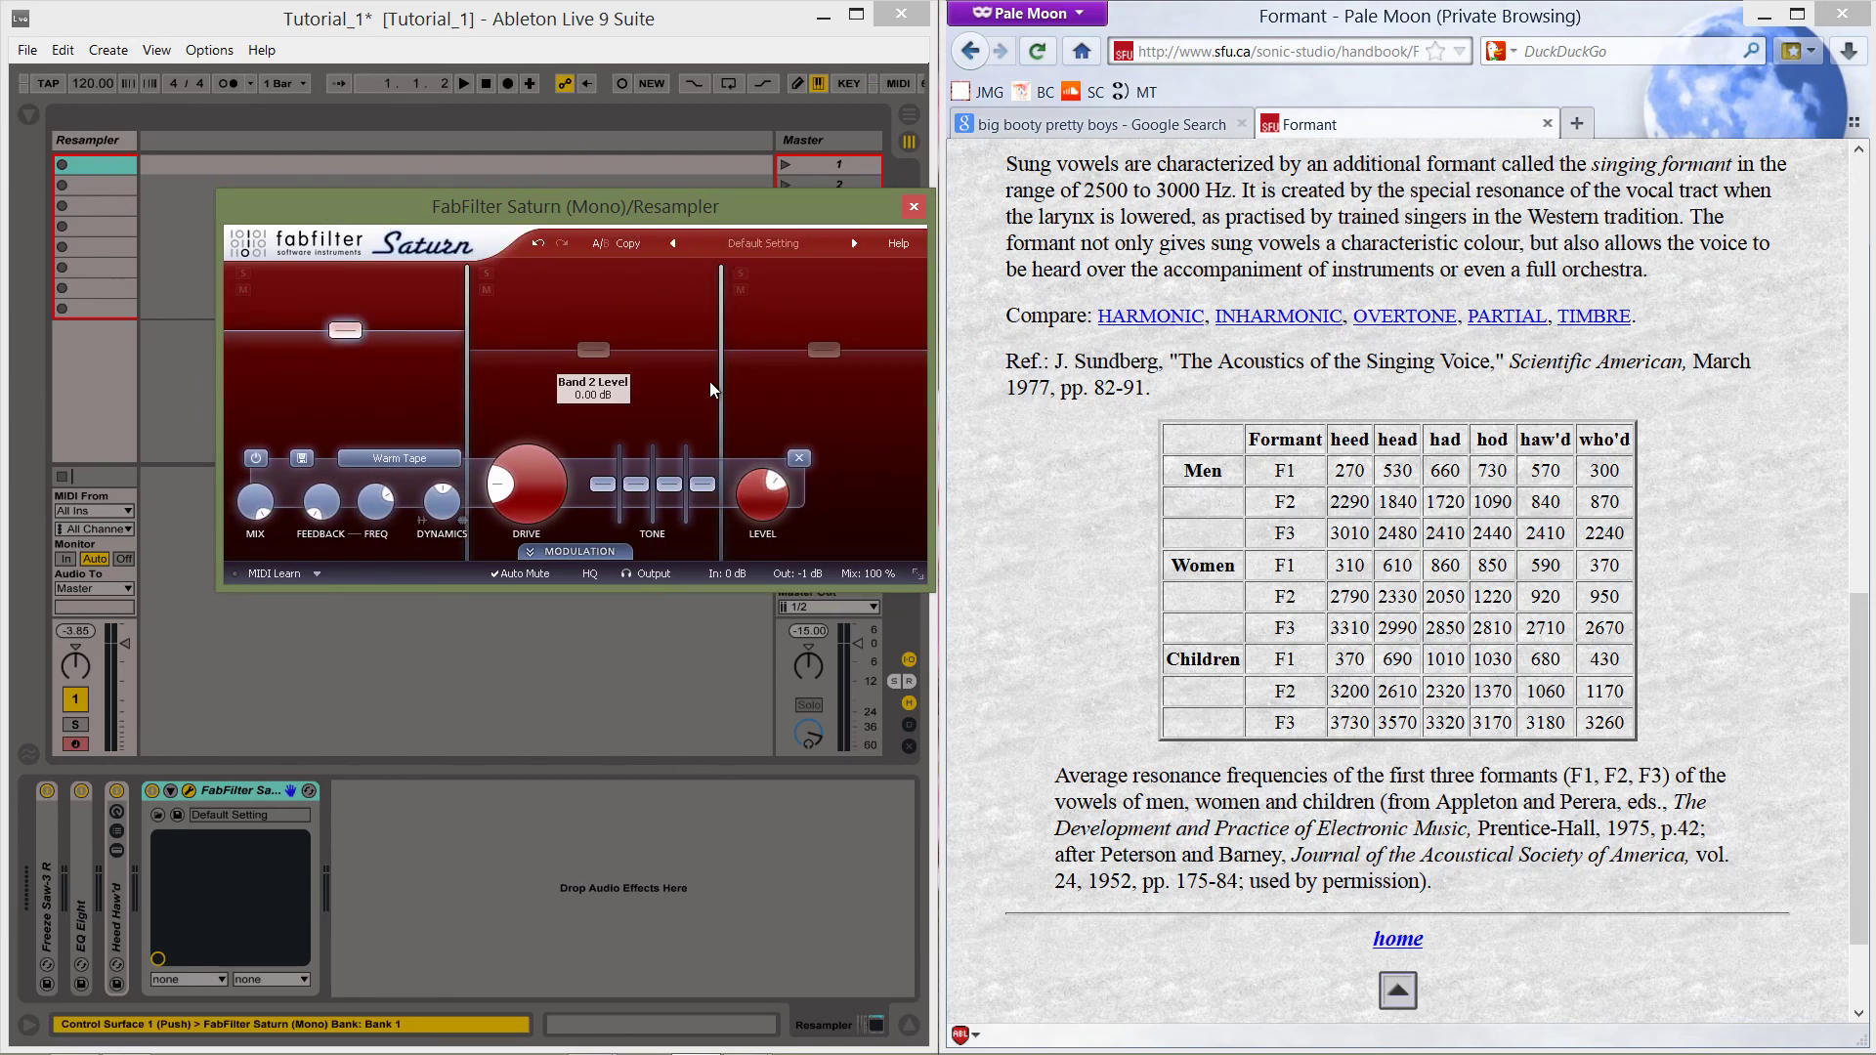
left_click_drag(838, 353, 849, 343)
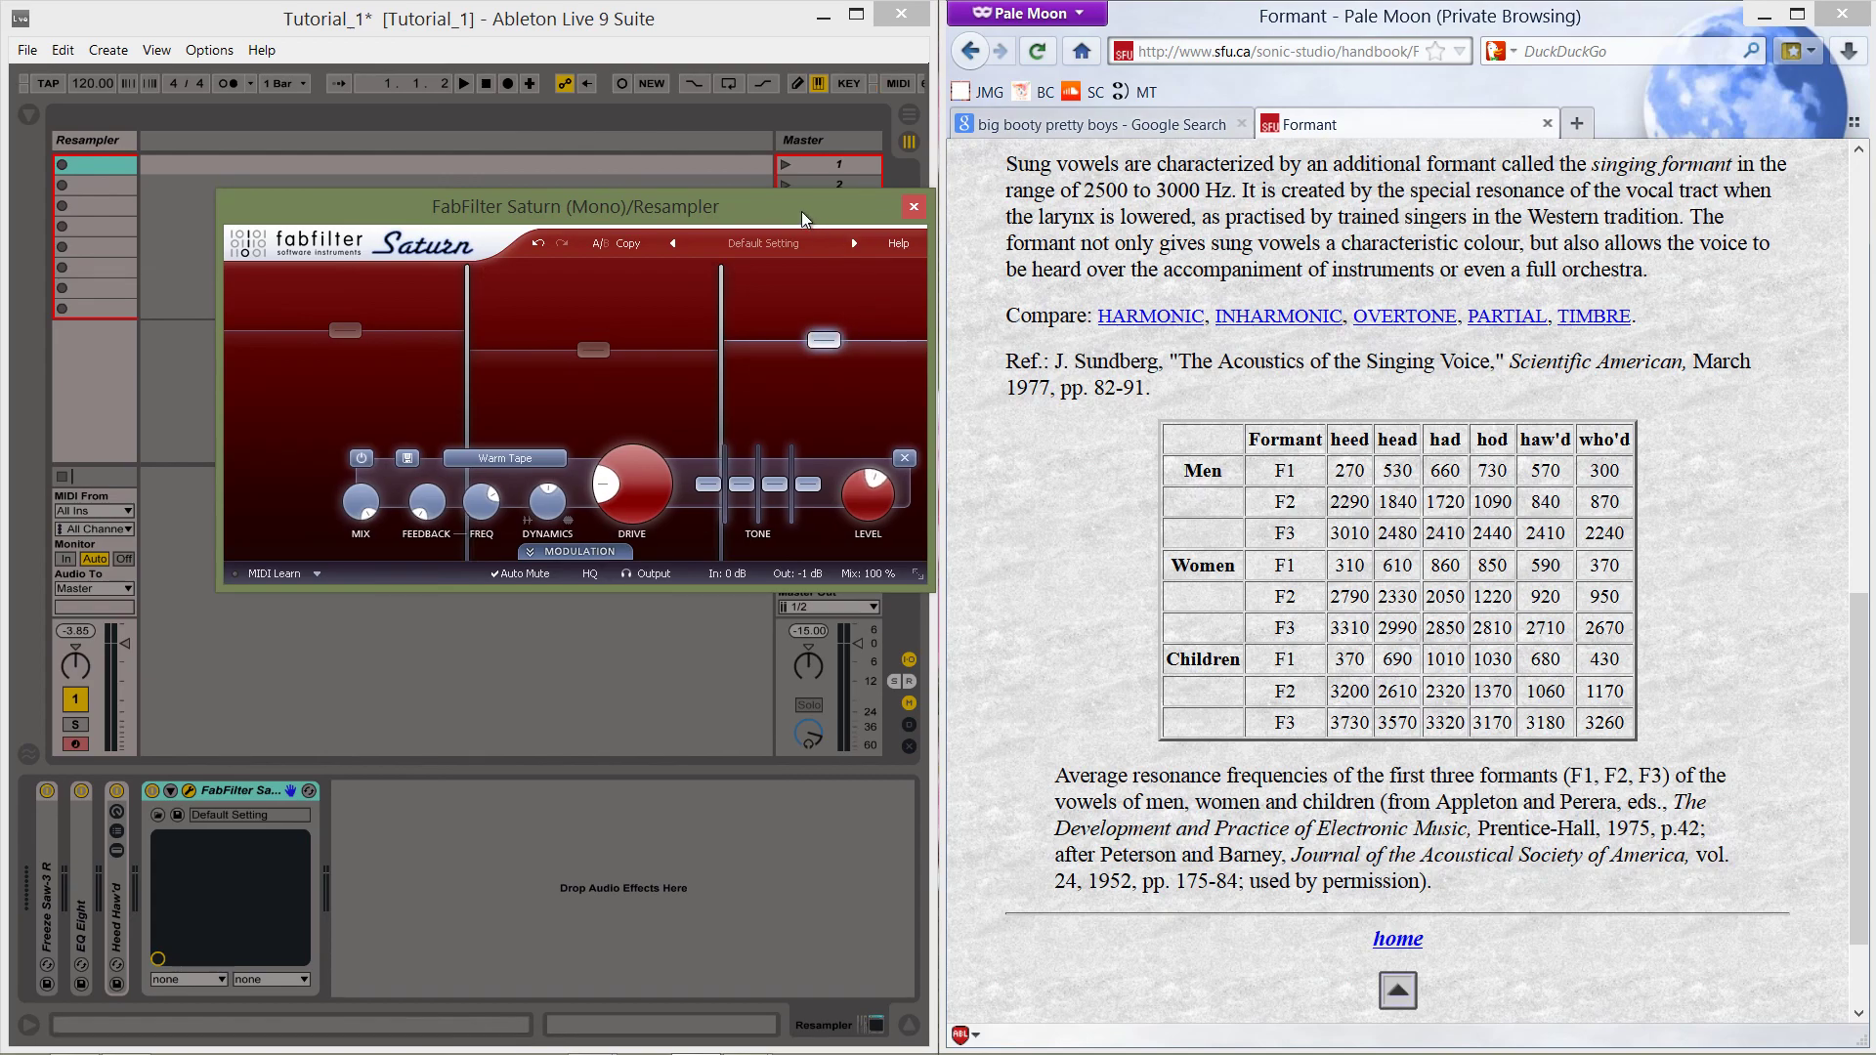
left_click_drag(802, 211, 1150, 165)
Unfold the Heed Haw'd macros, set Saturn band 1 to +4.44 dB and band 2 to +6.41 dB, and ee-aw to 27.
left_click(122, 891)
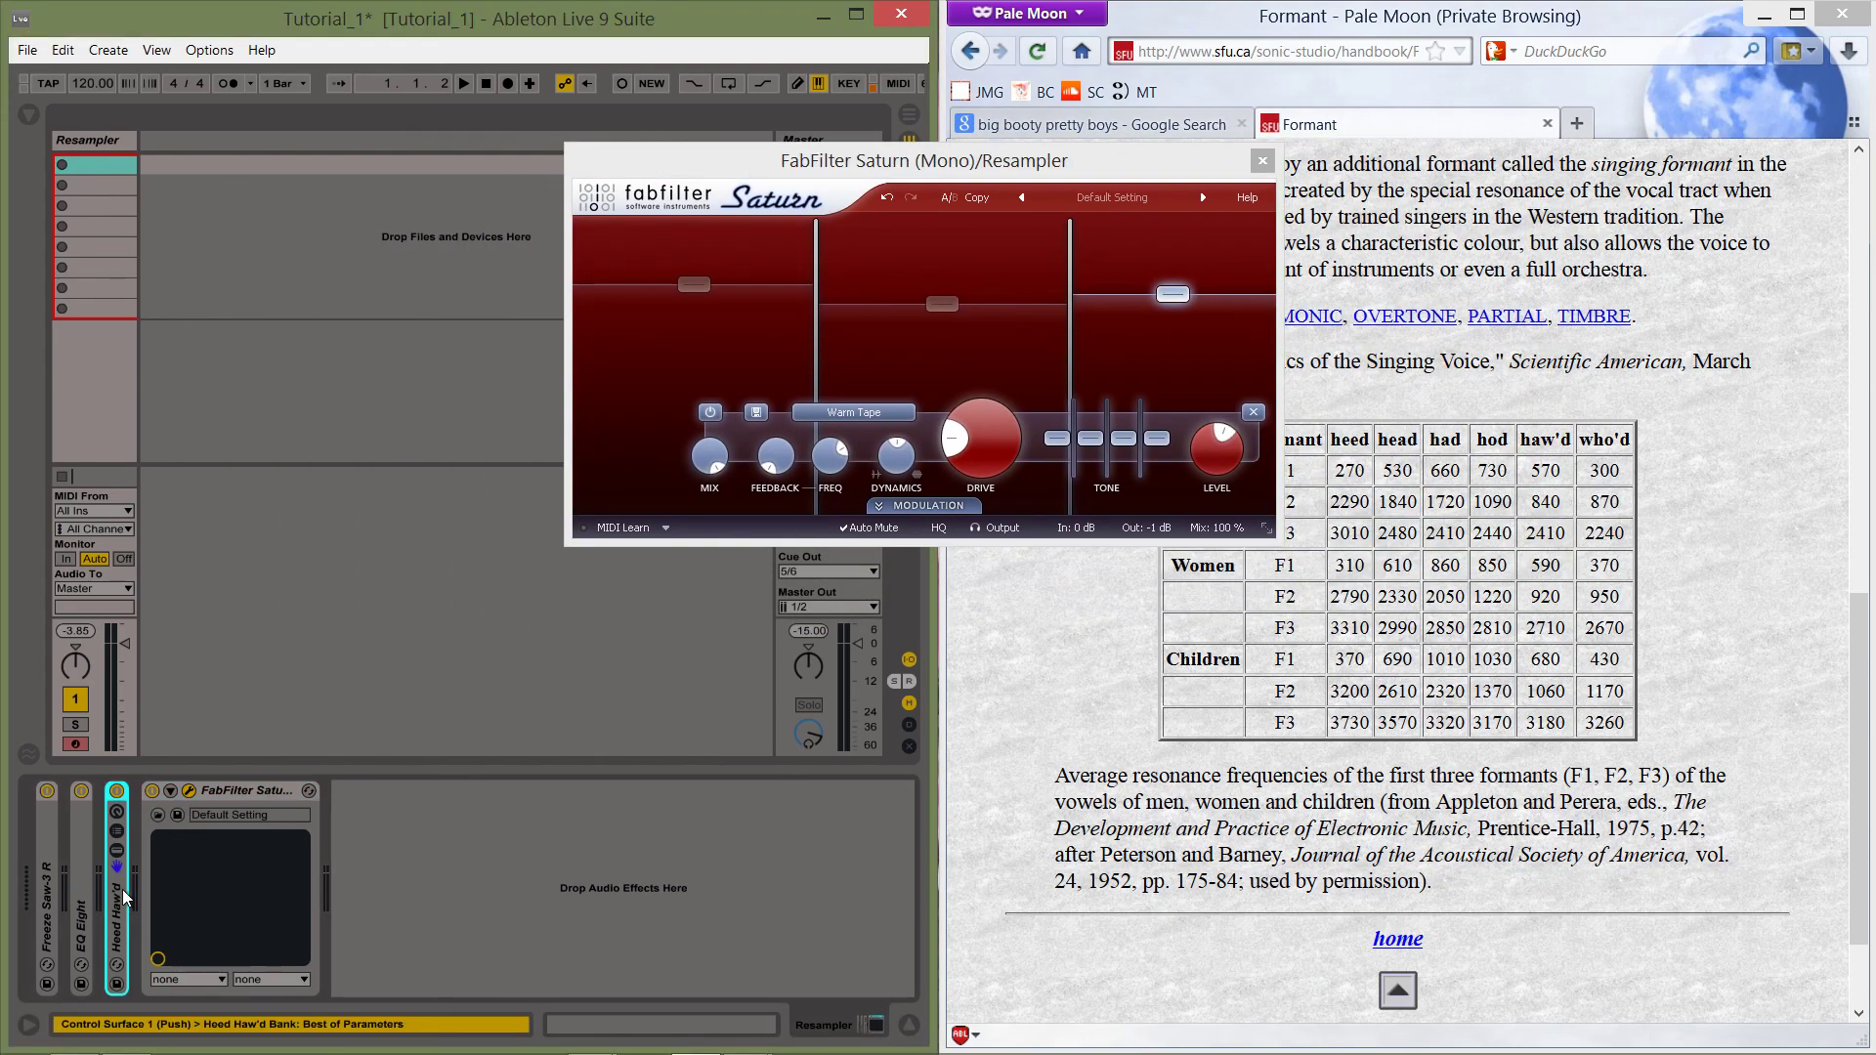
left_click(119, 811)
left_click_drag(158, 862, 158, 740)
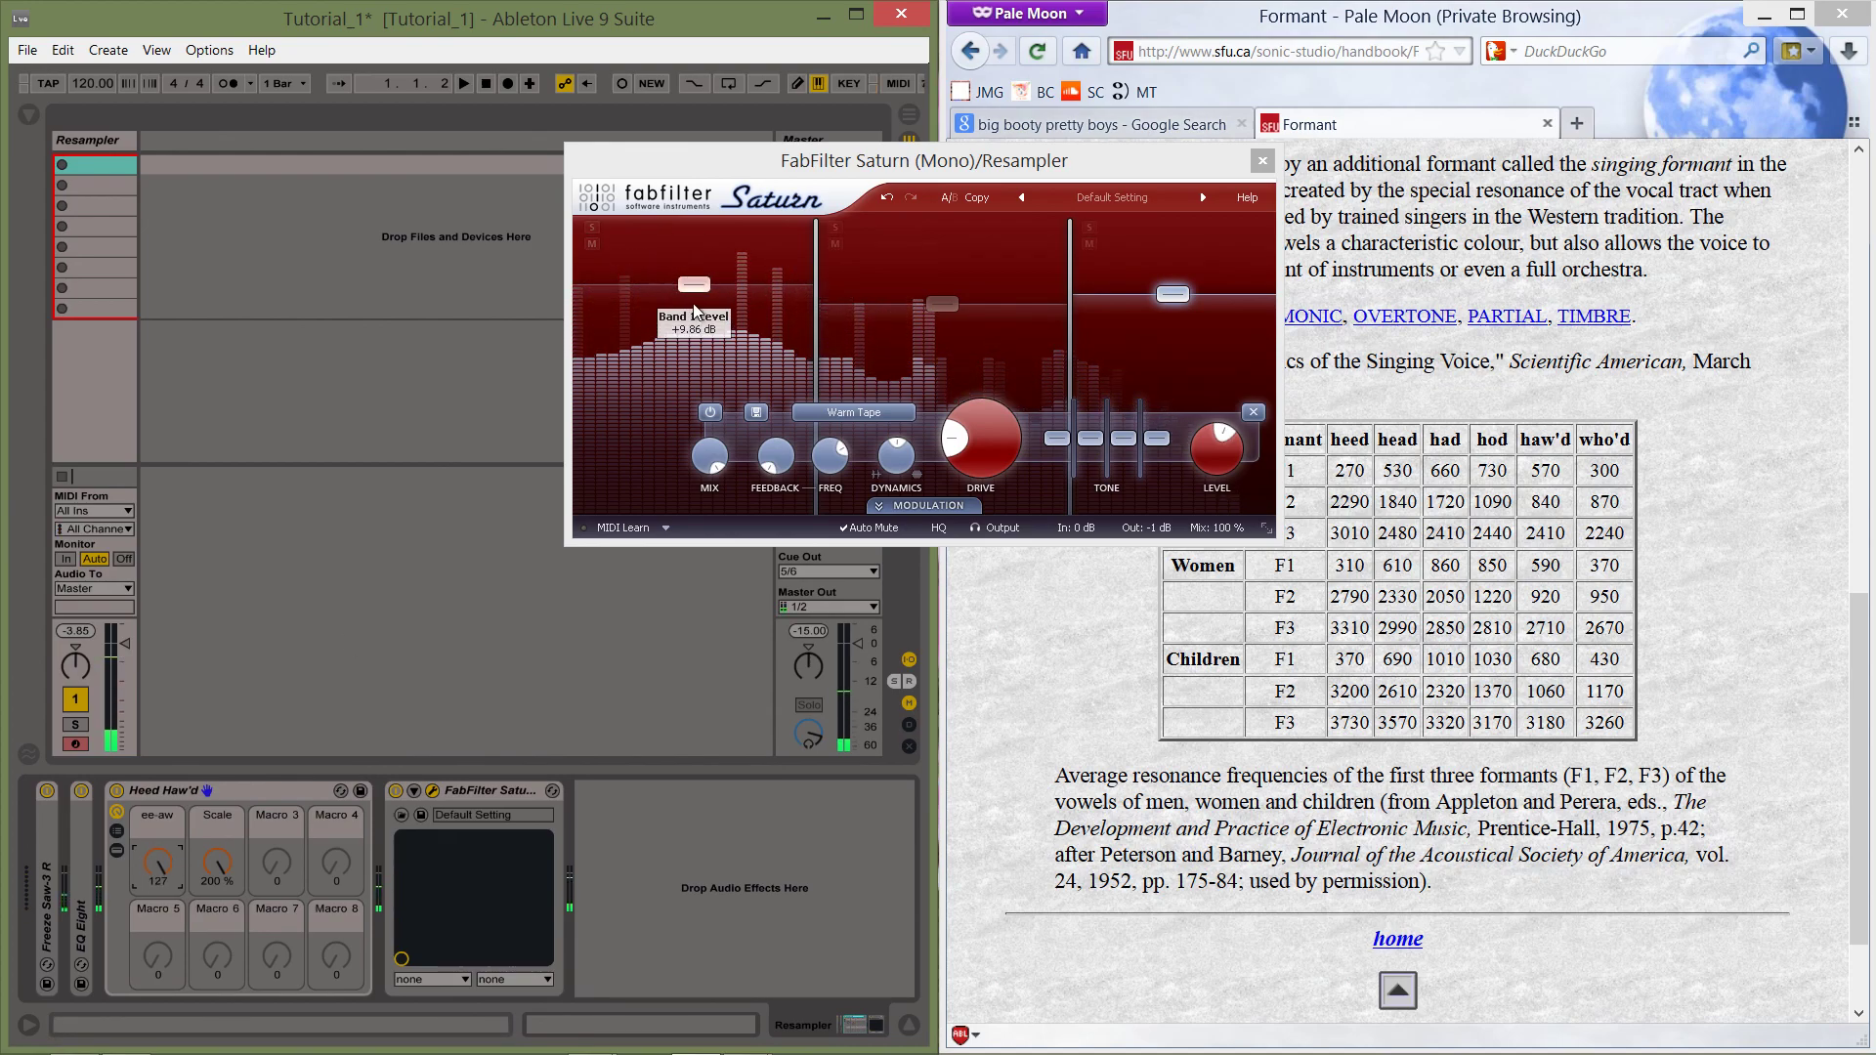
left_click_drag(695, 286, 695, 297)
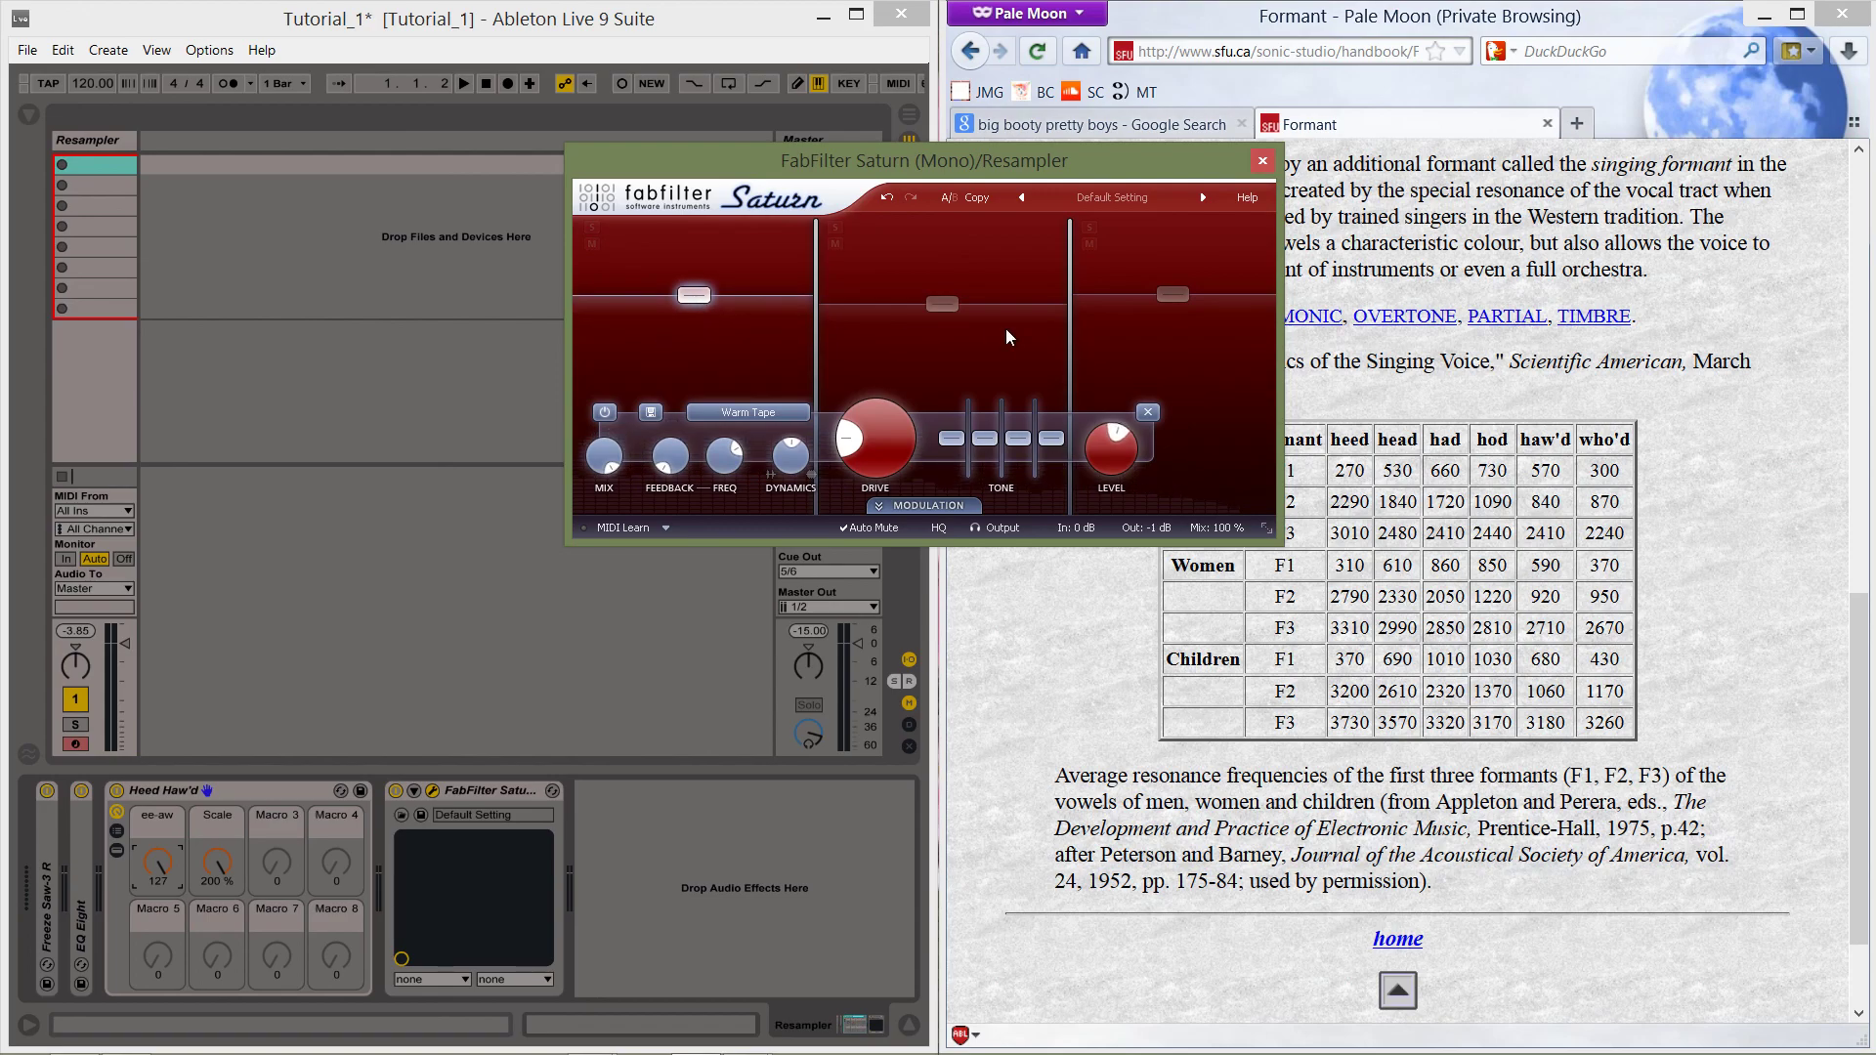
left_click_drag(953, 305, 956, 294)
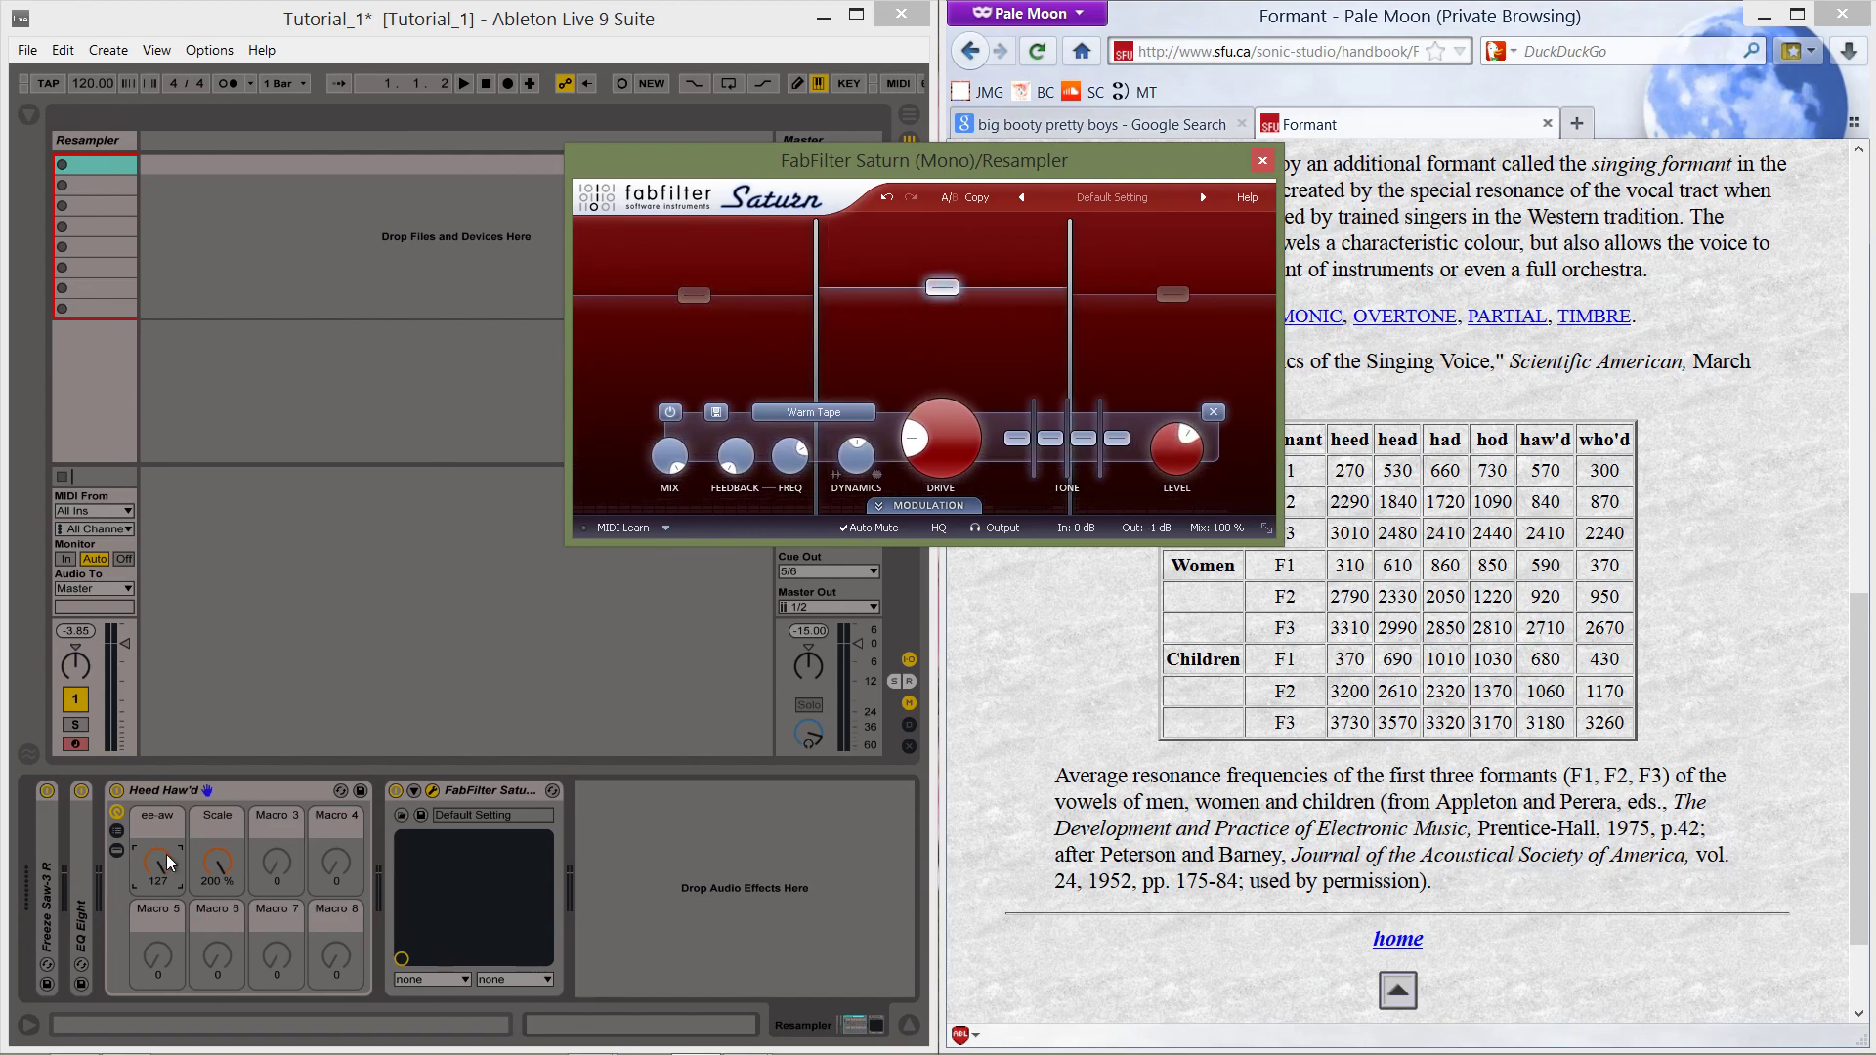
mouse_move(165, 856)
left_mouse_down()
mouse_move(165, 981)
mouse_move(167, 847)
left_mouse_up()
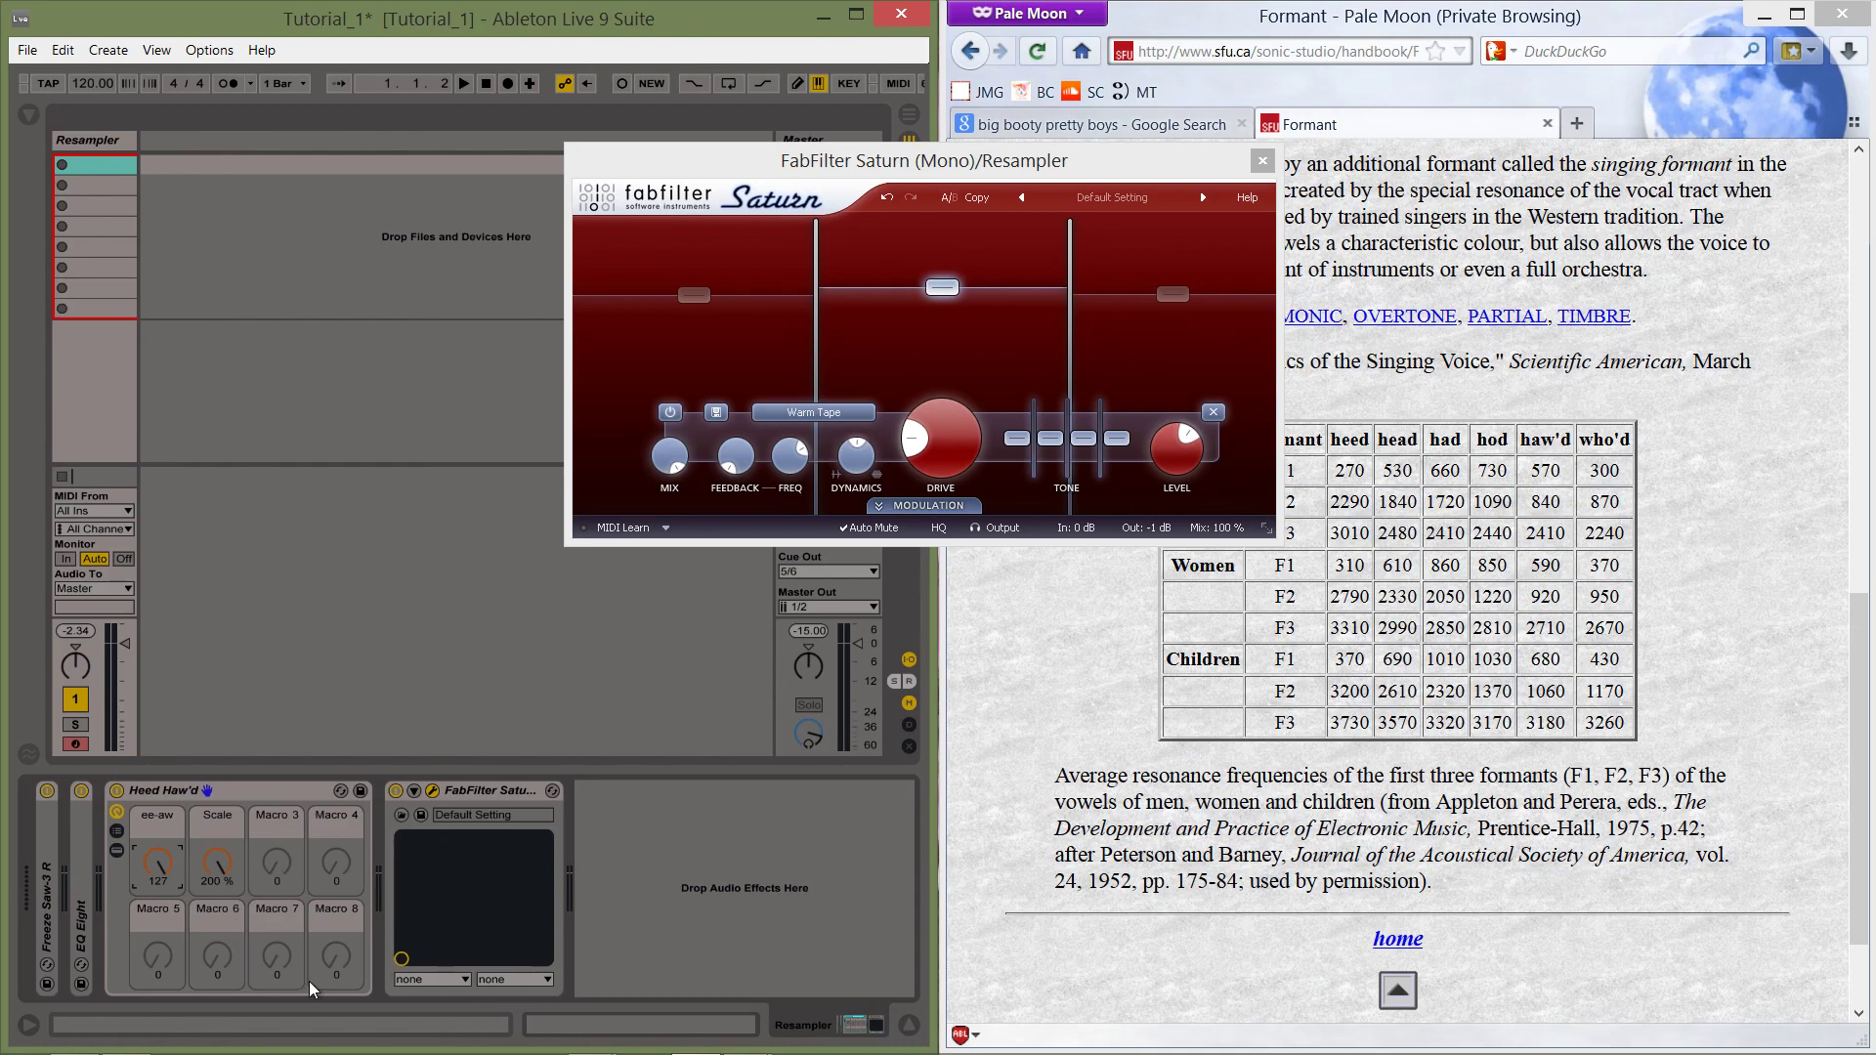
Drag the Saturn window left to uncover the formant table beside it.
left_click_drag(1059, 170, 676, 238)
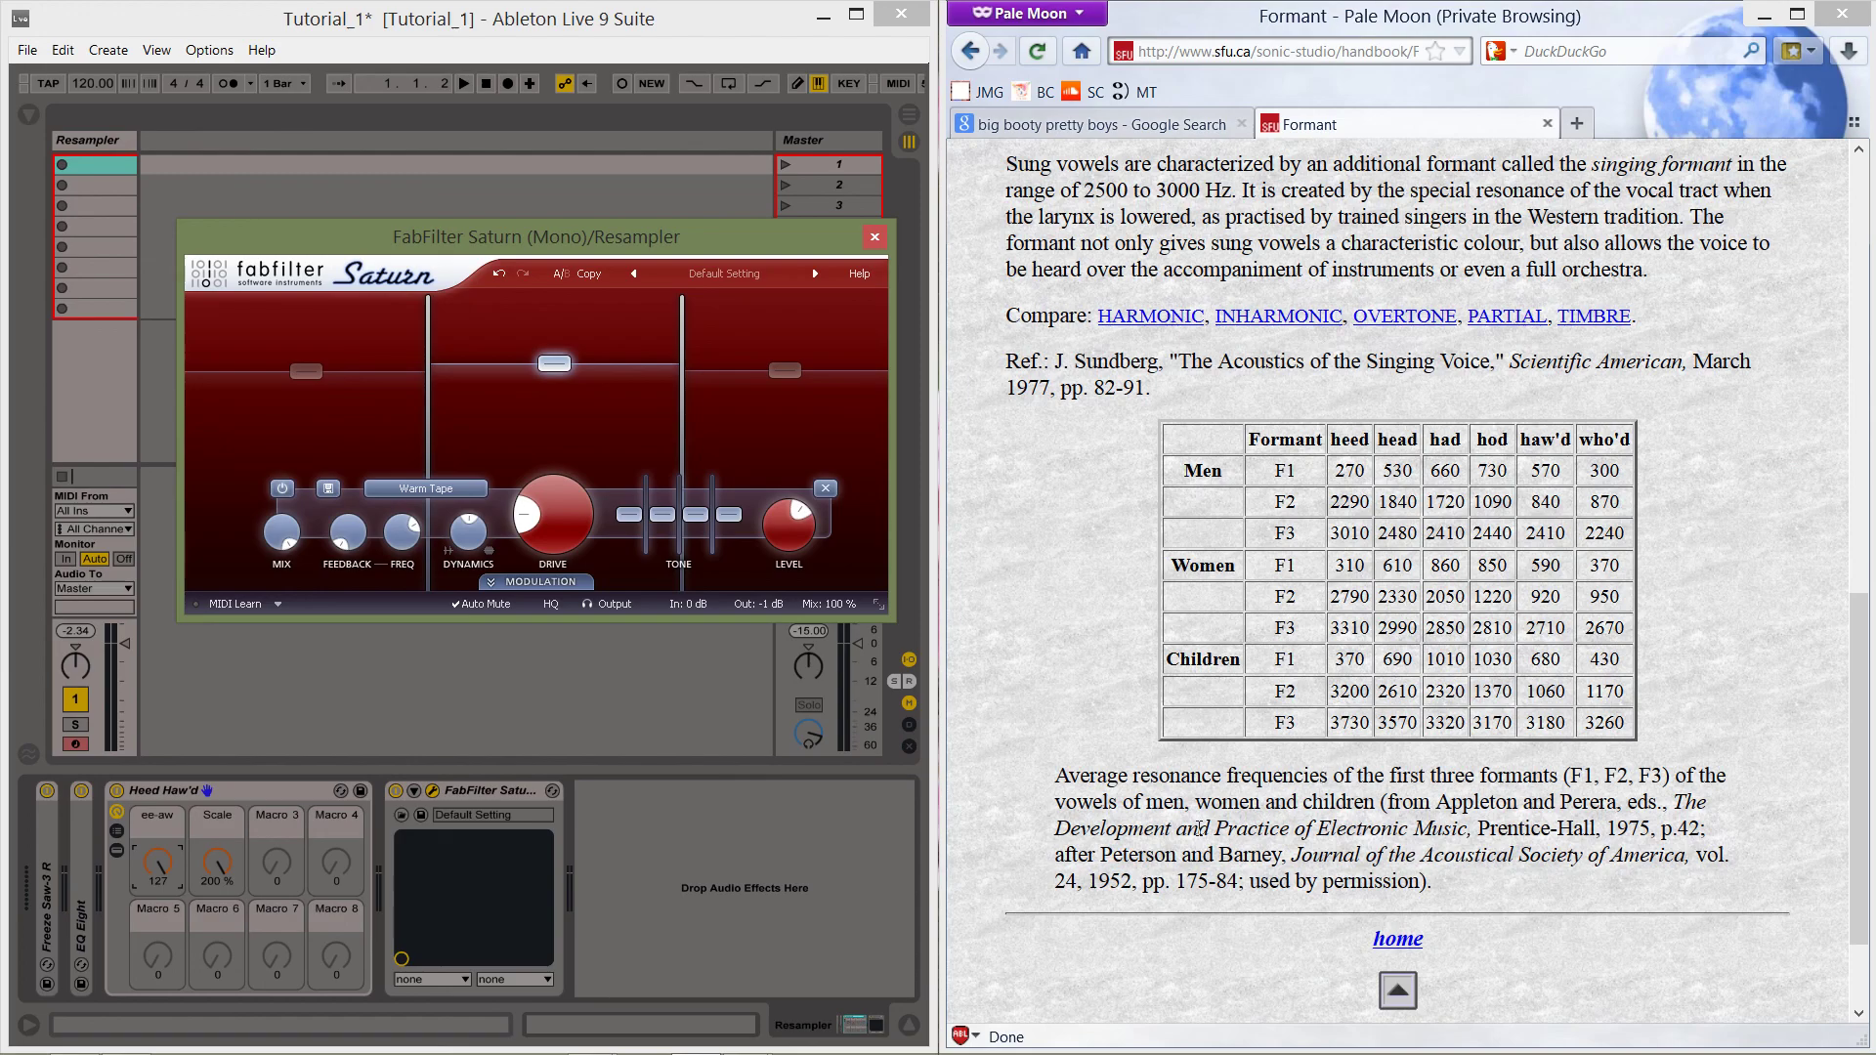